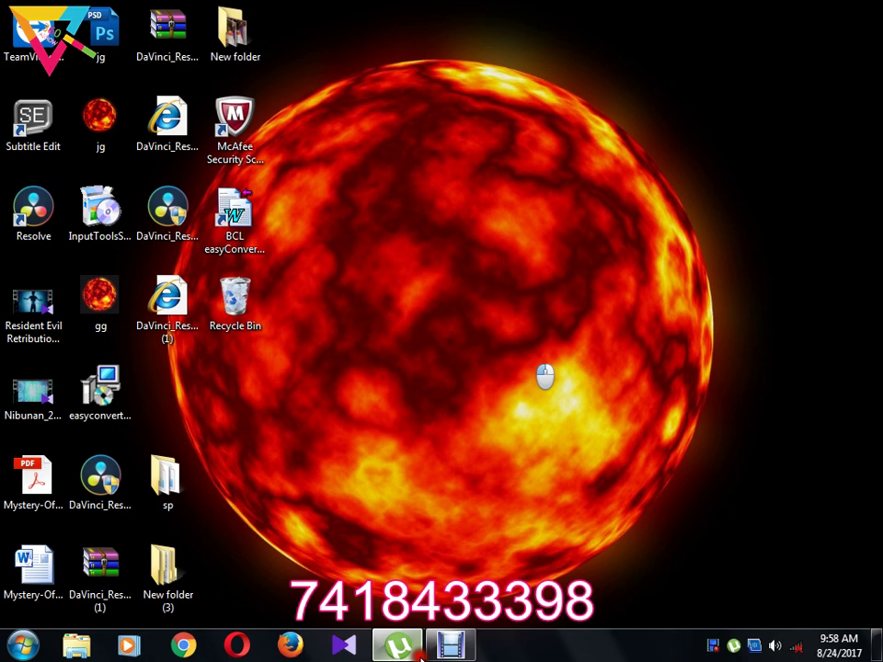
Step: Close the uTorrent window and minimize the Debut screen recorder window
{"action": "left_click", "coordinate": [397, 647]}
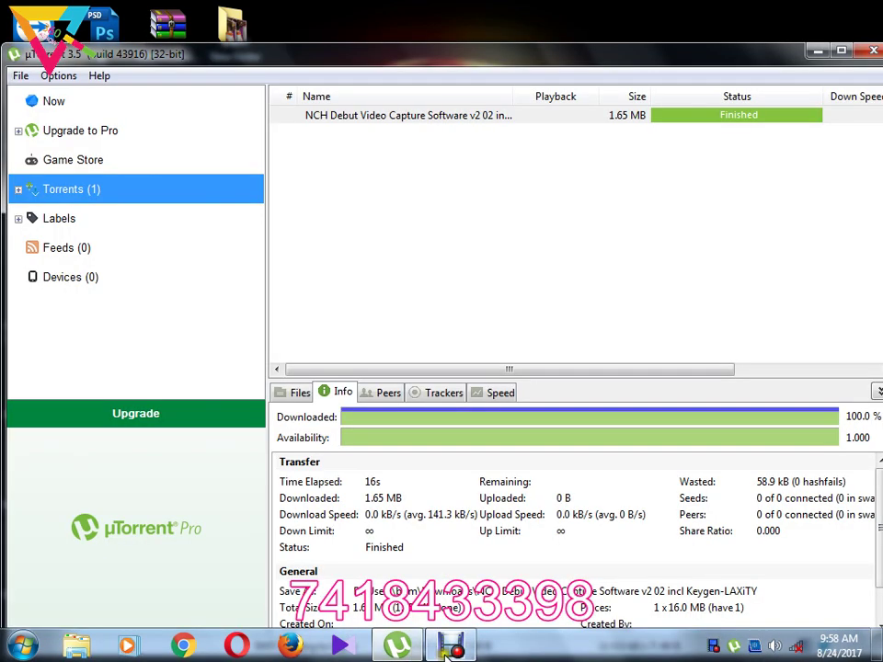
{"action": "left_click", "coordinate": [449, 647]}
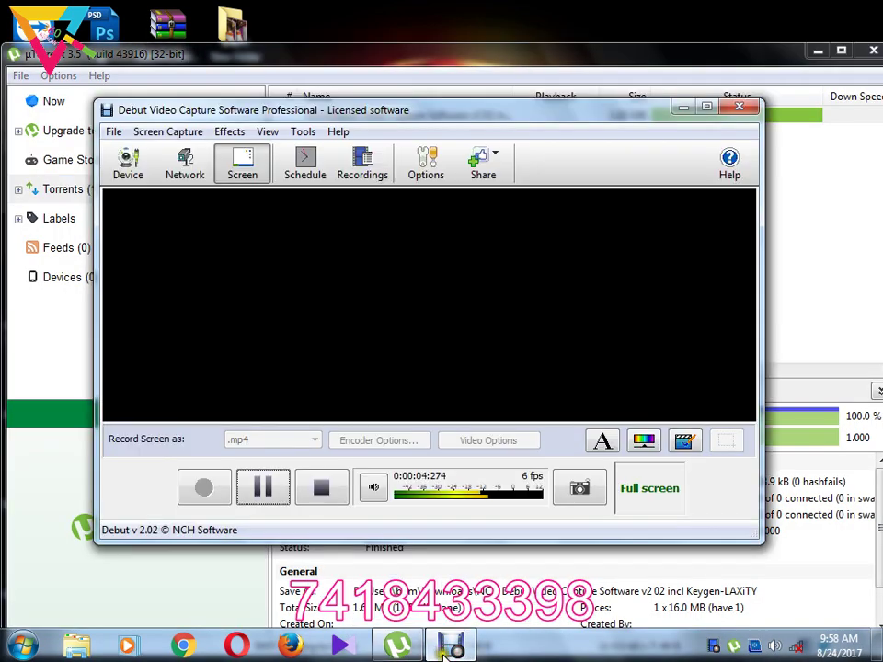
{"action": "left_click", "coordinate": [384, 648]}
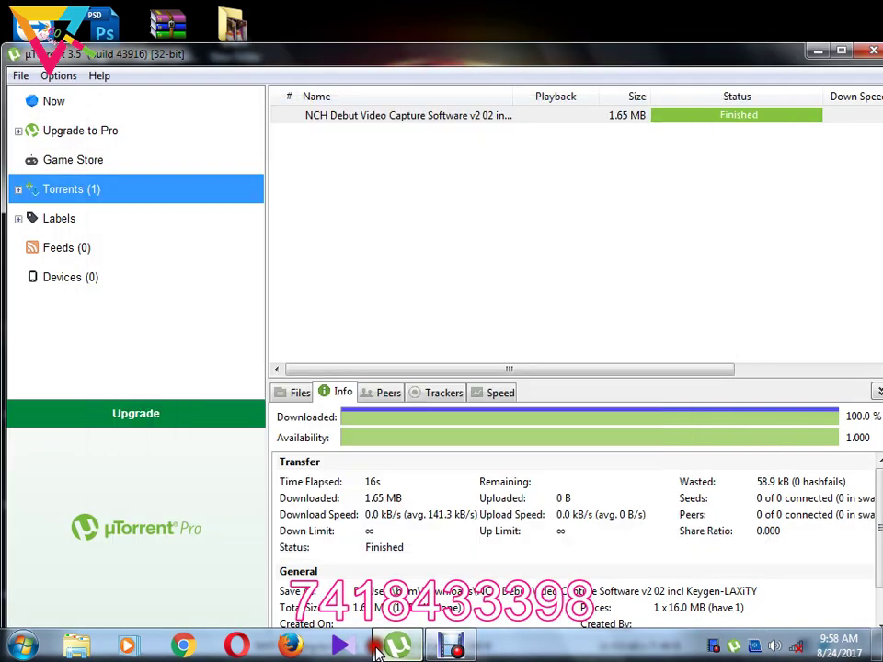
{"action": "left_click", "coordinate": [868, 39]}
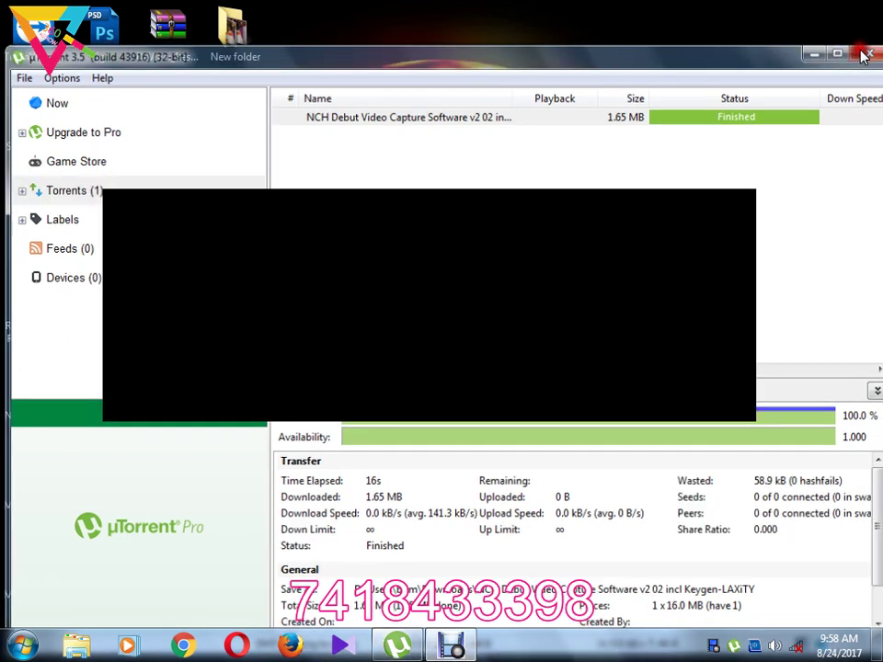
{"action": "left_click", "coordinate": [873, 51]}
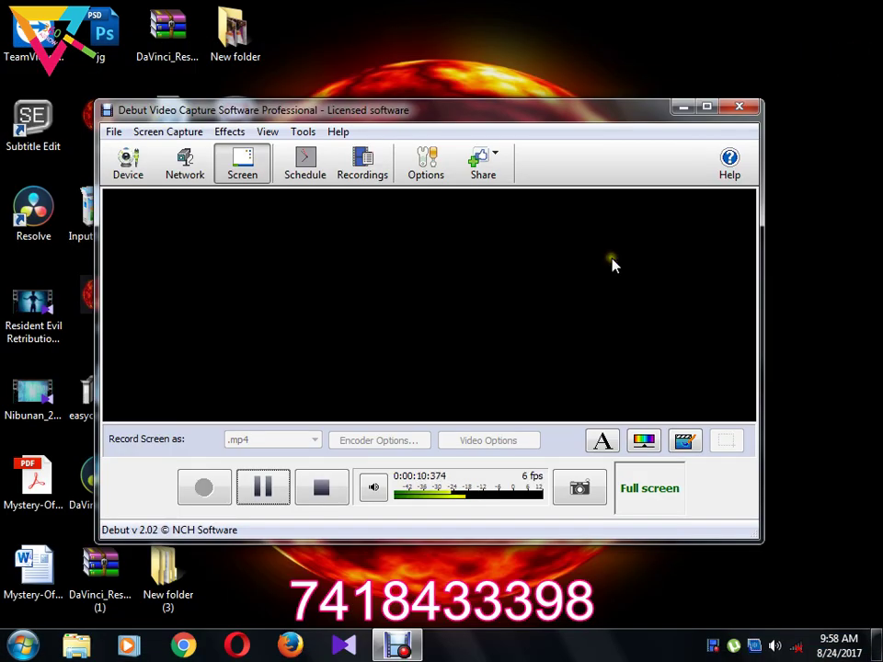
{"action": "left_click", "coordinate": [682, 107]}
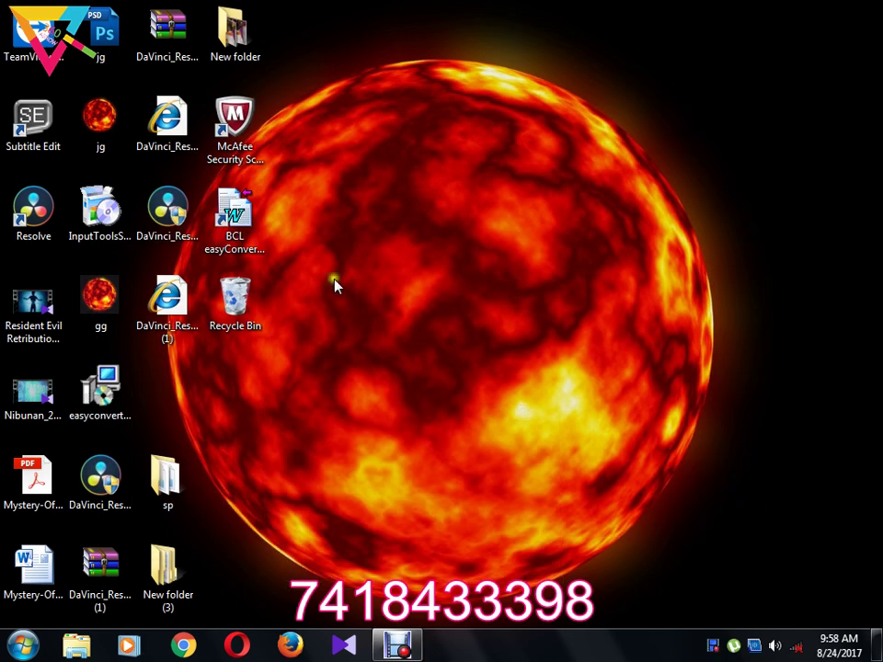
{"action": "right_click", "coordinate": [121, 309]}
{"action": "left_click", "coordinate": [241, 171]}
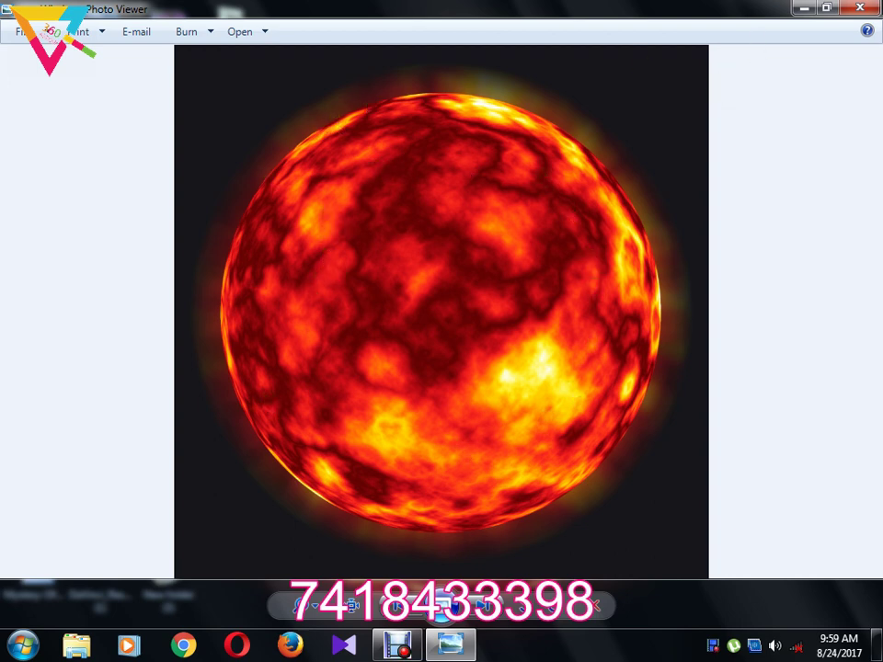
{"action": "left_click", "coordinate": [872, 11]}
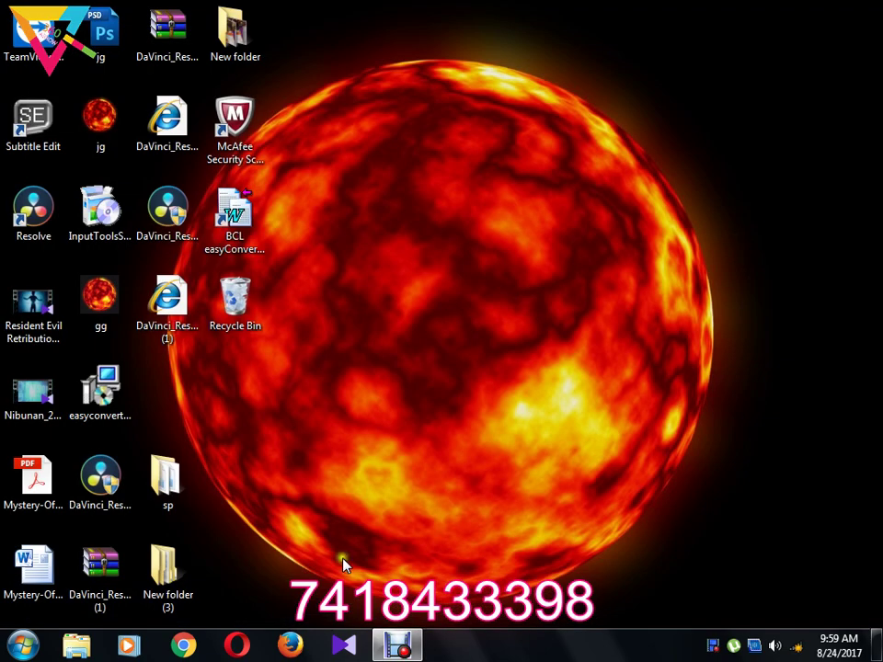
{"action": "left_click", "coordinate": [23, 646]}
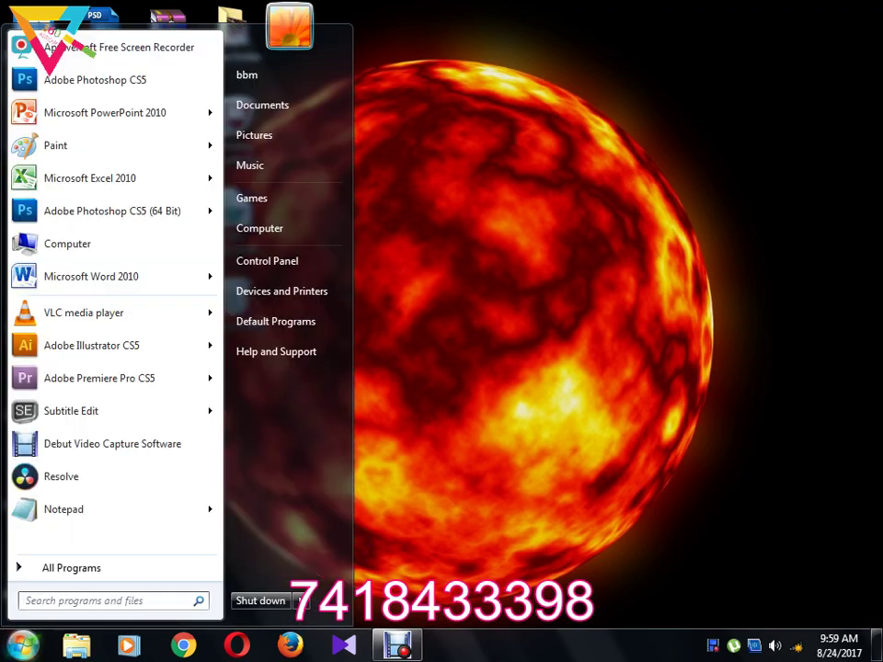
Step: Launch Adobe Photoshop CS5 (64 Bit) from the Start menu
{"action": "left_click", "coordinate": [93, 199]}
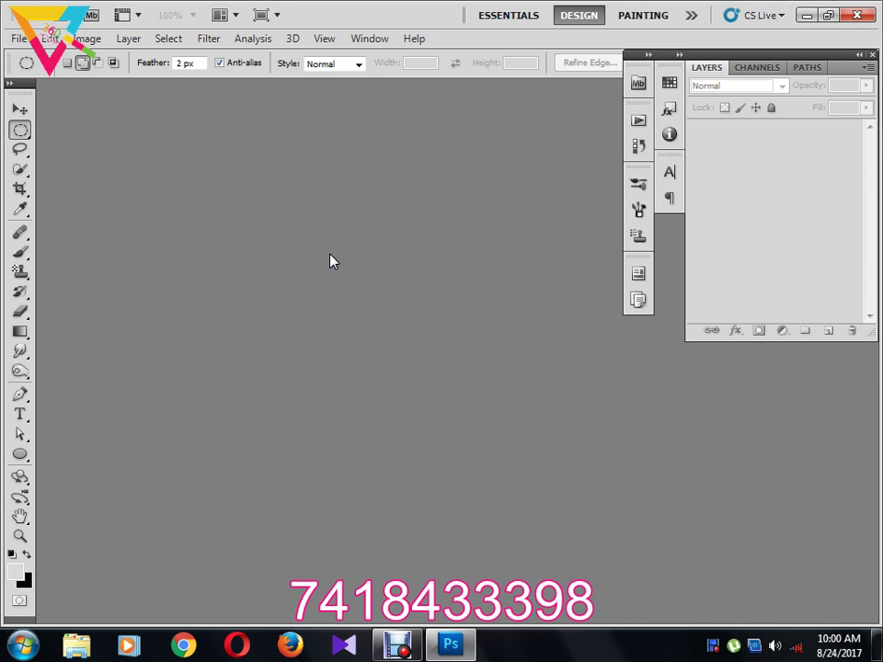
Step: Create a new 2000 × 2000 pixel RGB document at 72 pixels/inch
{"action": "left_click", "coordinate": [19, 38]}
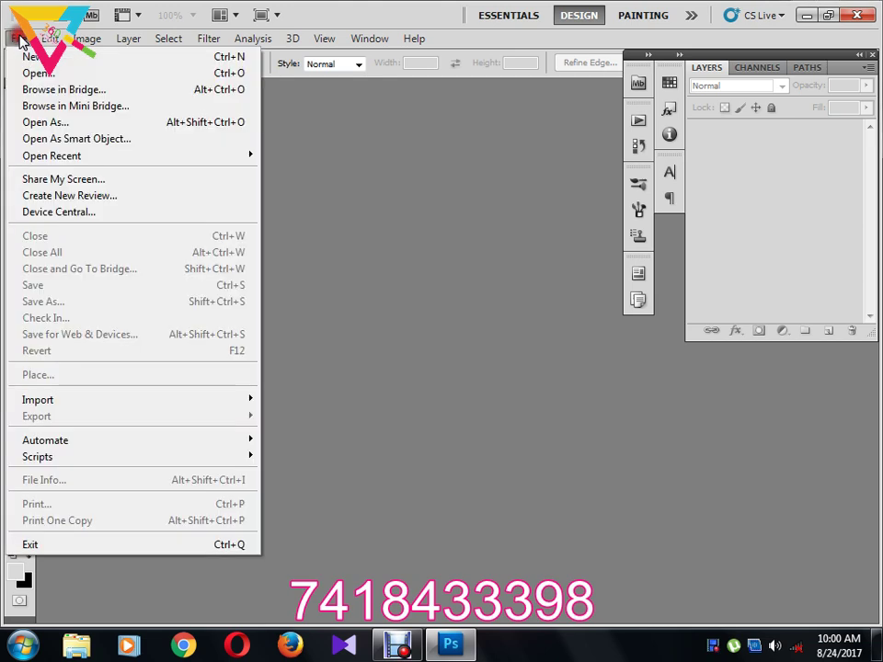
{"action": "left_click", "coordinate": [64, 57]}
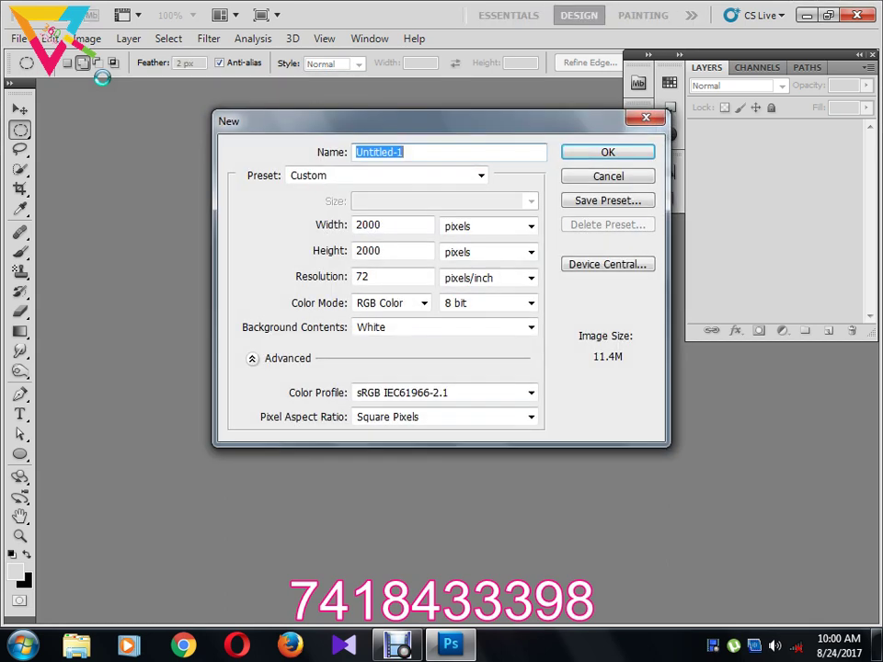
{"action": "left_click", "coordinate": [409, 226]}
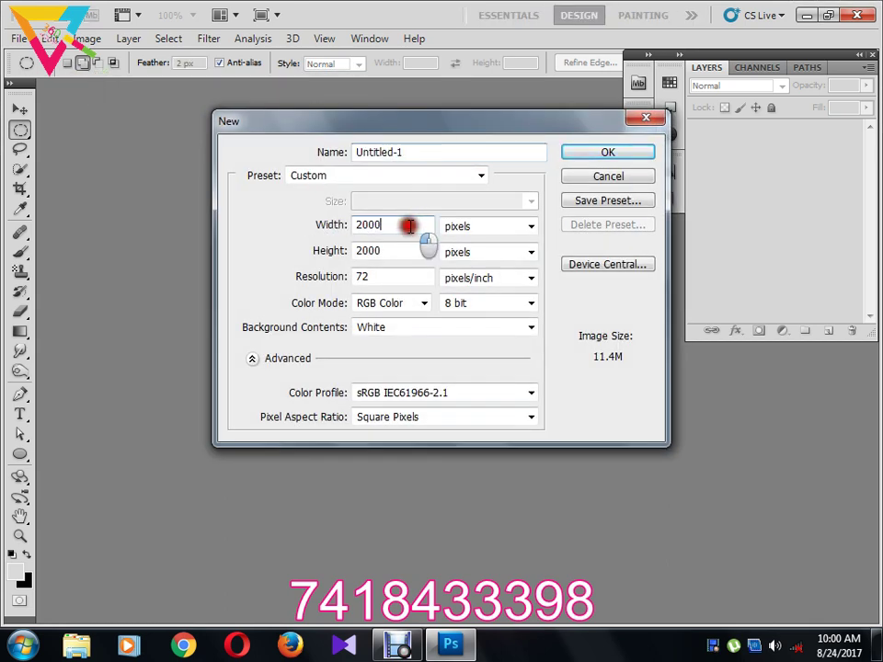
{"action": "left_click_drag", "start_coordinate": [410, 226], "coordinate": [307, 253]}
{"action": "left_click", "coordinate": [390, 252]}
{"action": "left_click_drag", "start_coordinate": [392, 276], "coordinate": [321, 283]}
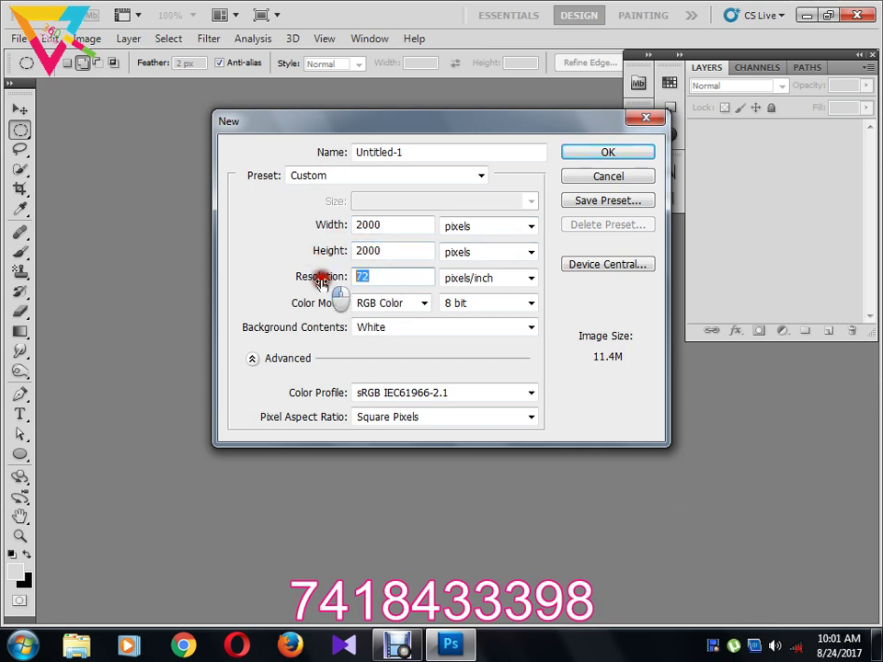
{"action": "type", "text": "1"}
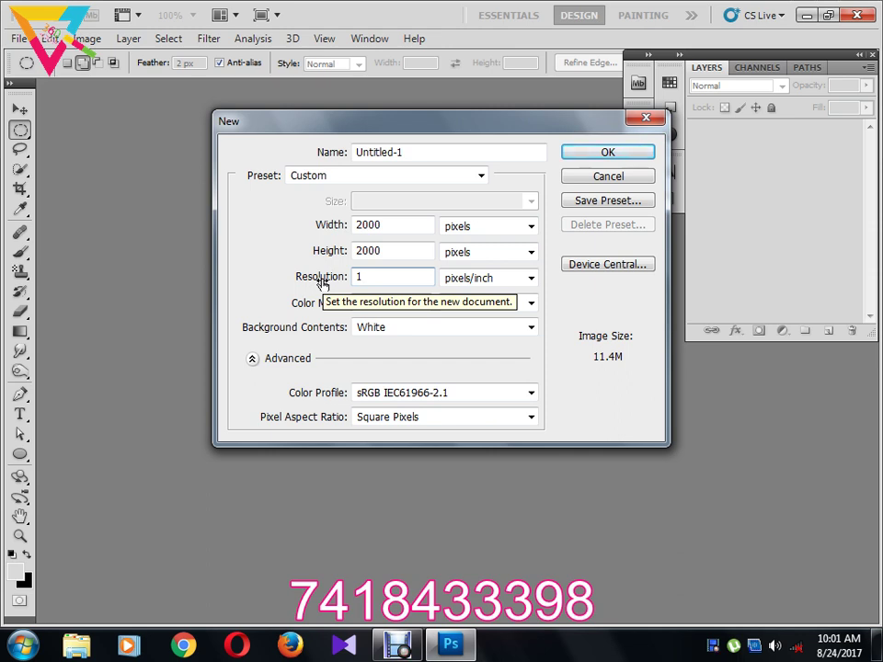
{"action": "key", "text": "BackSpace"}
{"action": "type", "text": "72"}
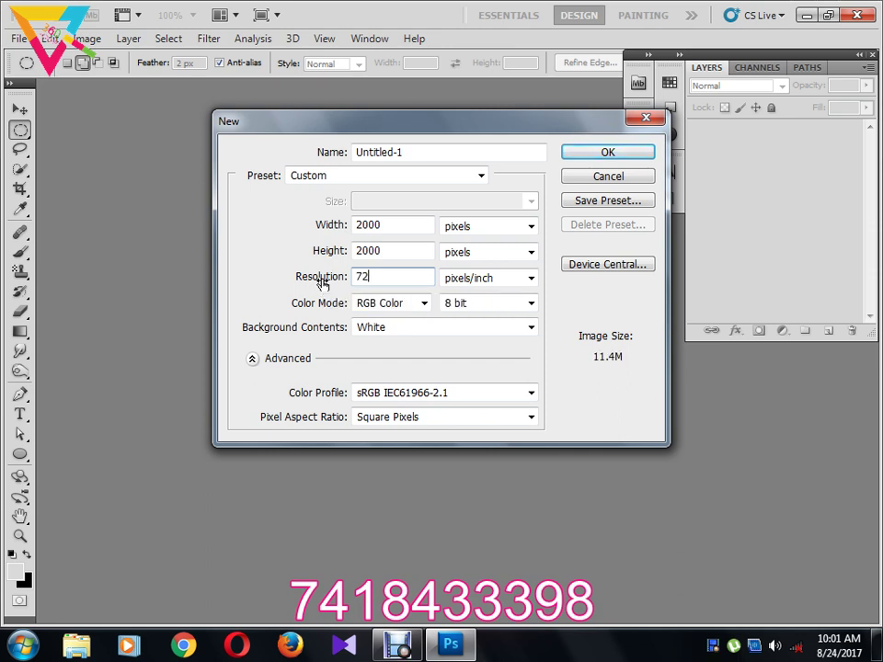
{"action": "left_click", "coordinate": [614, 154]}
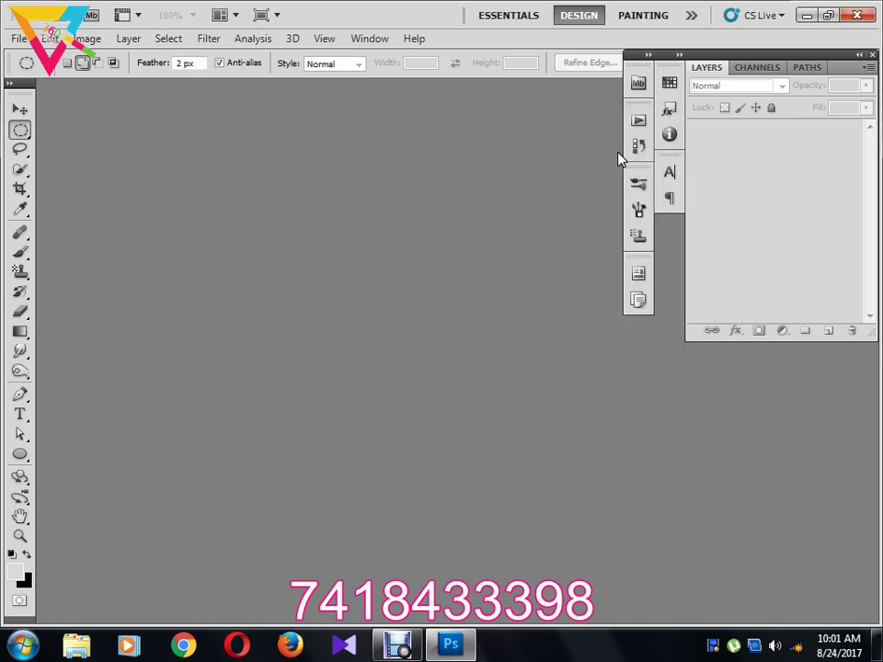
Step: Fill the Background layer with black and add an empty Layer 1 above it
{"action": "key", "text": "ctrl+alt+n"}
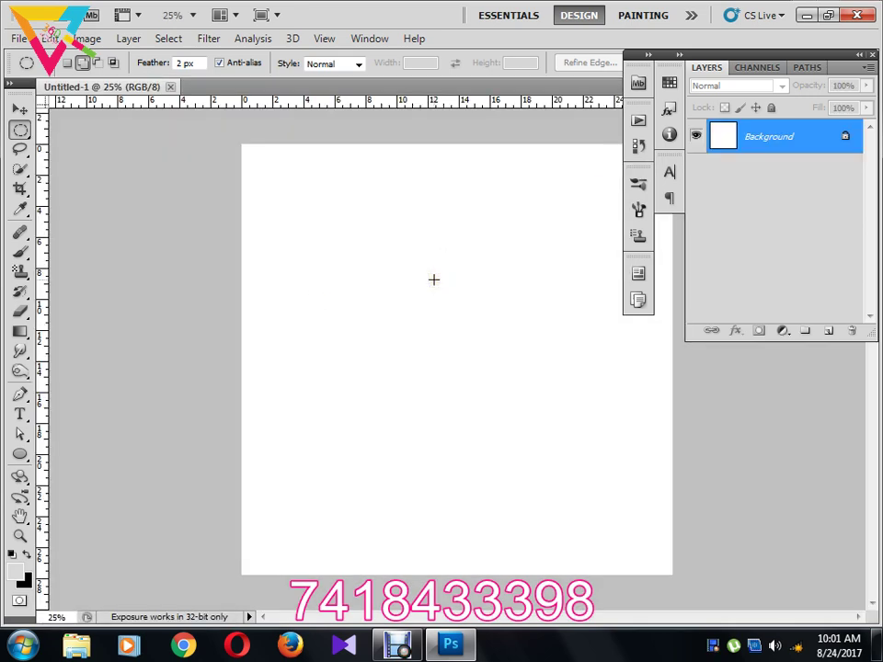
{"action": "left_click", "coordinate": [416, 308]}
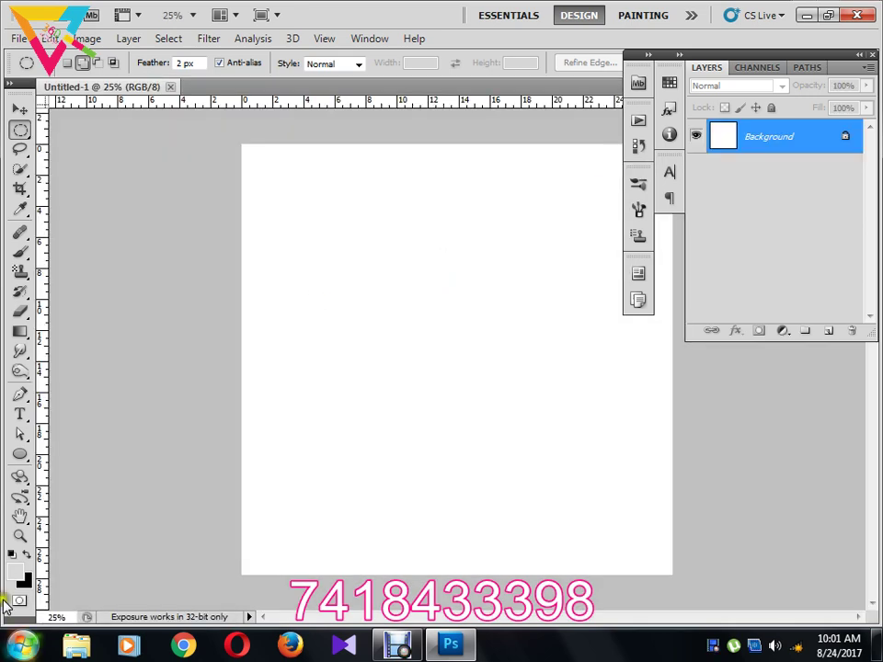
{"action": "left_click", "coordinate": [25, 576]}
{"action": "key", "text": "ctrl+BackSpace"}
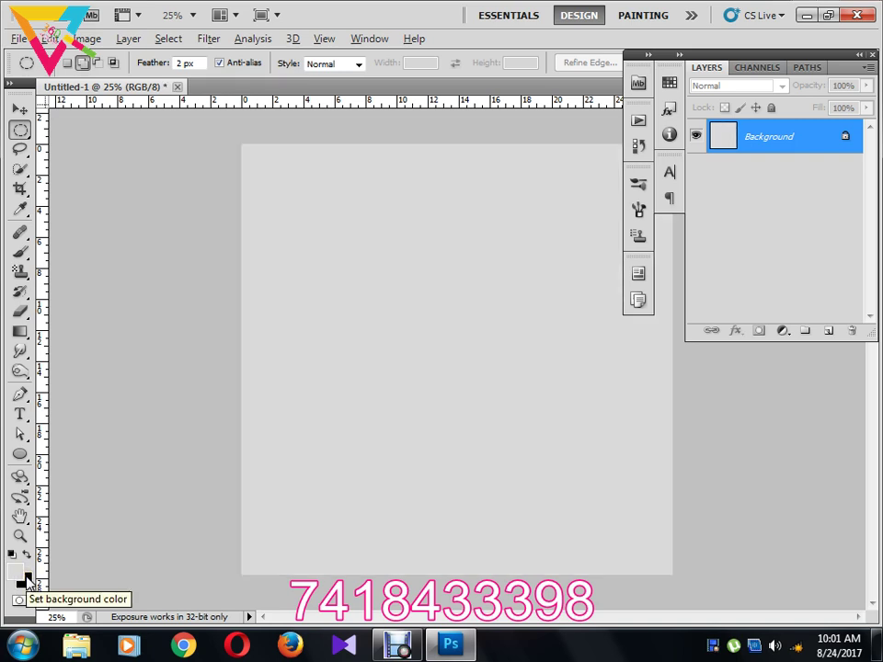
{"action": "key", "text": "alt+BackSpace"}
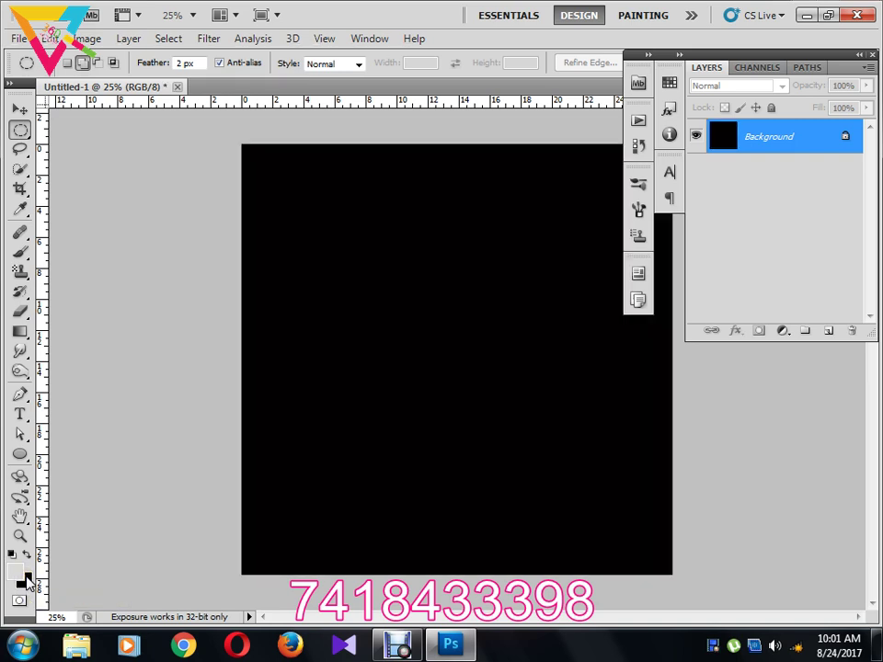
{"action": "left_click", "coordinate": [69, 566]}
{"action": "left_click", "coordinate": [832, 331]}
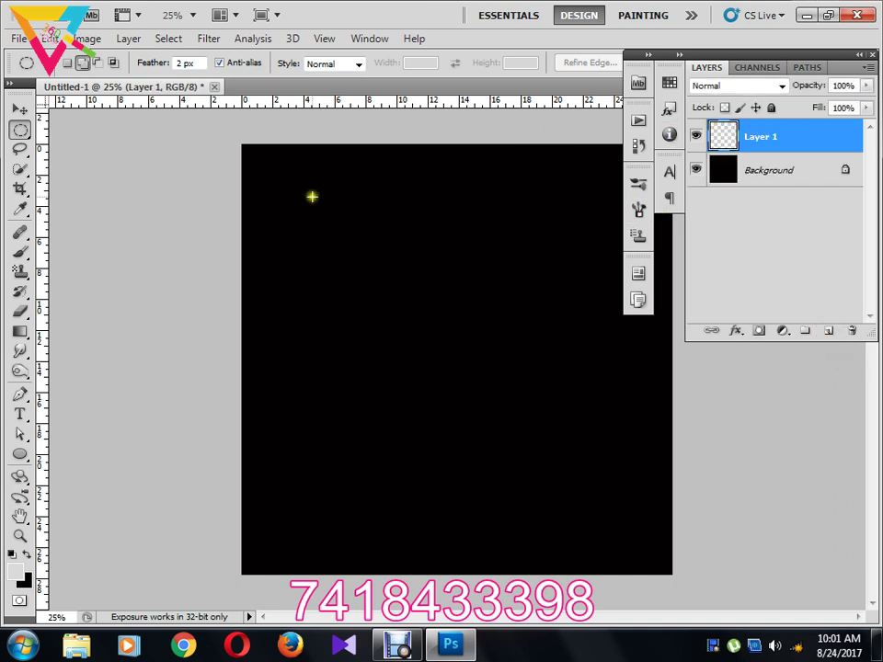
Step: Draw a circular selection and nudge it up and left to centre it on the canvas
{"action": "left_click", "coordinate": [358, 261]}
{"action": "left_click_drag", "start_coordinate": [357, 261], "coordinate": [598, 514]}
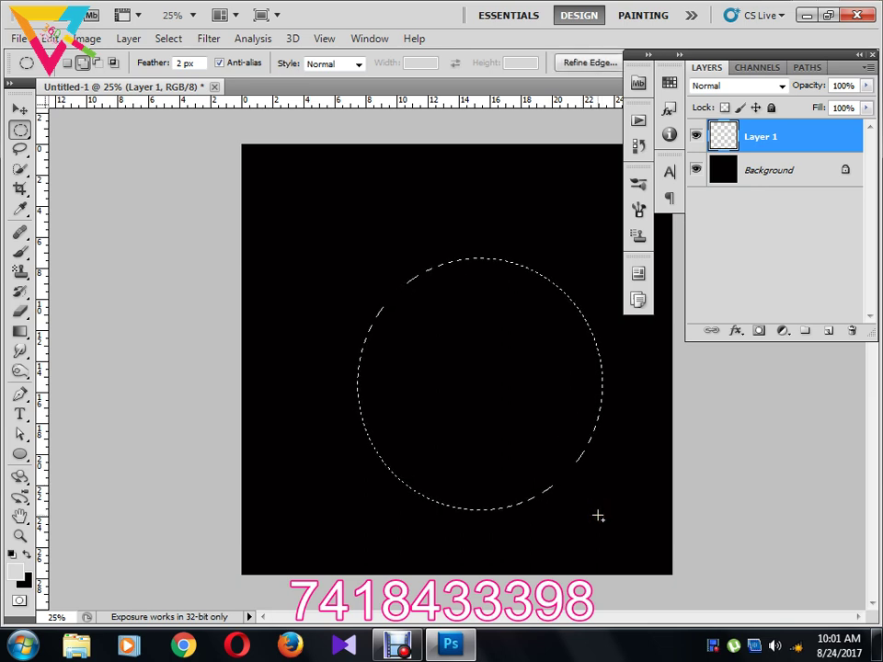
{"action": "key", "text": "shift+Up"}
{"action": "key", "text": "shift+Up"}
{"action": "key", "text": "shift+Up"}
{"action": "key", "text": "shift+Up"}
{"action": "key", "text": "shift+Up"}
{"action": "key", "text": "shift+Up"}
{"action": "key", "text": "shift+Up"}
{"action": "key", "text": "shift+Up"}
{"action": "key", "text": "shift+Up"}
{"action": "key", "text": "shift+Up"}
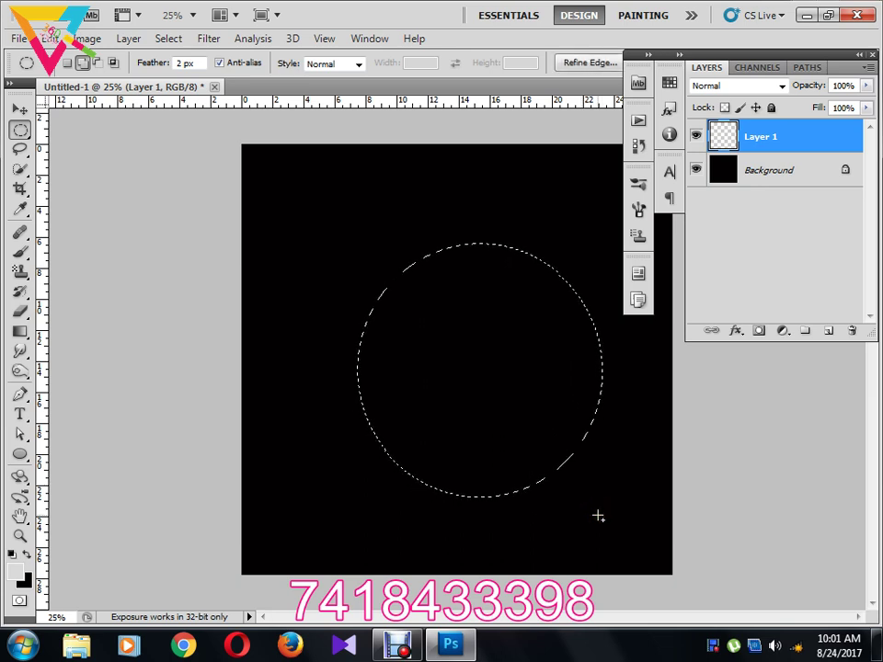
{"action": "key", "text": "shift+Left"}
{"action": "key", "text": "shift+Left"}
{"action": "key", "text": "shift+Left"}
{"action": "key", "text": "shift+Left"}
{"action": "key", "text": "shift+Left"}
{"action": "key", "text": "shift+Left"}
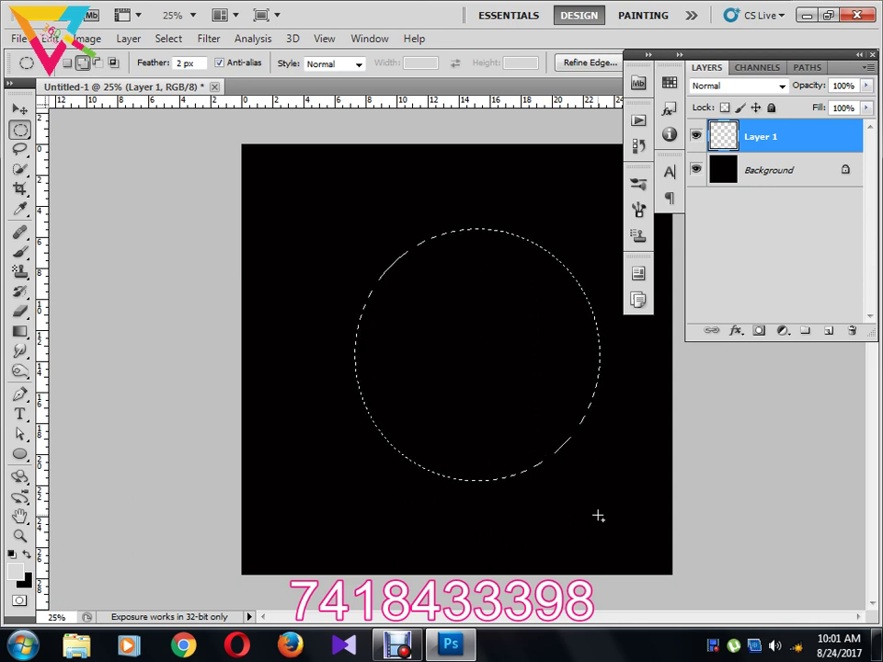
{"action": "key", "text": "shift+Up"}
{"action": "key", "text": "shift+Up"}
{"action": "key", "text": "shift+Up"}
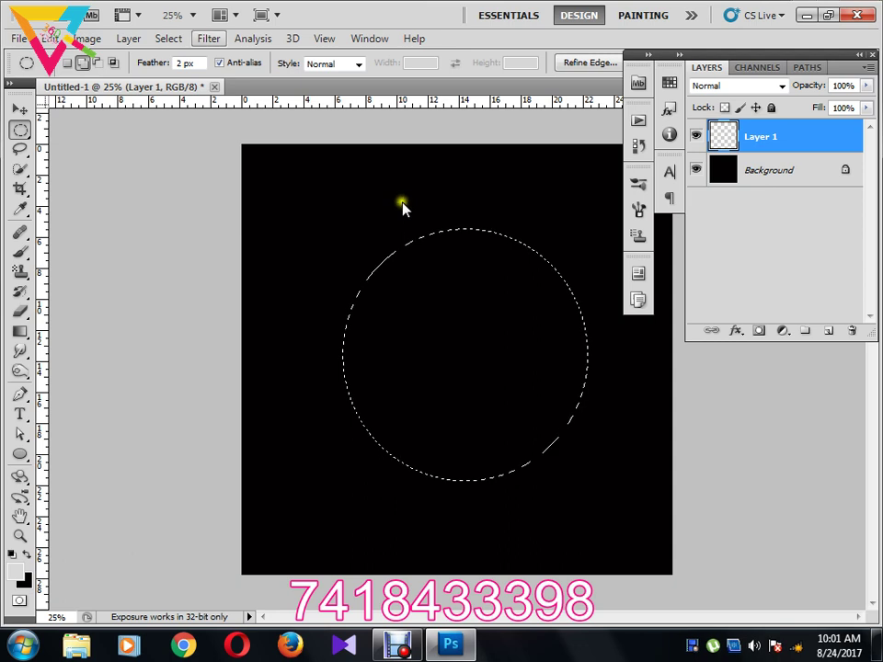
Step: Render Clouds into the circle, then apply Difference Clouds once
{"action": "left_click", "coordinate": [208, 39]}
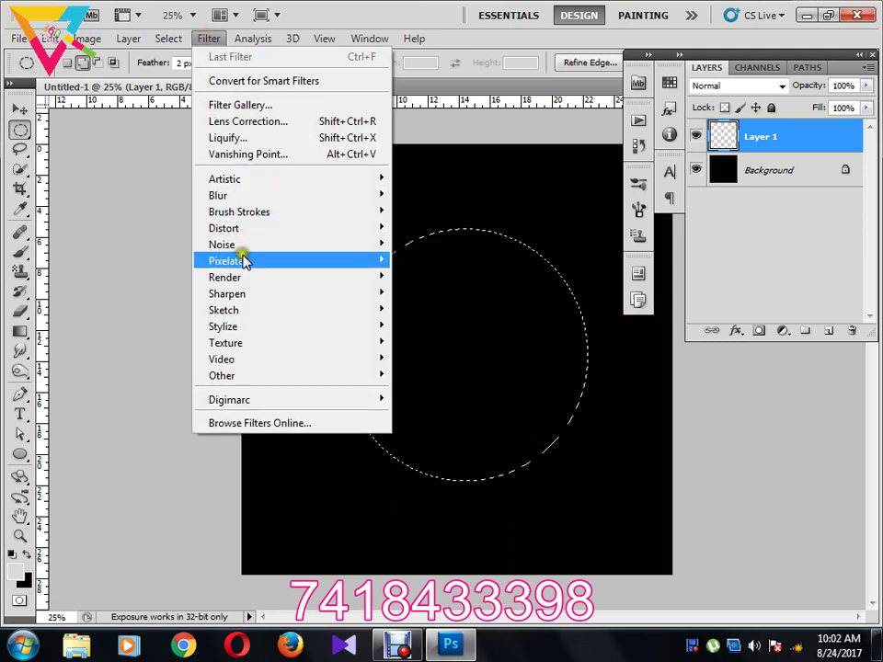
{"action": "mouse_move", "coordinate": [248, 280]}
{"action": "left_click", "coordinate": [414, 277]}
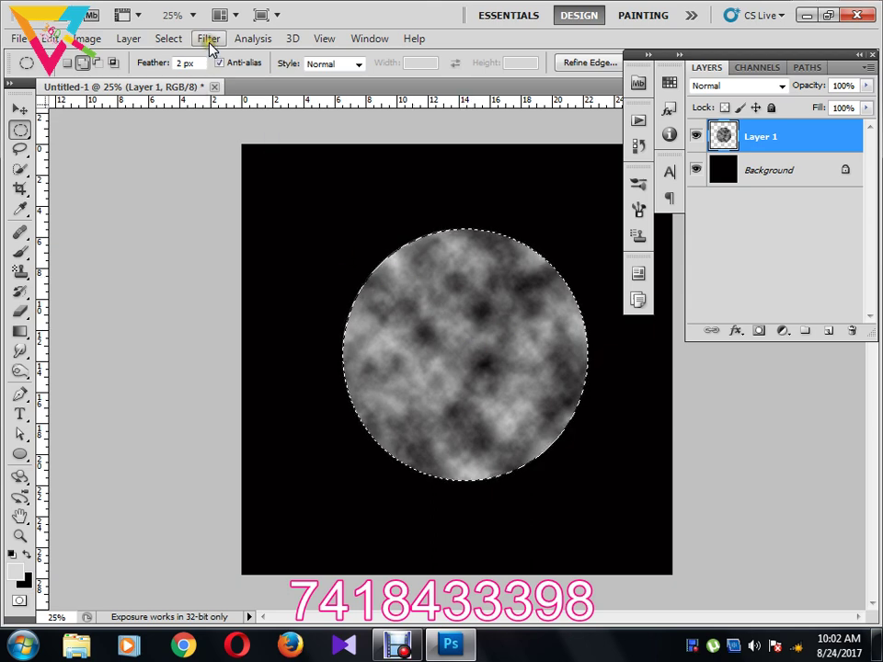
{"action": "left_click", "coordinate": [207, 38]}
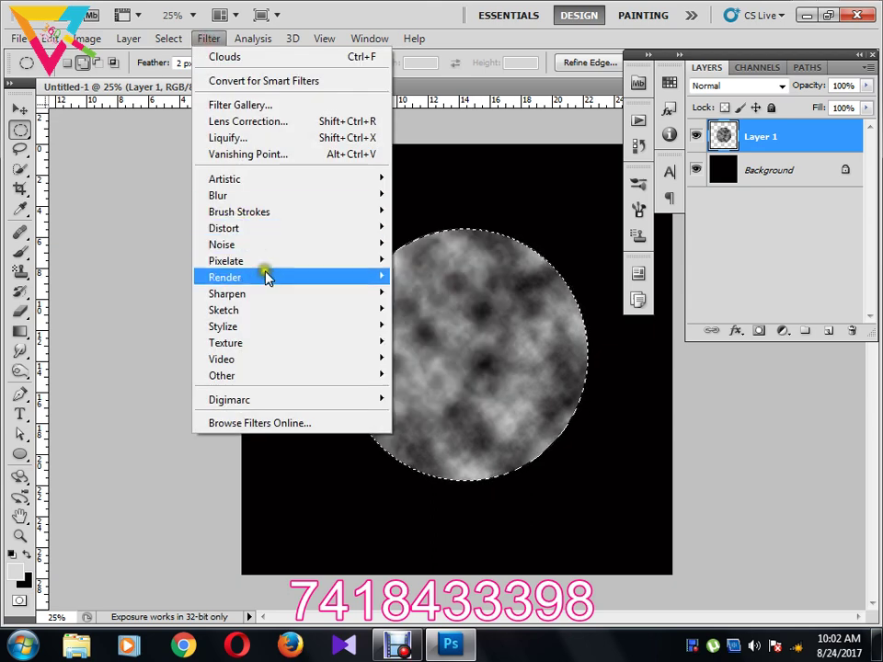
{"action": "mouse_move", "coordinate": [266, 276]}
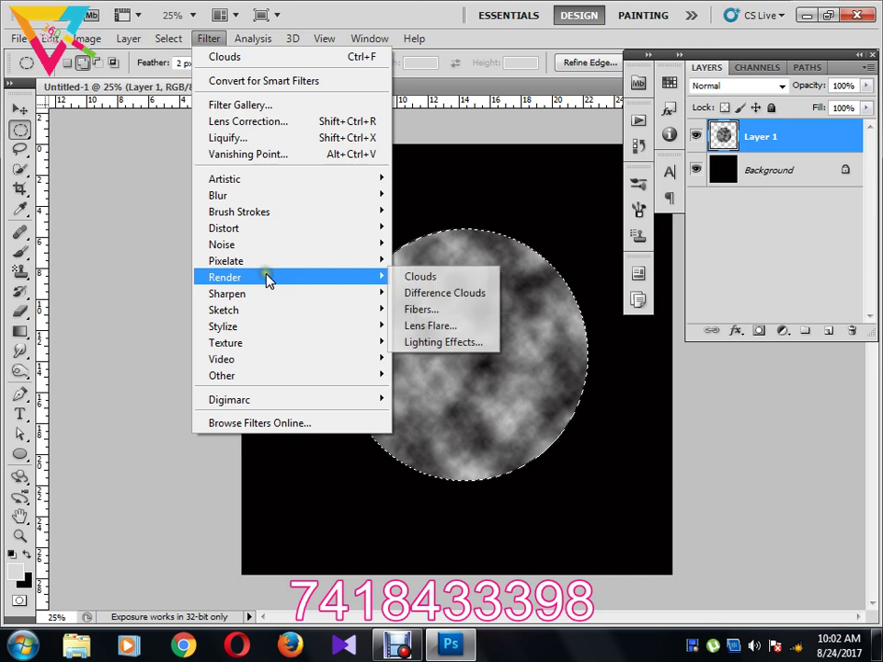
{"action": "left_click", "coordinate": [425, 294]}
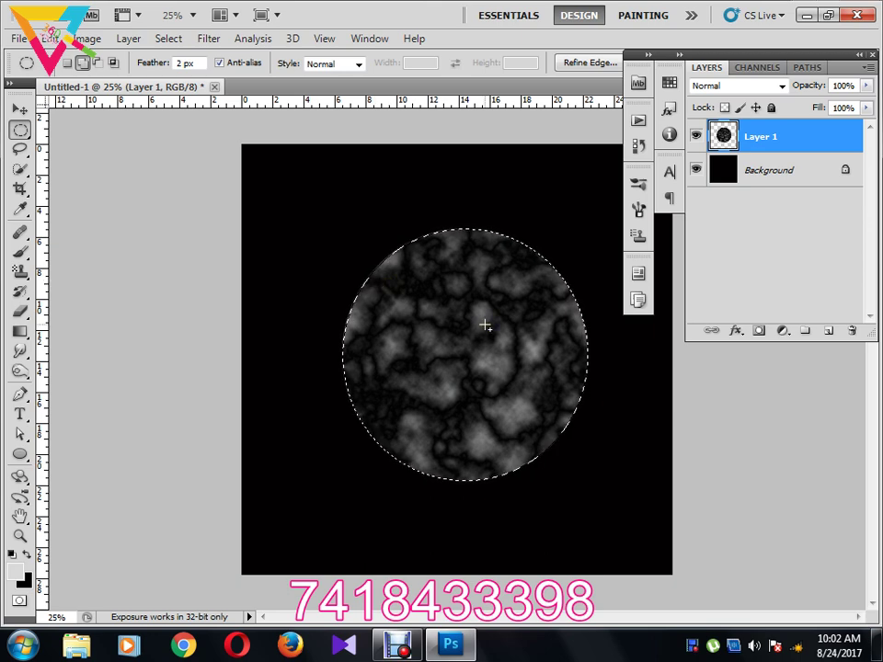
Step: Reapply Difference Clouds five more times with Ctrl+F, then deselect
{"action": "key", "text": "ctrl+f"}
{"action": "key", "text": "ctrl+f"}
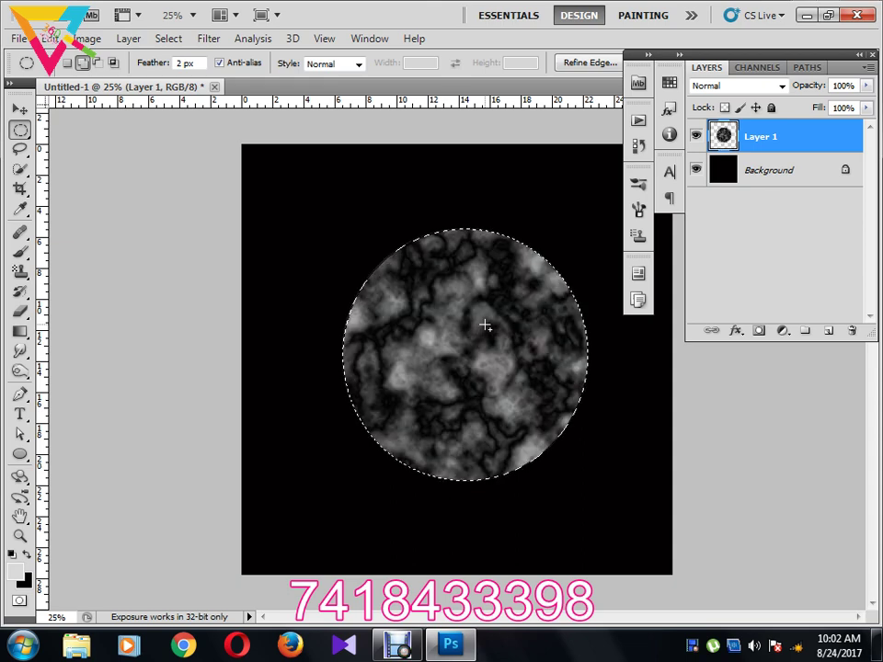
{"action": "key", "text": "ctrl+f"}
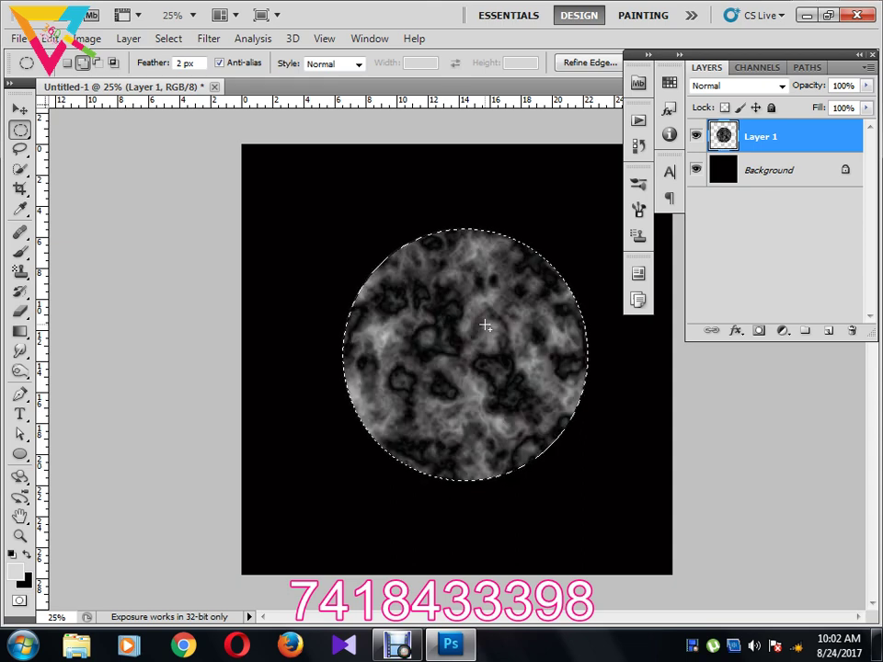
{"action": "key", "text": "ctrl+f"}
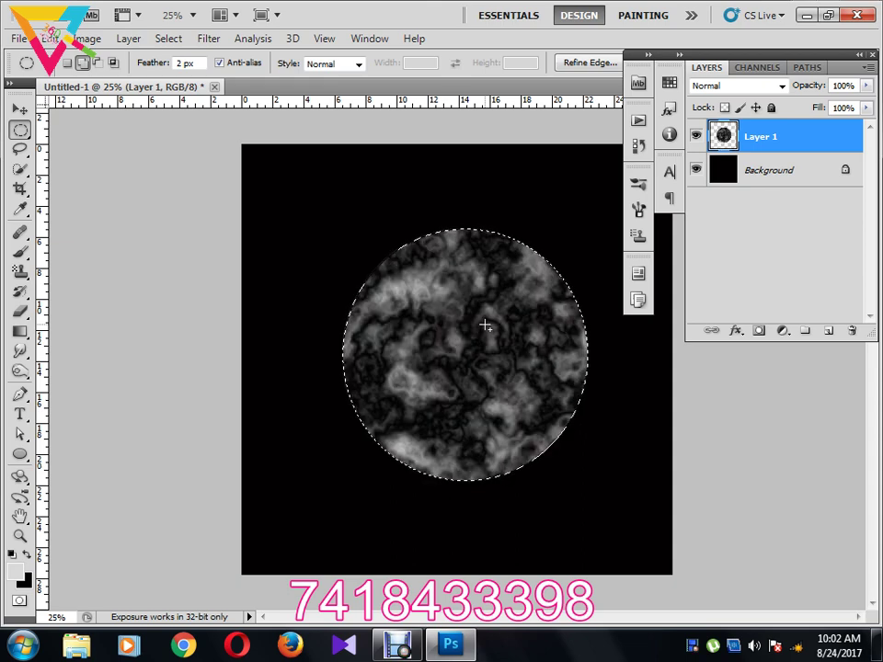
{"action": "key", "text": "ctrl+f"}
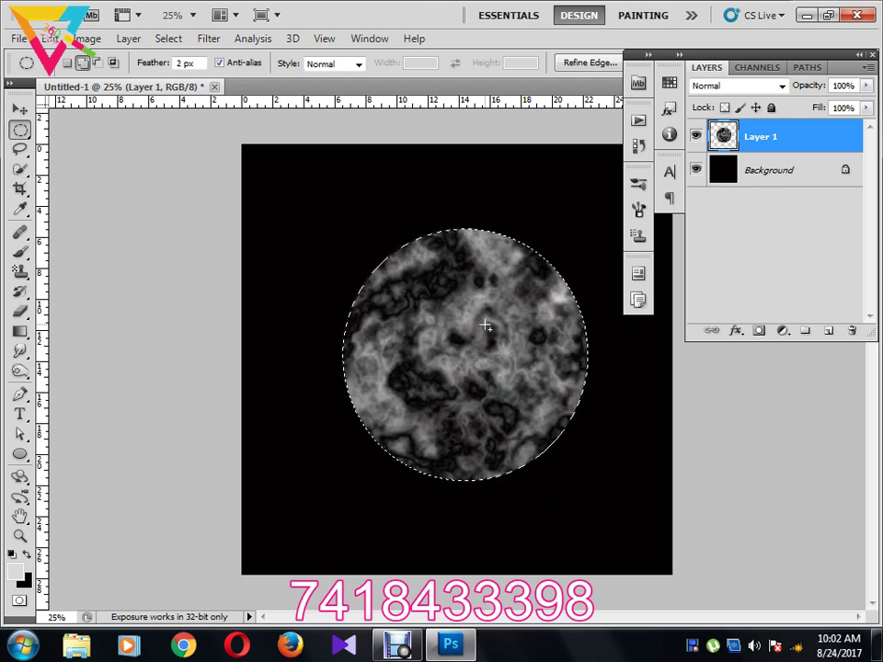
{"action": "key", "text": "ctrl+f"}
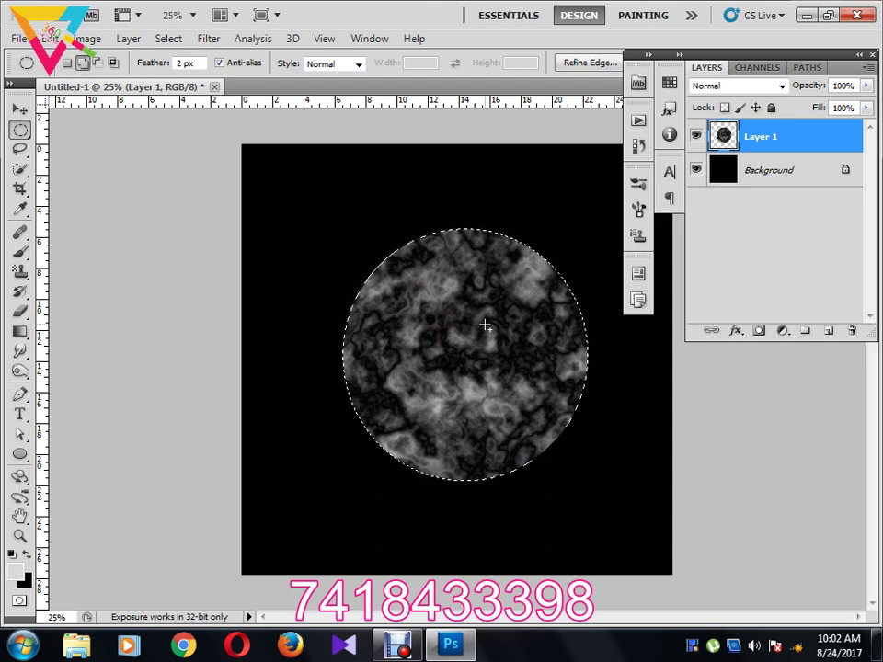
{"action": "key", "text": "ctrl+d"}
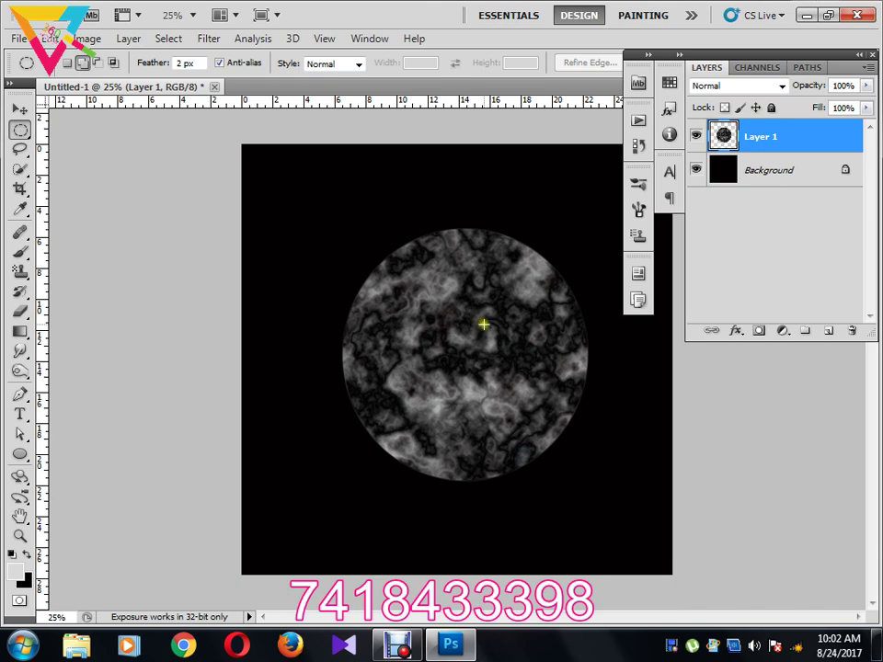
Step: Add a Gradient Map adjustment layer and open the 82% stop's colour in its Gradient Editor
{"action": "left_click", "coordinate": [784, 332]}
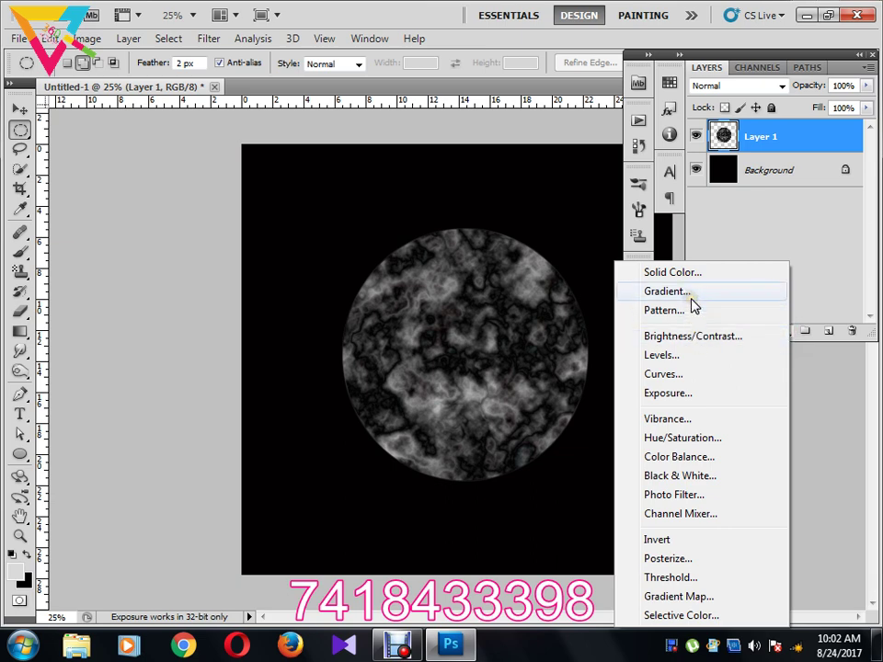
{"action": "left_click", "coordinate": [709, 598]}
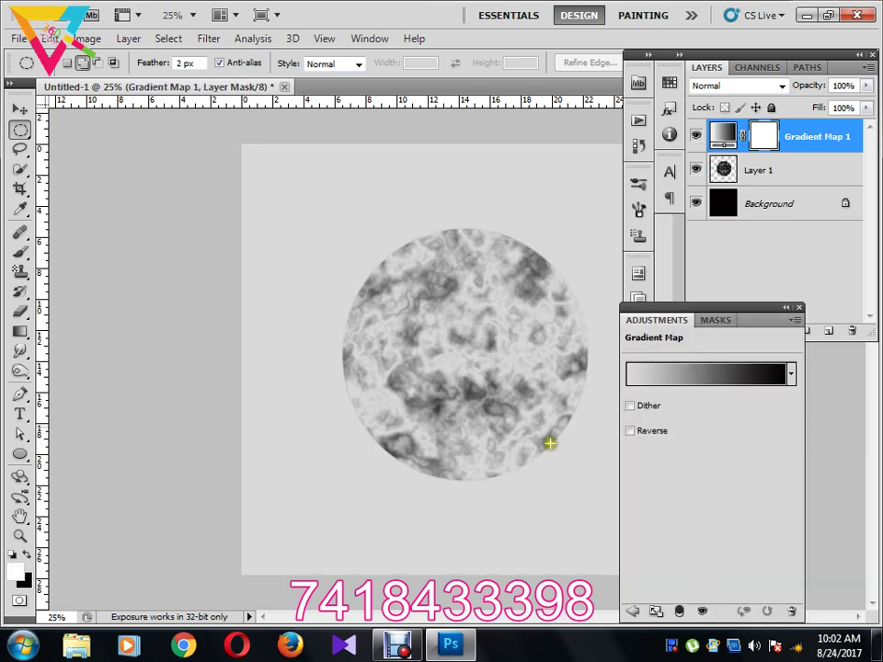
{"action": "left_click", "coordinate": [678, 374]}
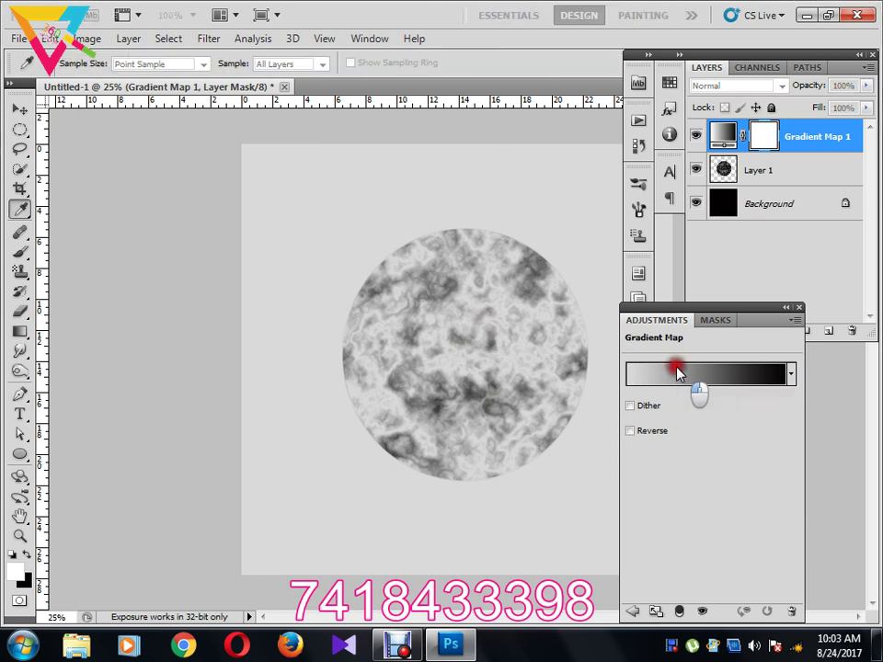
{"action": "double_click", "coordinate": [676, 367]}
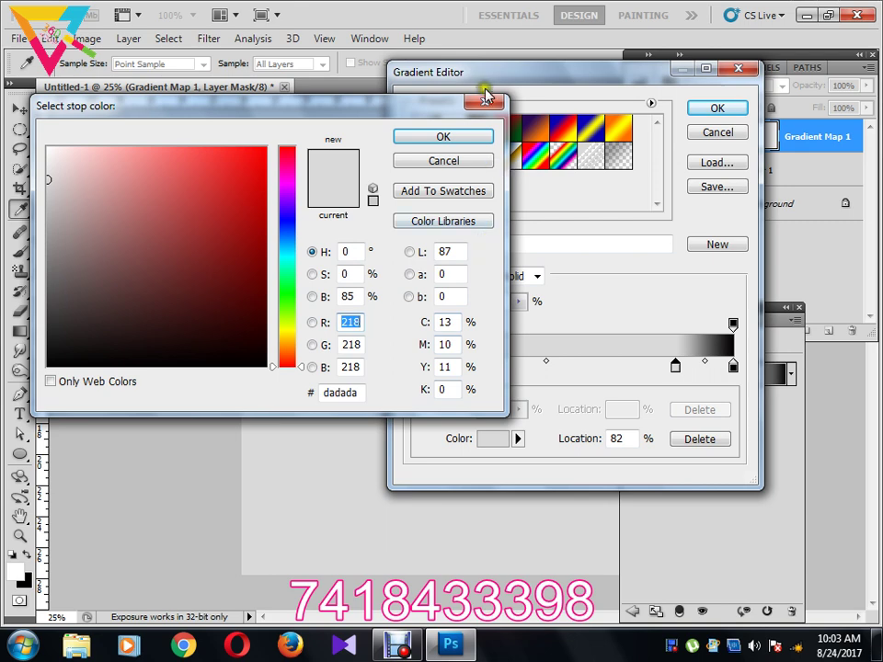
Step: Reopen the Gradient Map's gradient and delete its 91% colour stop
{"action": "left_click", "coordinate": [484, 104]}
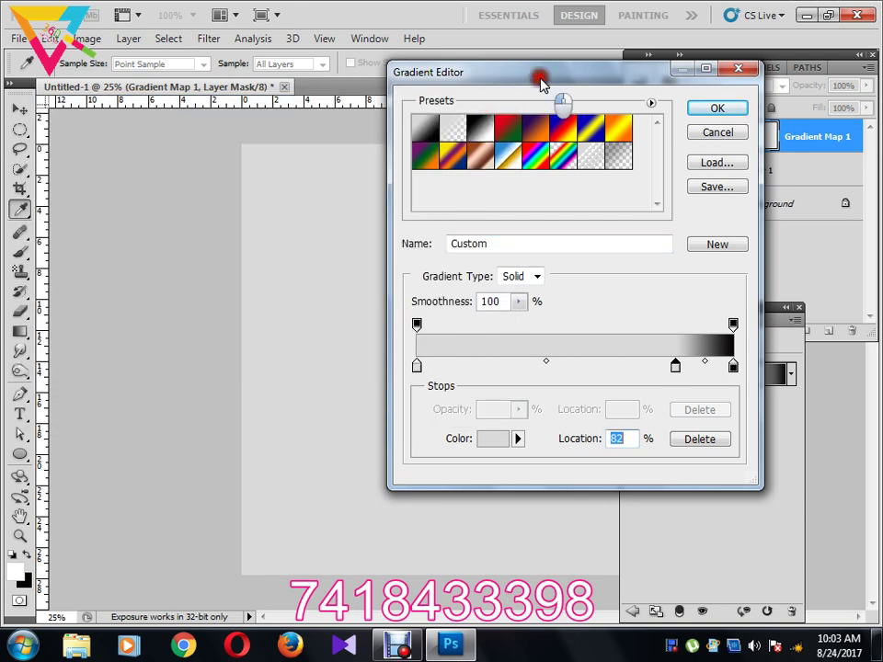
{"action": "mouse_move", "coordinate": [541, 81]}
{"action": "left_mouse_down"}
{"action": "mouse_move", "coordinate": [759, 72]}
{"action": "mouse_move", "coordinate": [532, 85]}
{"action": "left_mouse_up"}
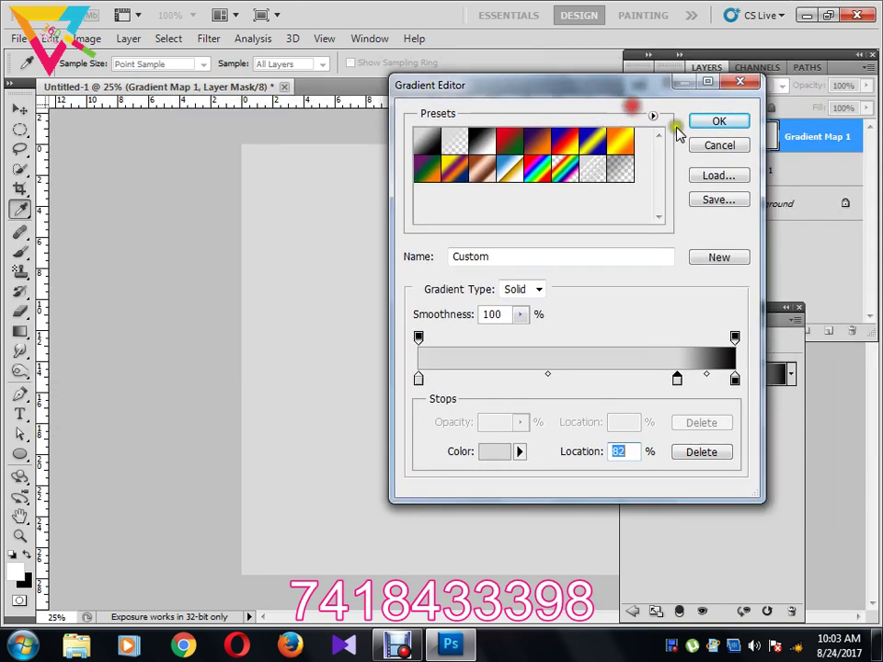
{"action": "left_click", "coordinate": [712, 149]}
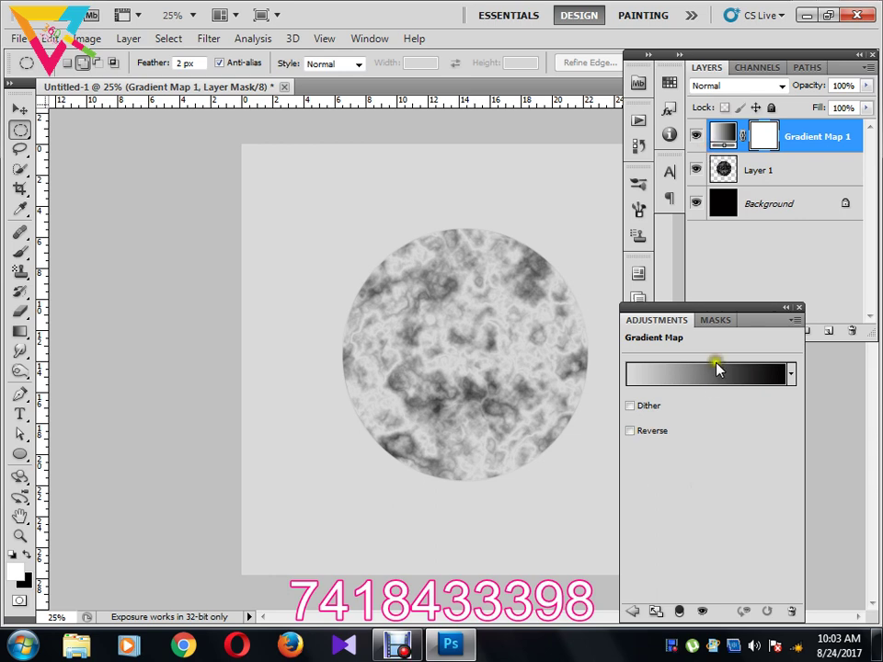
{"action": "left_click", "coordinate": [716, 369]}
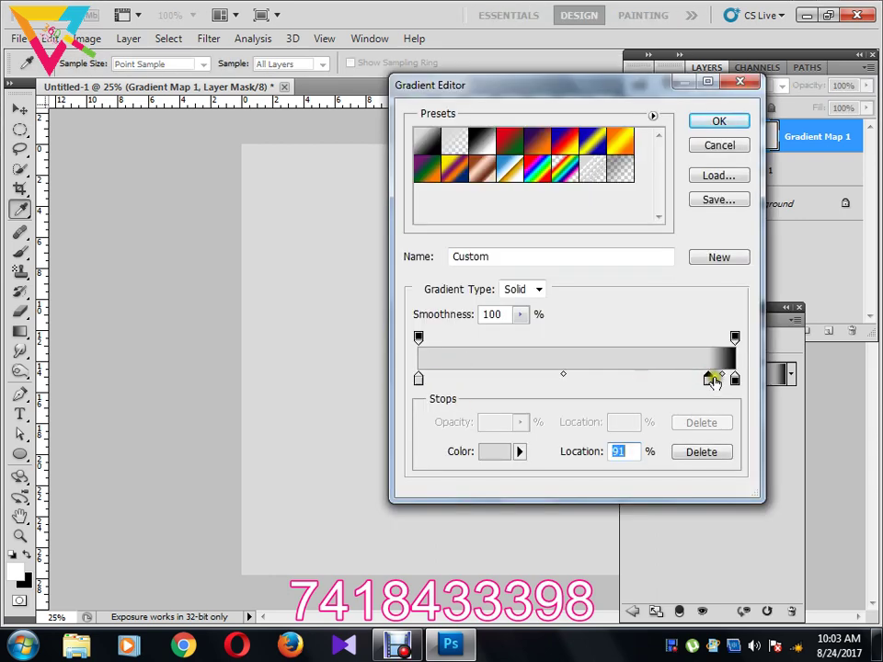
{"action": "left_click", "coordinate": [704, 454]}
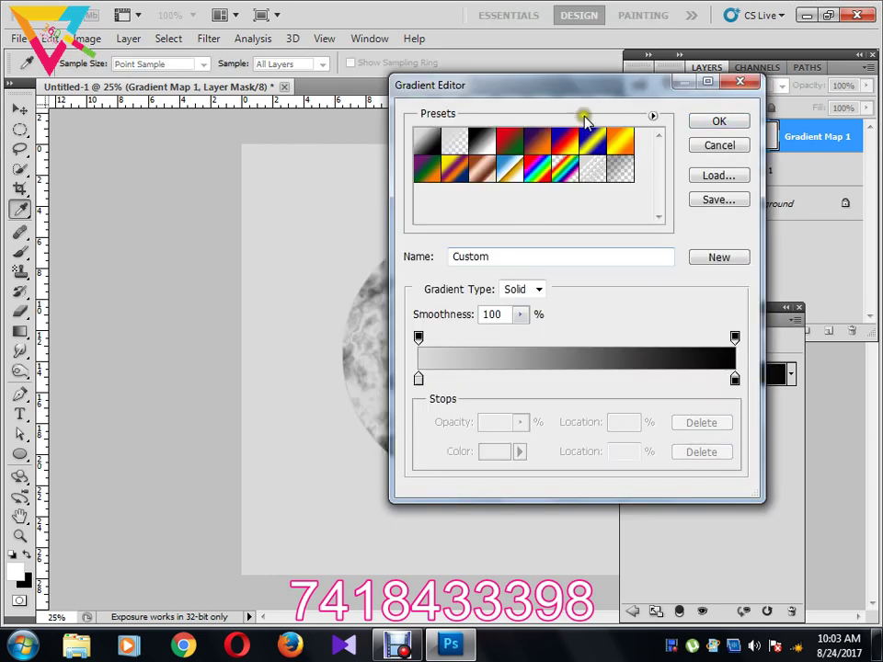
{"action": "left_click_drag", "start_coordinate": [587, 98], "coordinate": [787, 42]}
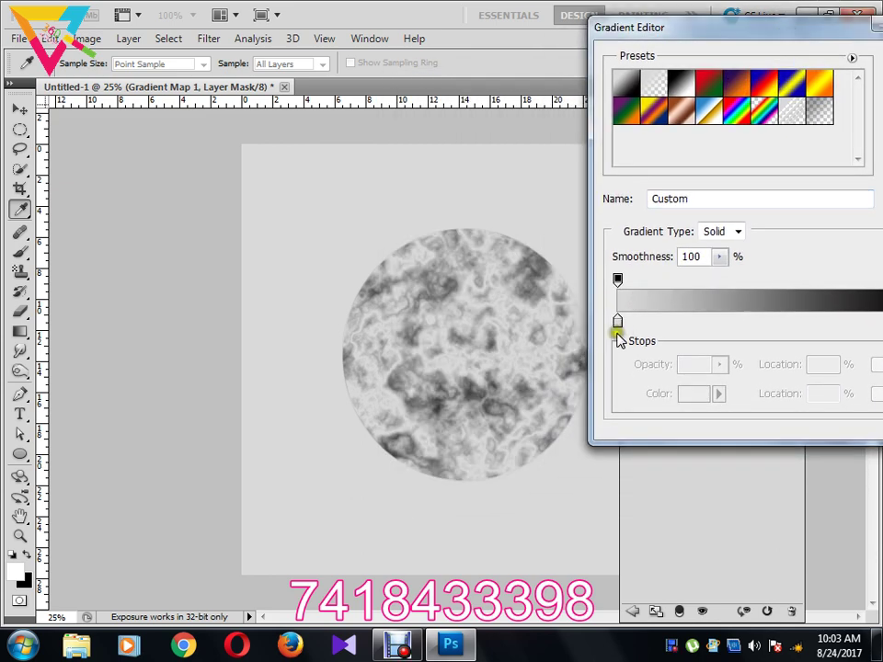
Step: Set the left stop to dark red #540202 and add a new stop at 30%
{"action": "double_click", "coordinate": [617, 324]}
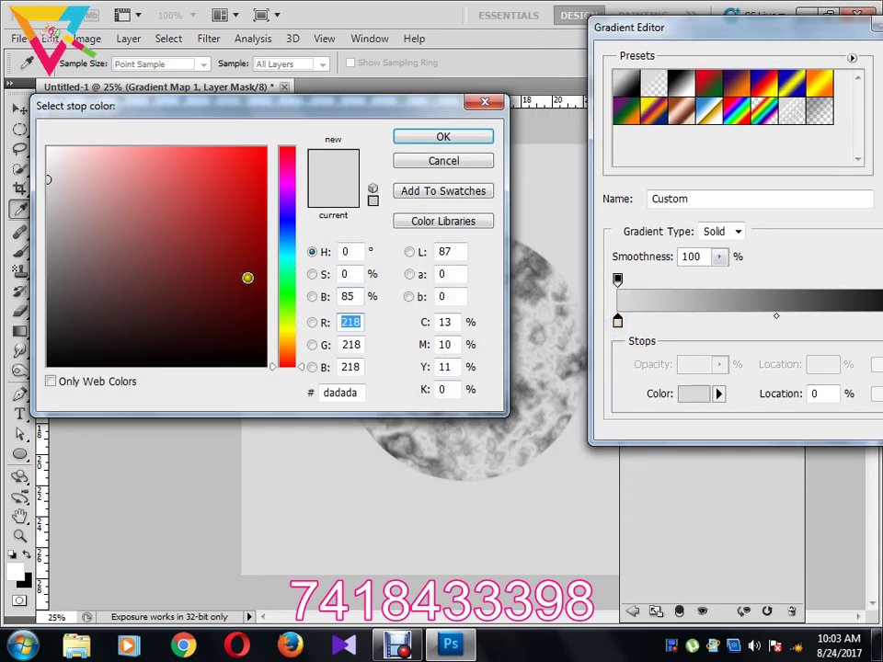
{"action": "left_click", "coordinate": [250, 305]}
{"action": "mouse_move", "coordinate": [250, 307]}
{"action": "left_mouse_down"}
{"action": "mouse_move", "coordinate": [272, 317]}
{"action": "mouse_move", "coordinate": [272, 288]}
{"action": "mouse_move", "coordinate": [274, 304]}
{"action": "left_mouse_up"}
{"action": "left_click", "coordinate": [415, 138]}
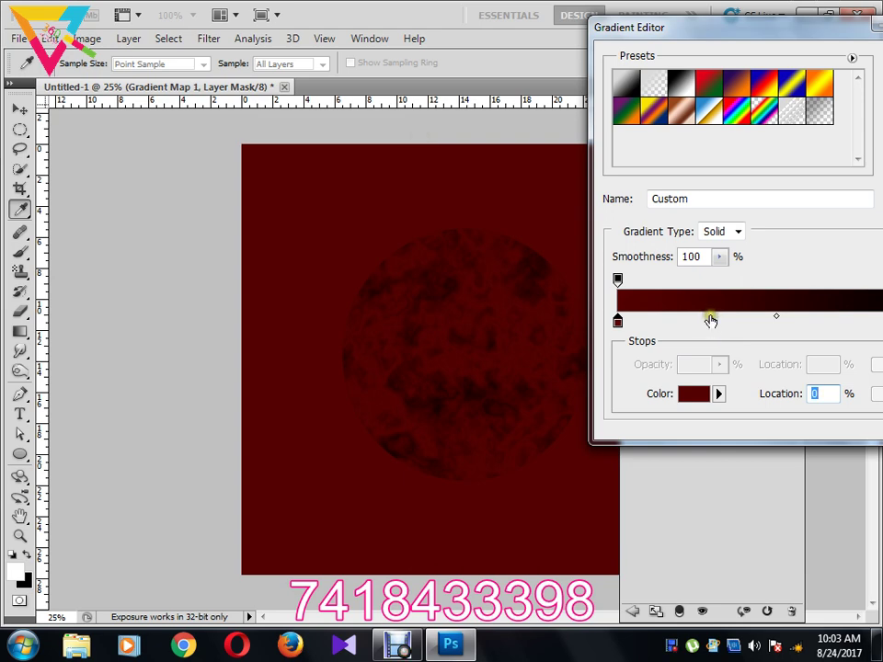
{"action": "left_click", "coordinate": [710, 320]}
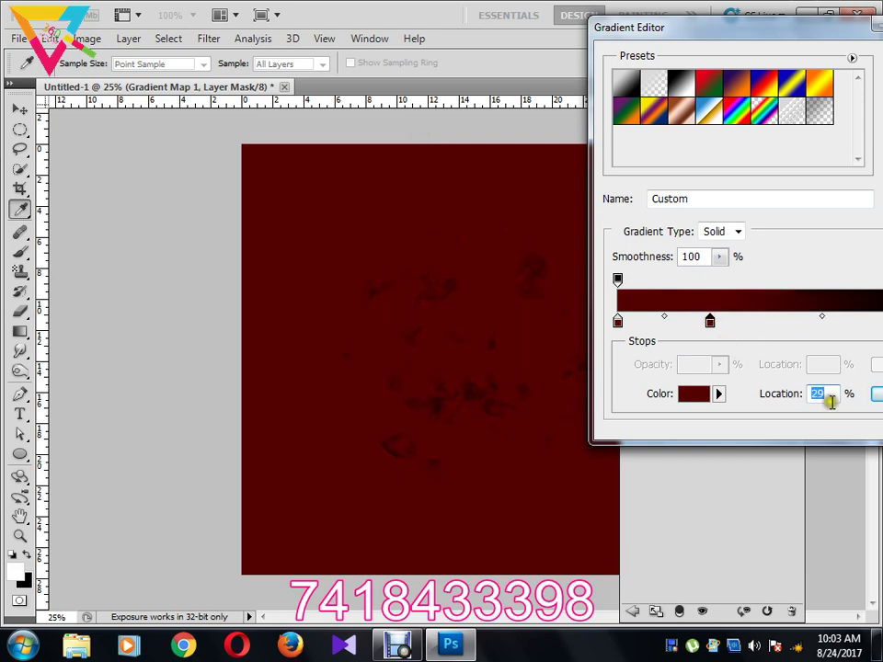
{"action": "type", "text": "30"}
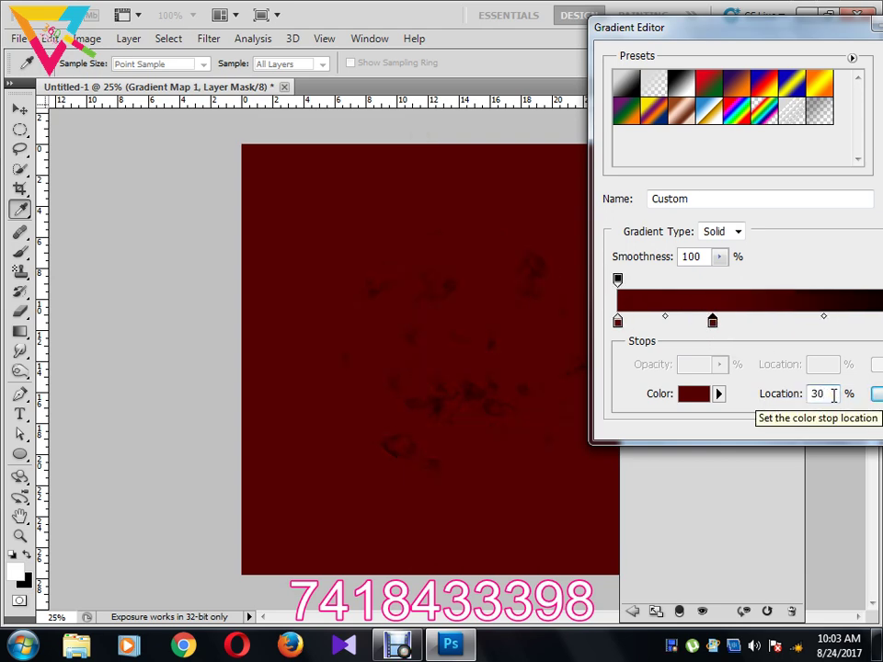
Step: Change the 30% gradient stop to bright red #fc1515
{"action": "double_click", "coordinate": [713, 322]}
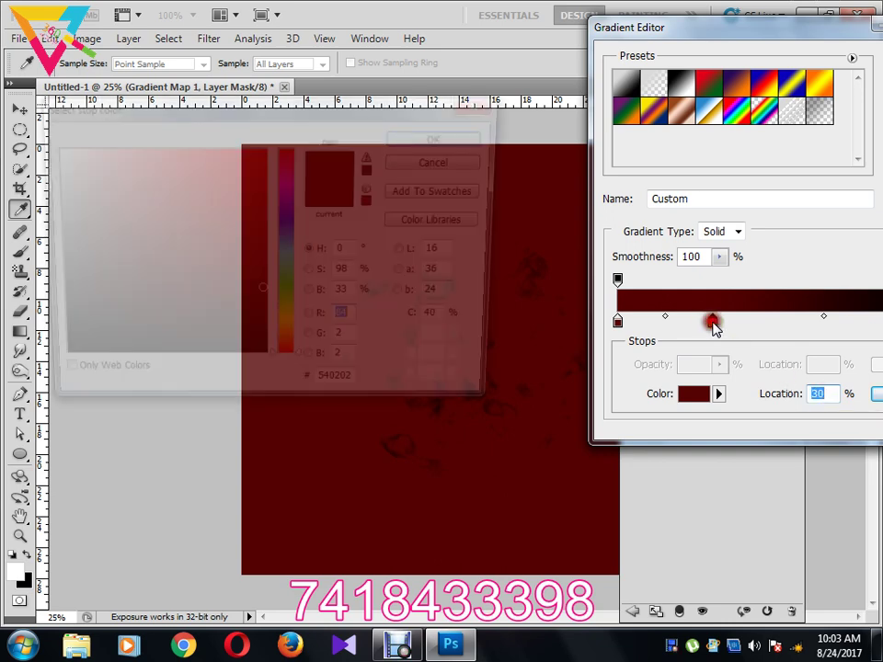
{"action": "left_click_drag", "start_coordinate": [244, 288], "coordinate": [248, 149]}
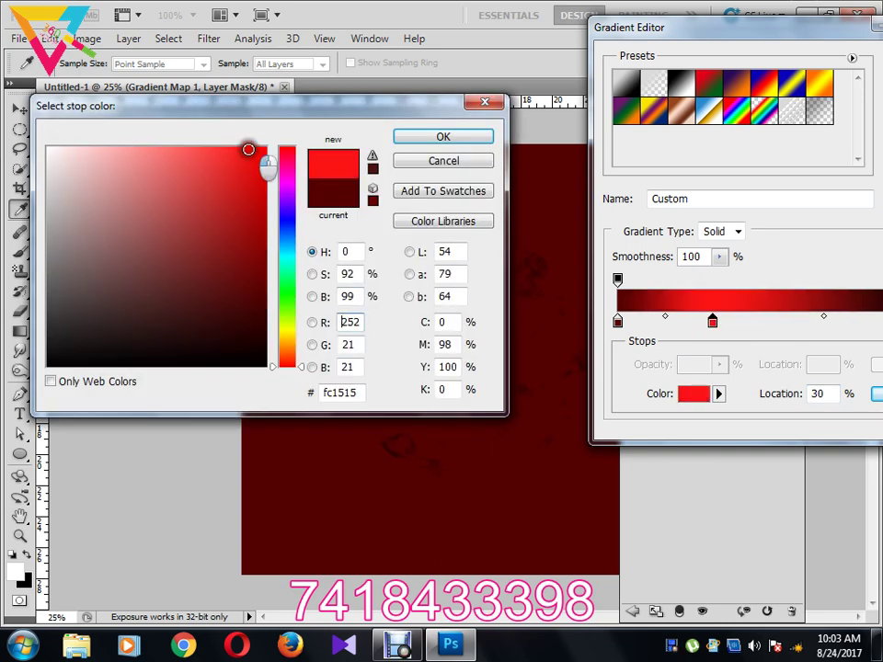
{"action": "left_click", "coordinate": [445, 140]}
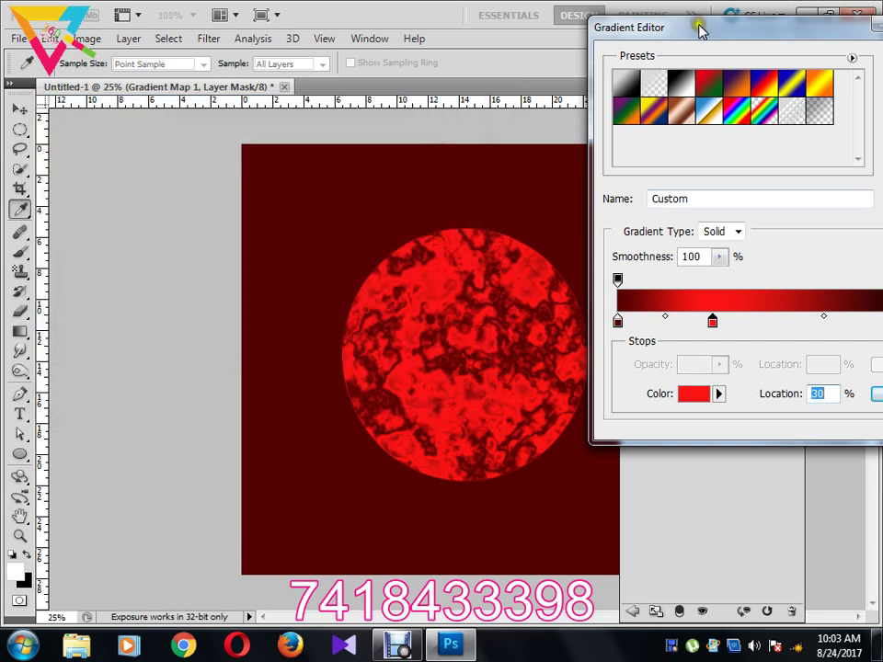
{"action": "left_click_drag", "start_coordinate": [697, 24], "coordinate": [520, 25]}
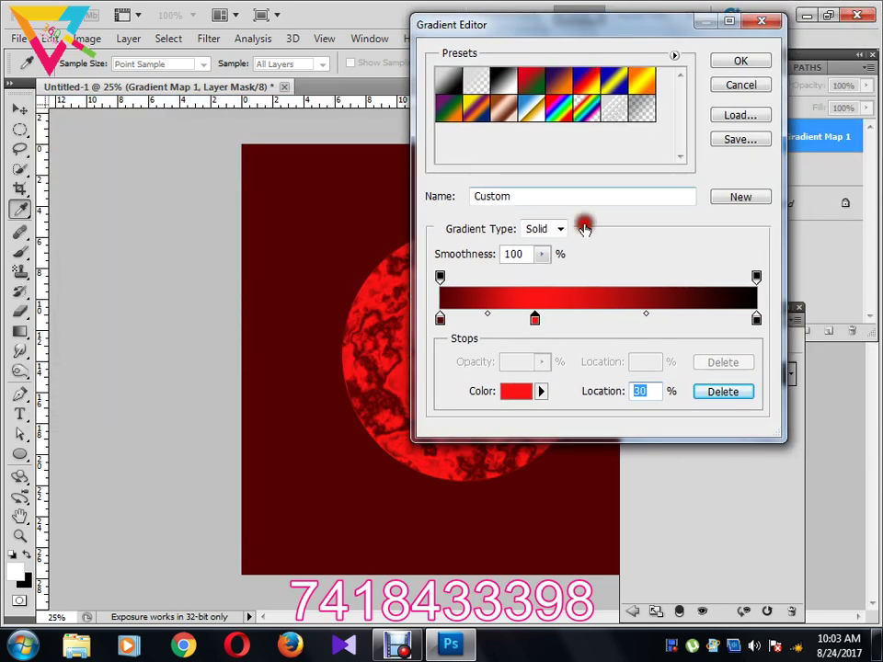
Step: Add another red colour stop and set its location to 75%
{"action": "left_click", "coordinate": [632, 318]}
{"action": "left_click", "coordinate": [608, 395]}
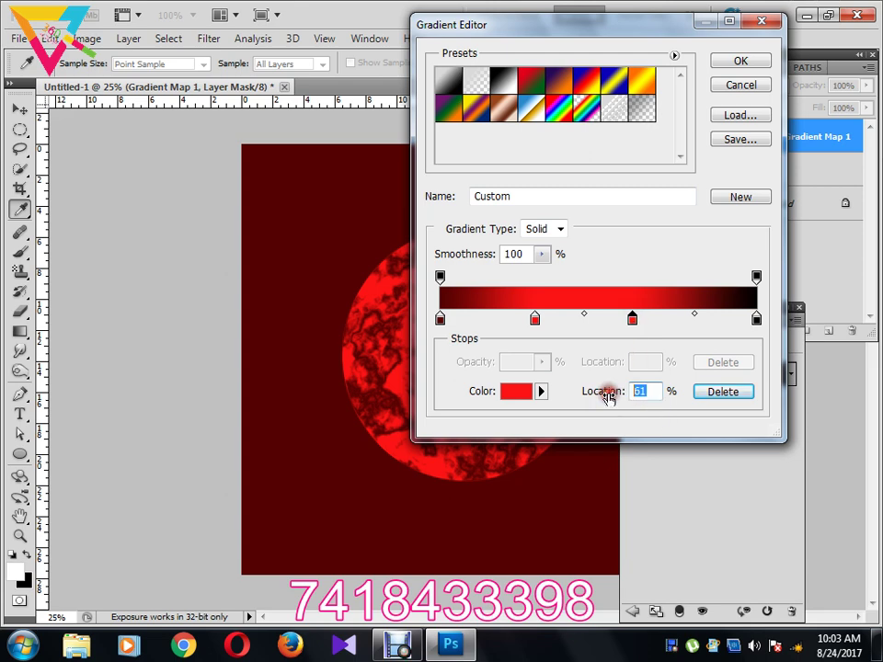
{"action": "type", "text": "75"}
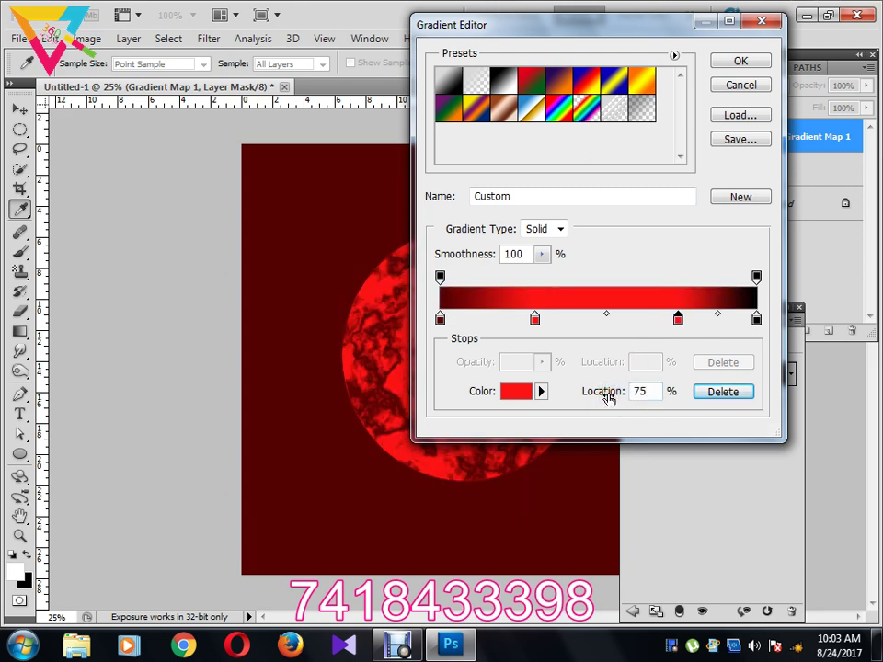
{"action": "left_click", "coordinate": [679, 322]}
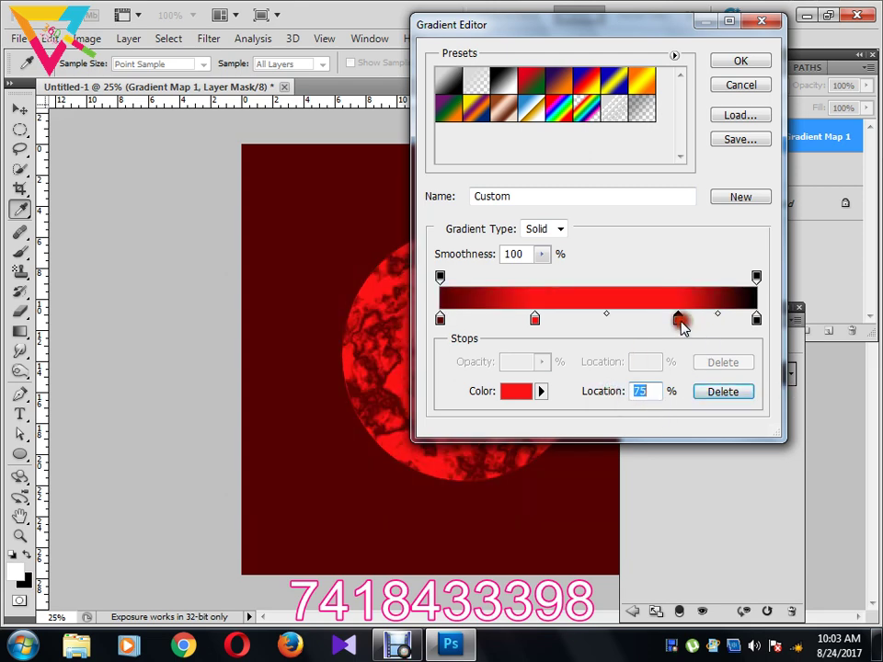
Step: Tune the 75% stop's colour to golden orange #ffc047 in the colour picker
{"action": "double_click", "coordinate": [679, 320]}
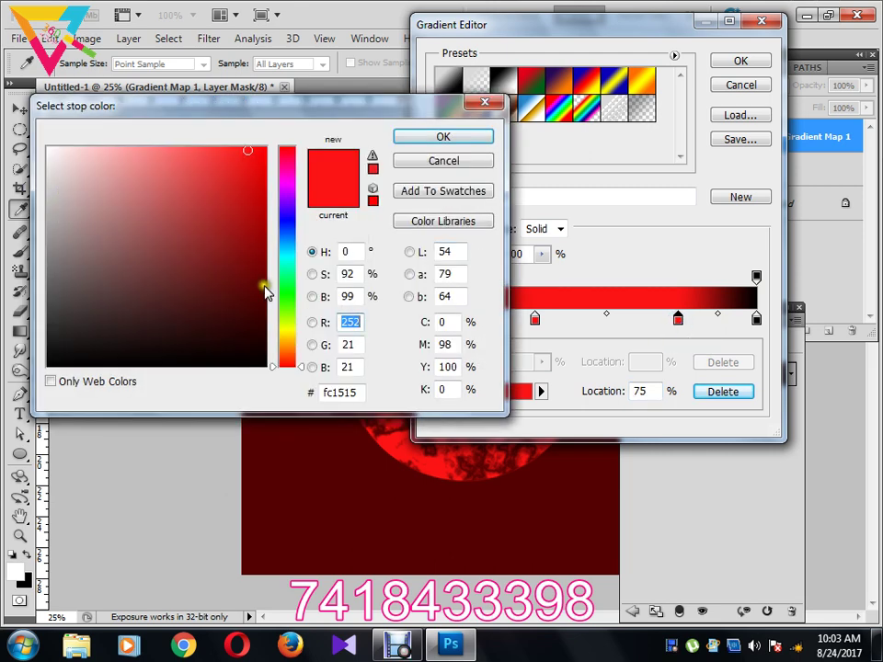
{"action": "left_click", "coordinate": [290, 328]}
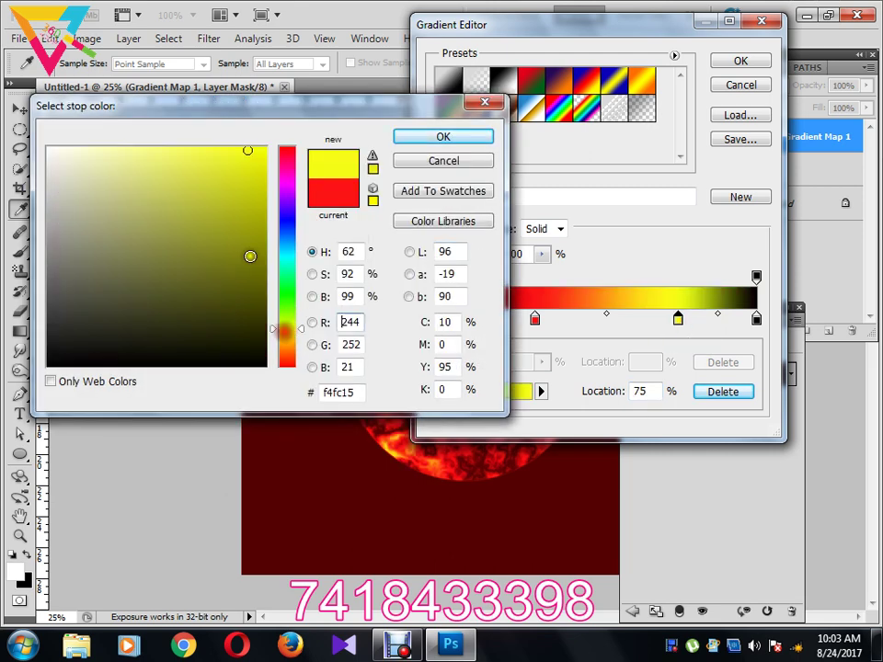
{"action": "left_click", "coordinate": [283, 343]}
{"action": "left_click", "coordinate": [282, 333]}
{"action": "left_click", "coordinate": [283, 340]}
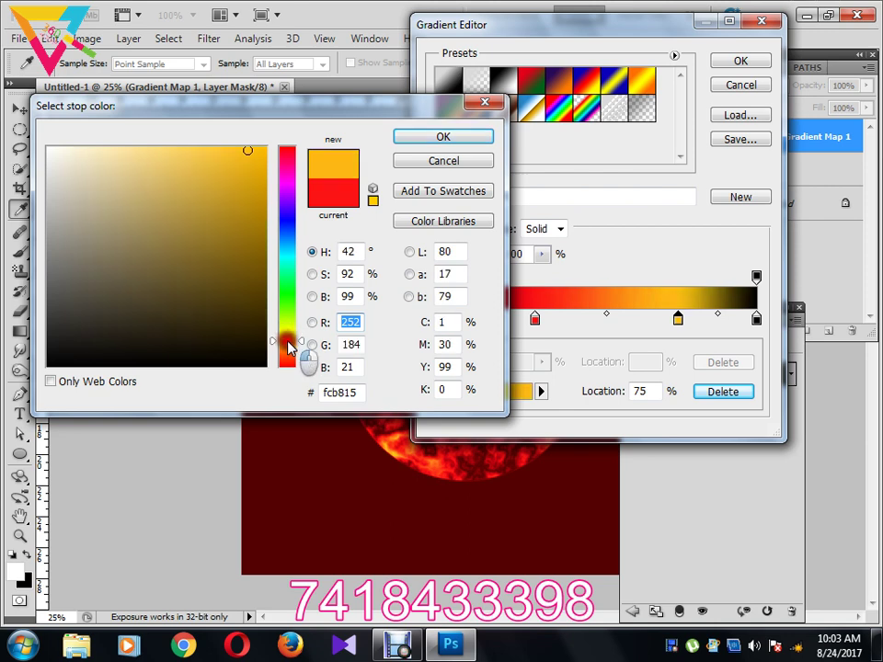
{"action": "mouse_move", "coordinate": [263, 320]}
{"action": "left_mouse_down"}
{"action": "mouse_move", "coordinate": [253, 183]}
{"action": "mouse_move", "coordinate": [262, 143]}
{"action": "left_mouse_up"}
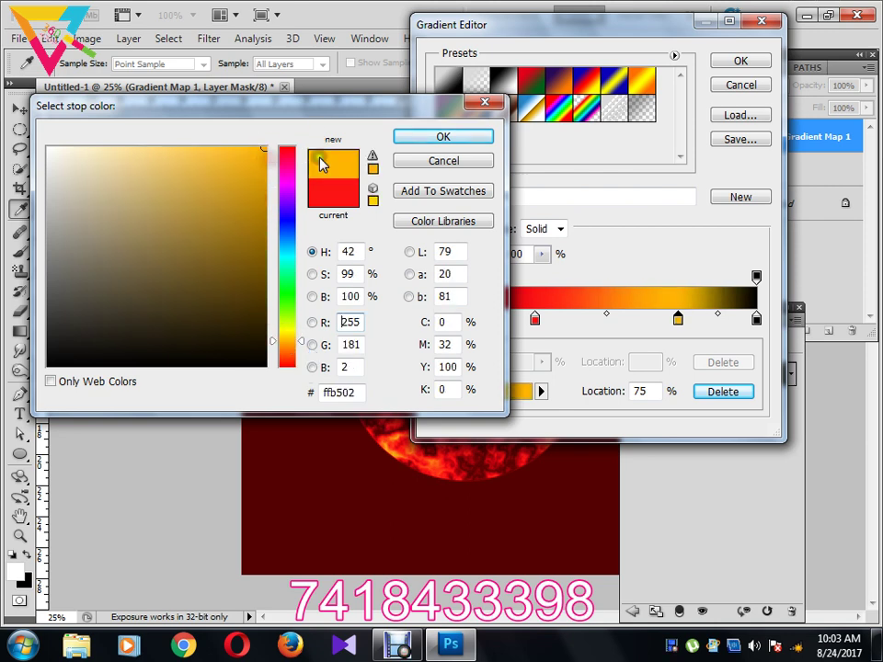
{"action": "left_click_drag", "start_coordinate": [288, 347], "coordinate": [292, 337]}
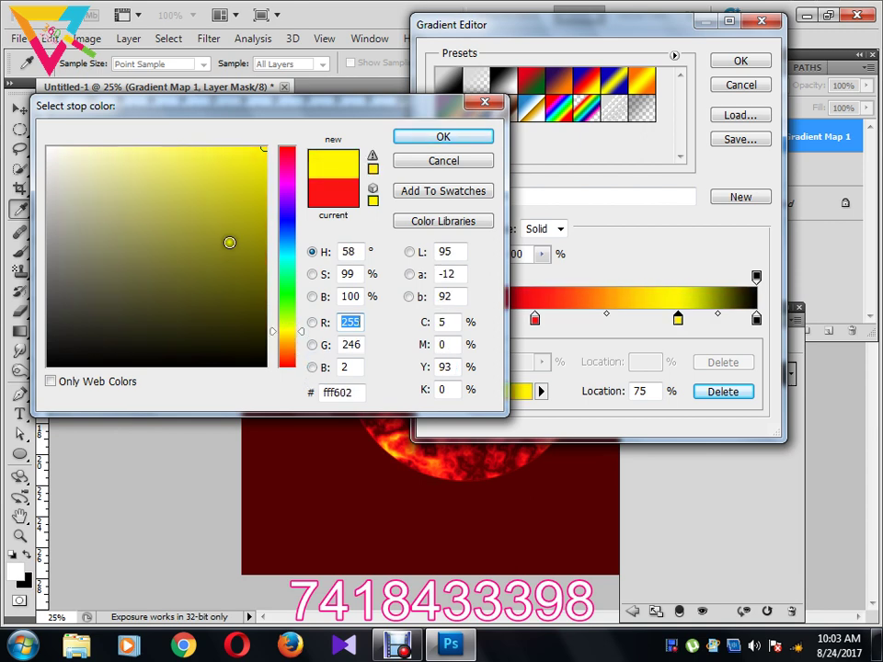
{"action": "left_click_drag", "start_coordinate": [252, 180], "coordinate": [269, 153]}
{"action": "mouse_move", "coordinate": [284, 359]}
{"action": "left_mouse_down"}
{"action": "mouse_move", "coordinate": [289, 335]}
{"action": "mouse_move", "coordinate": [293, 351]}
{"action": "mouse_move", "coordinate": [289, 318]}
{"action": "mouse_move", "coordinate": [289, 338]}
{"action": "left_mouse_up"}
{"action": "left_click", "coordinate": [253, 216]}
{"action": "left_click_drag", "start_coordinate": [168, 203], "coordinate": [206, 170]}
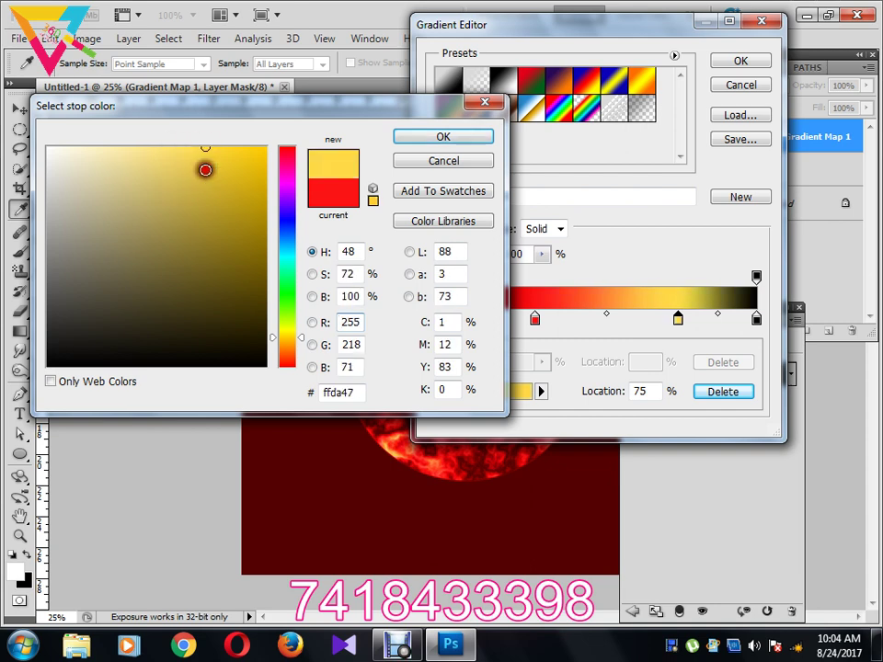
{"action": "left_click", "coordinate": [286, 342]}
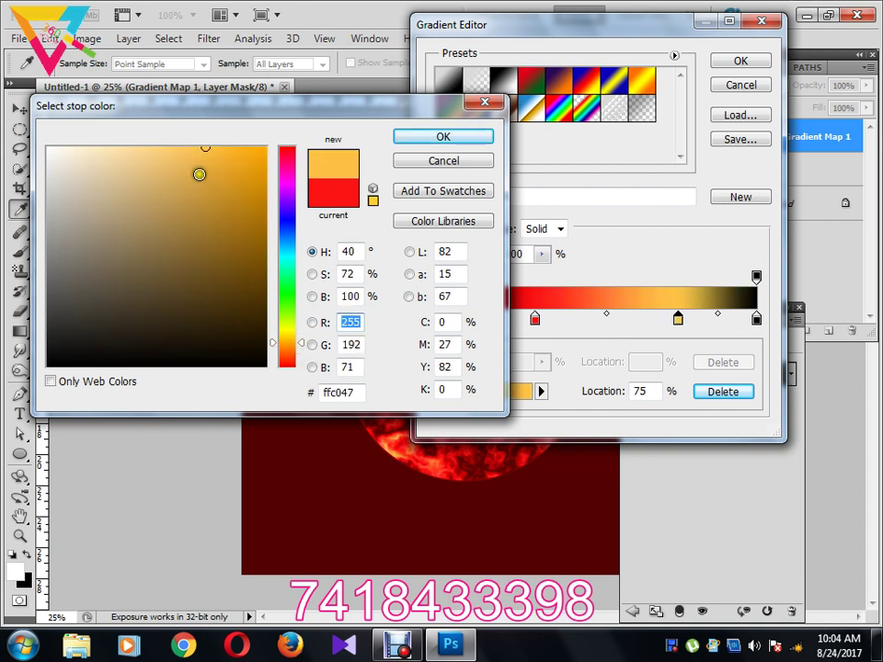
{"action": "left_click_drag", "start_coordinate": [199, 174], "coordinate": [232, 150]}
{"action": "left_click", "coordinate": [465, 138]}
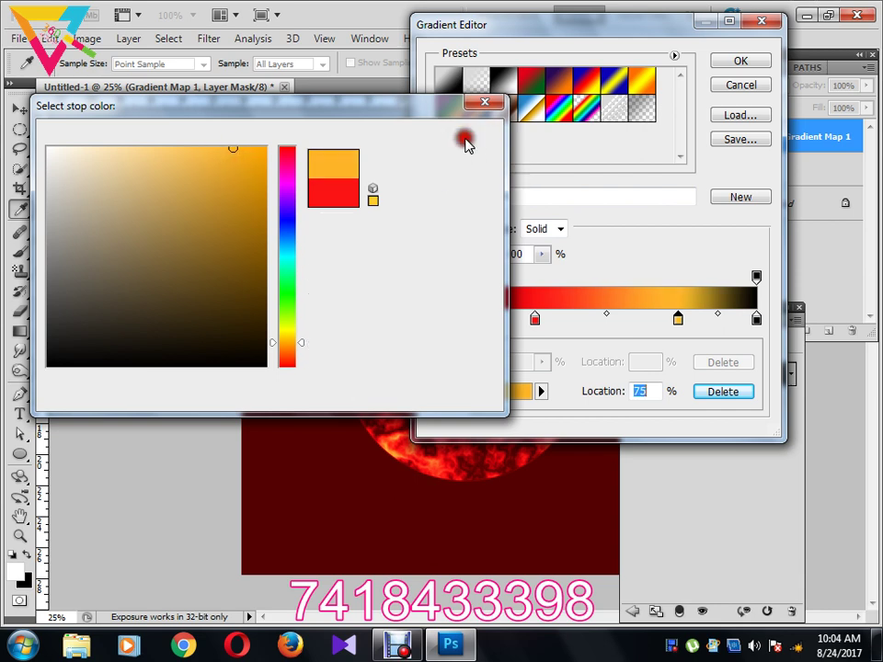
{"action": "left_click", "coordinate": [756, 318]}
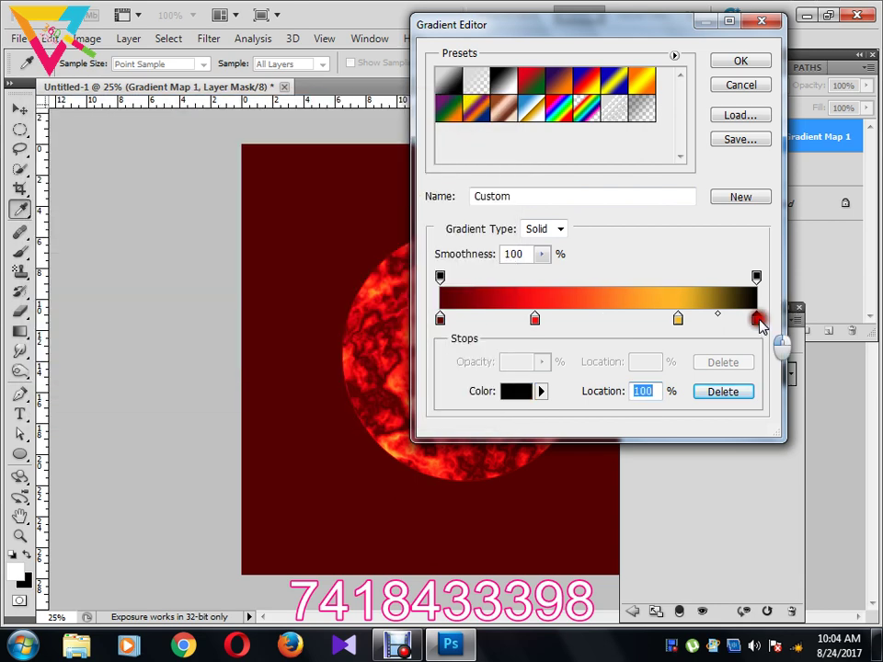
Step: Make the gradient's end stop white at 80% location and apply the brighter gradient map
{"action": "double_click", "coordinate": [756, 318]}
{"action": "left_click_drag", "start_coordinate": [59, 183], "coordinate": [48, 147]}
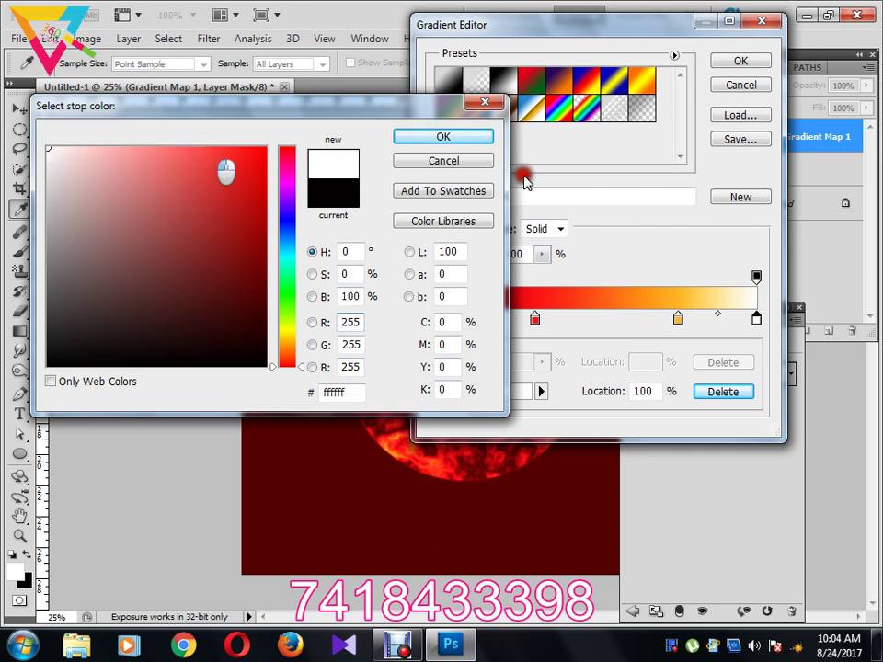
{"action": "left_click", "coordinate": [465, 136]}
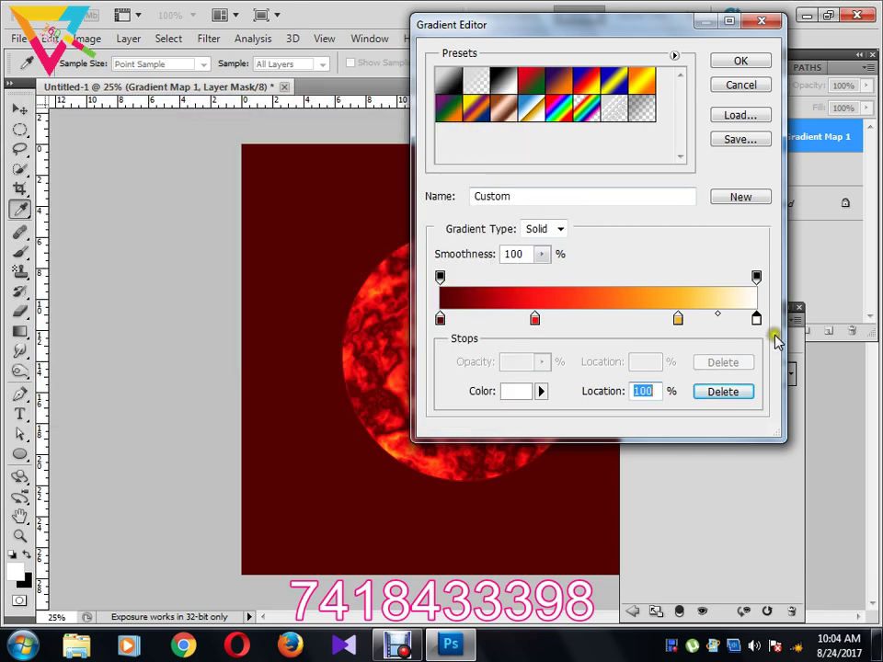
{"action": "left_click", "coordinate": [756, 318]}
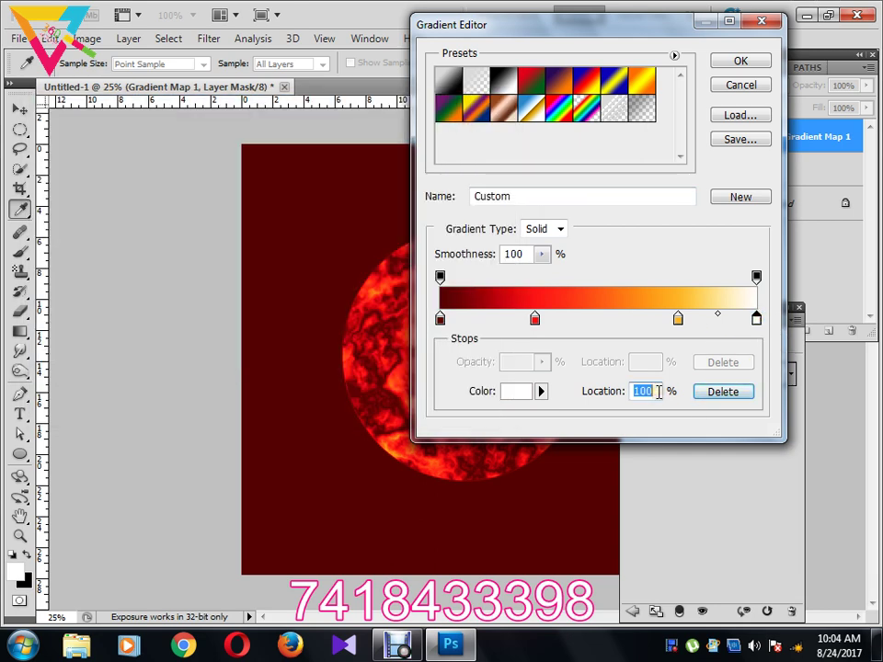
{"action": "type", "text": "80"}
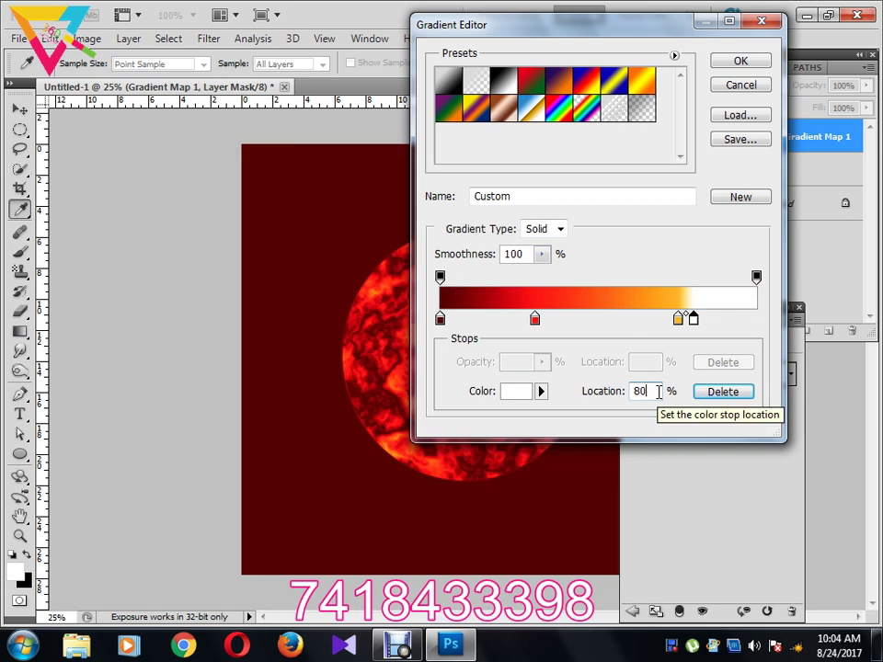
{"action": "left_click", "coordinate": [734, 64]}
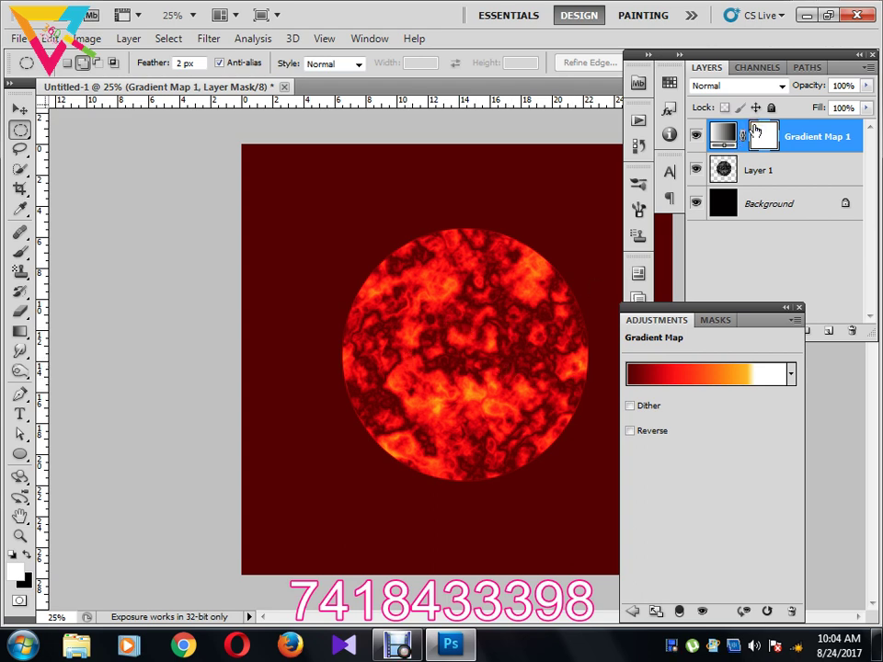
{"action": "key", "text": "Delete"}
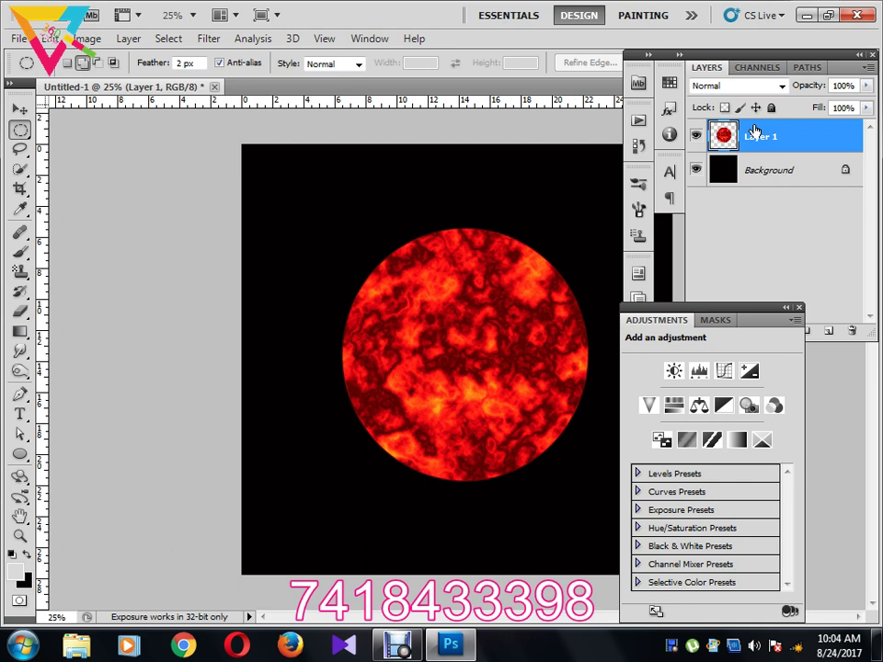
{"action": "key", "text": "ctrl+z"}
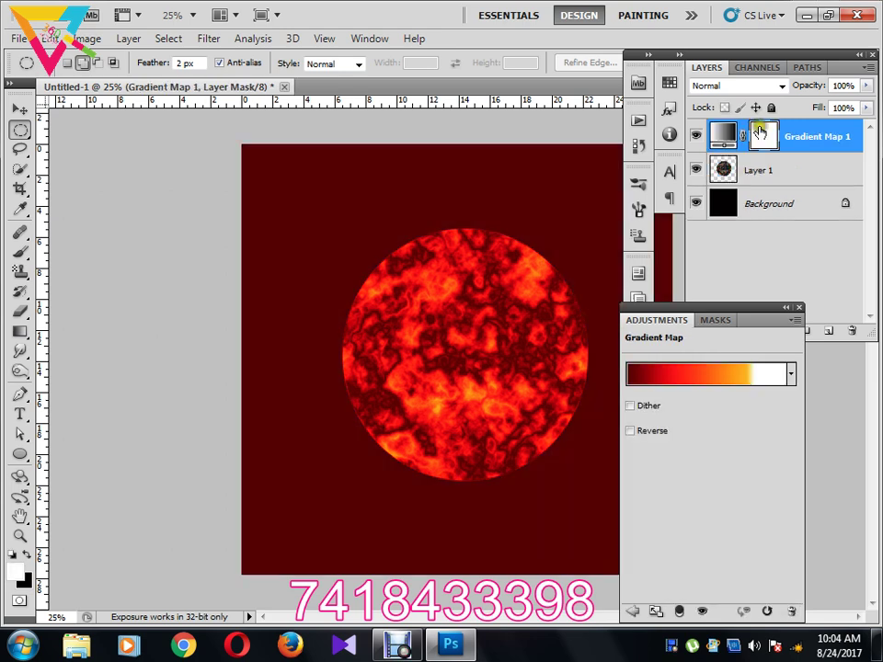
{"action": "left_click", "coordinate": [717, 377]}
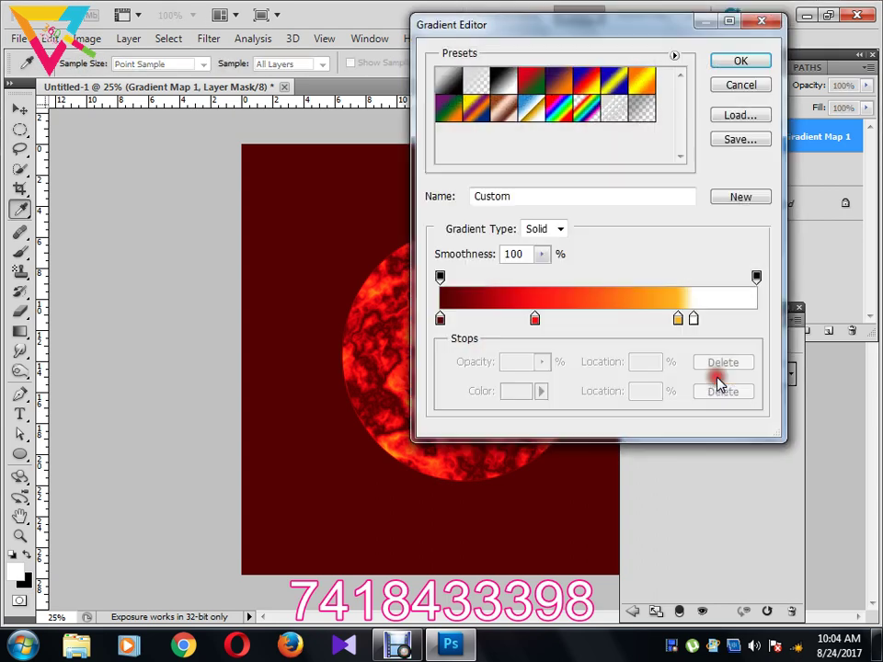
{"action": "double_click", "coordinate": [676, 319]}
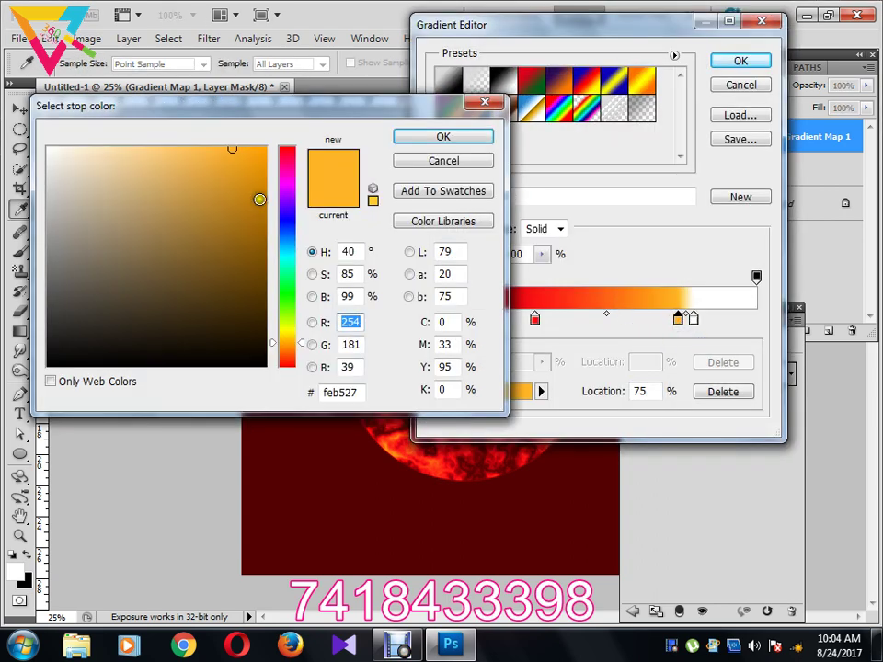
{"action": "left_click", "coordinate": [249, 160]}
{"action": "mouse_move", "coordinate": [263, 175]}
{"action": "left_mouse_down"}
{"action": "mouse_move", "coordinate": [252, 155]}
{"action": "mouse_move", "coordinate": [234, 156]}
{"action": "left_mouse_up"}
{"action": "left_click", "coordinate": [287, 334]}
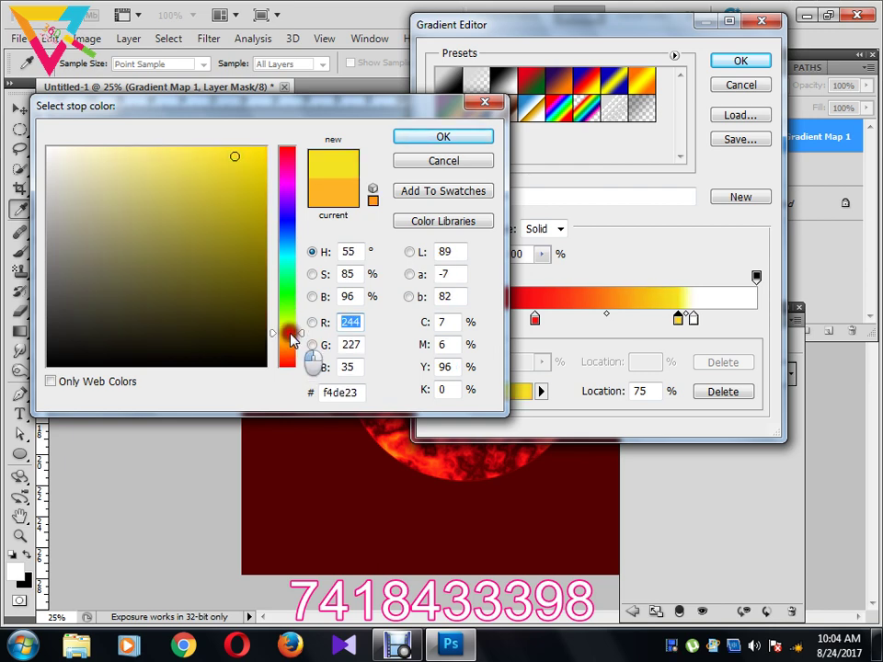
{"action": "left_click_drag", "start_coordinate": [290, 342], "coordinate": [287, 348]}
{"action": "mouse_move", "coordinate": [592, 25]}
{"action": "left_mouse_down"}
{"action": "mouse_move", "coordinate": [699, 39]}
{"action": "mouse_move", "coordinate": [635, 24]}
{"action": "mouse_move", "coordinate": [440, 97]}
{"action": "mouse_move", "coordinate": [419, 138]}
{"action": "mouse_move", "coordinate": [494, 39]}
{"action": "mouse_move", "coordinate": [528, 28]}
{"action": "mouse_move", "coordinate": [732, 36]}
{"action": "mouse_move", "coordinate": [702, 15]}
{"action": "mouse_move", "coordinate": [716, 16]}
{"action": "left_mouse_up"}
{"action": "left_click", "coordinate": [442, 138]}
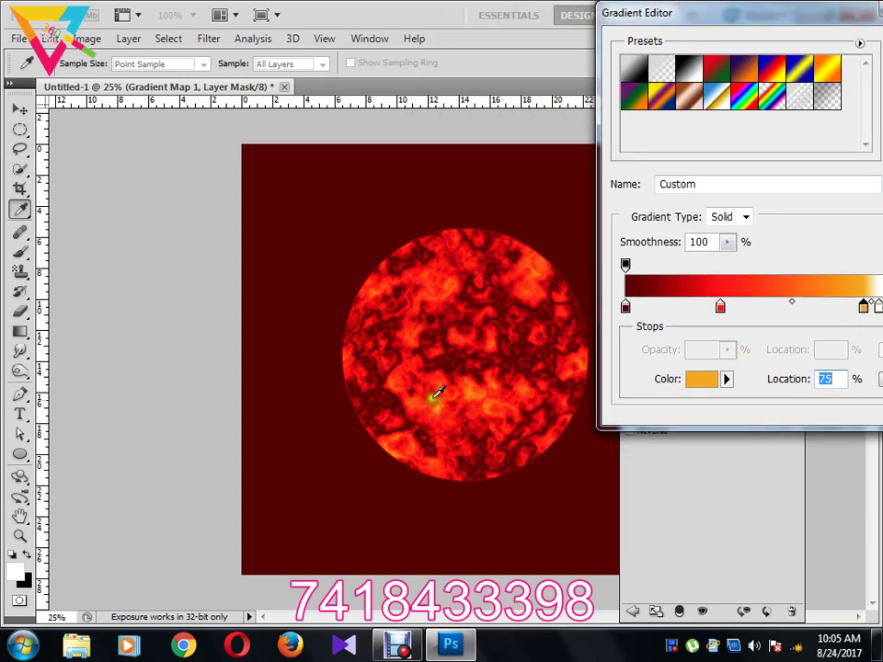
{"action": "left_click_drag", "start_coordinate": [764, 17], "coordinate": [336, 54]}
{"action": "left_click", "coordinate": [480, 88]}
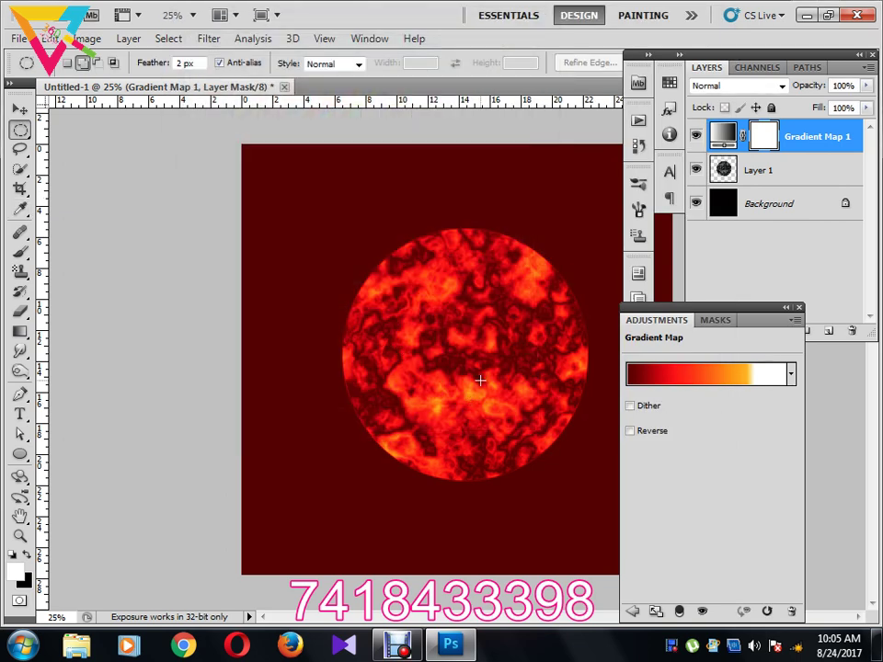
Step: Undo the gradient edits and remove the Gradient Map layer by stepping back through history
{"action": "key", "text": "ctrl+z"}
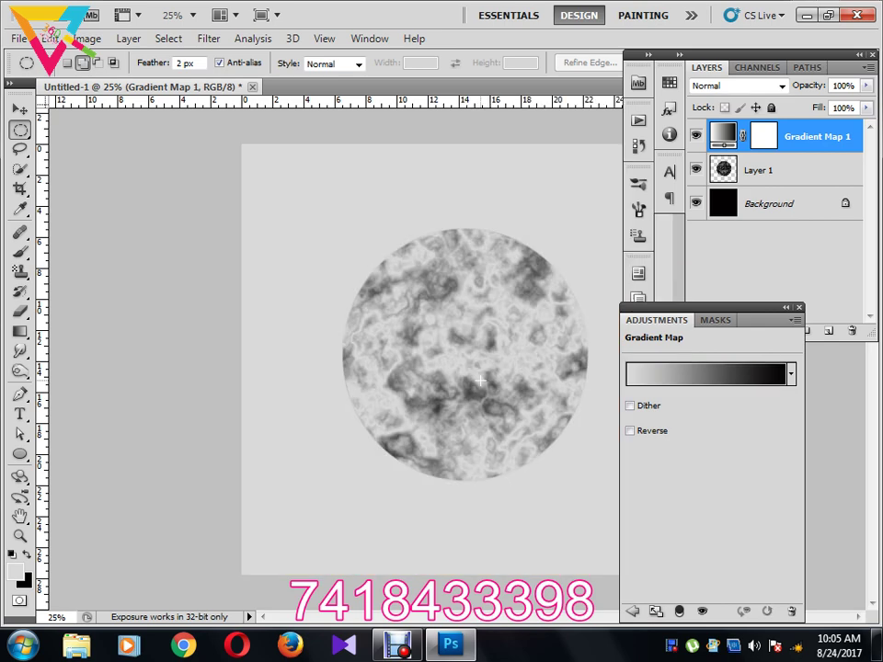
{"action": "key", "text": "ctrl+alt+z"}
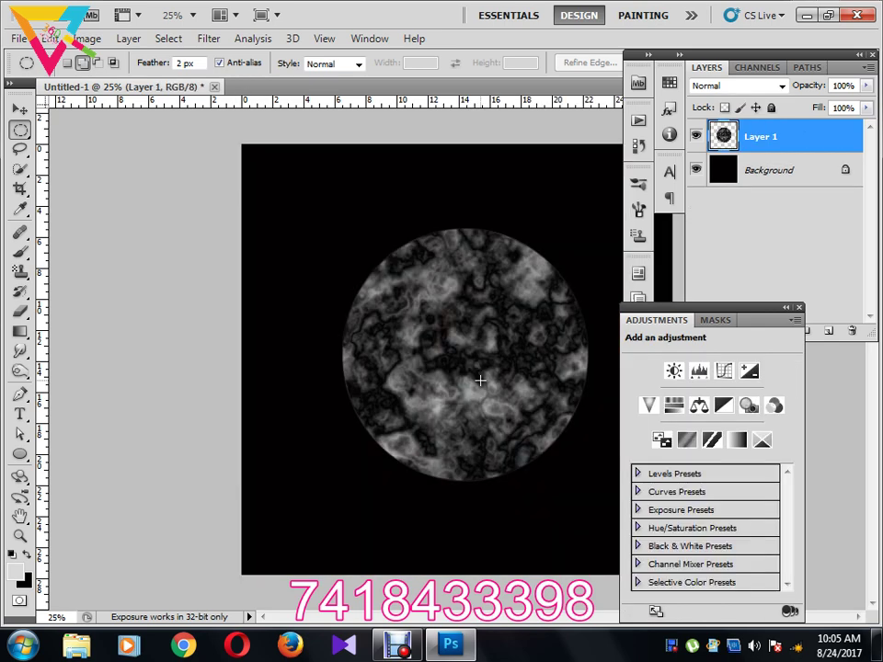
{"action": "key", "text": "ctrl+alt+z"}
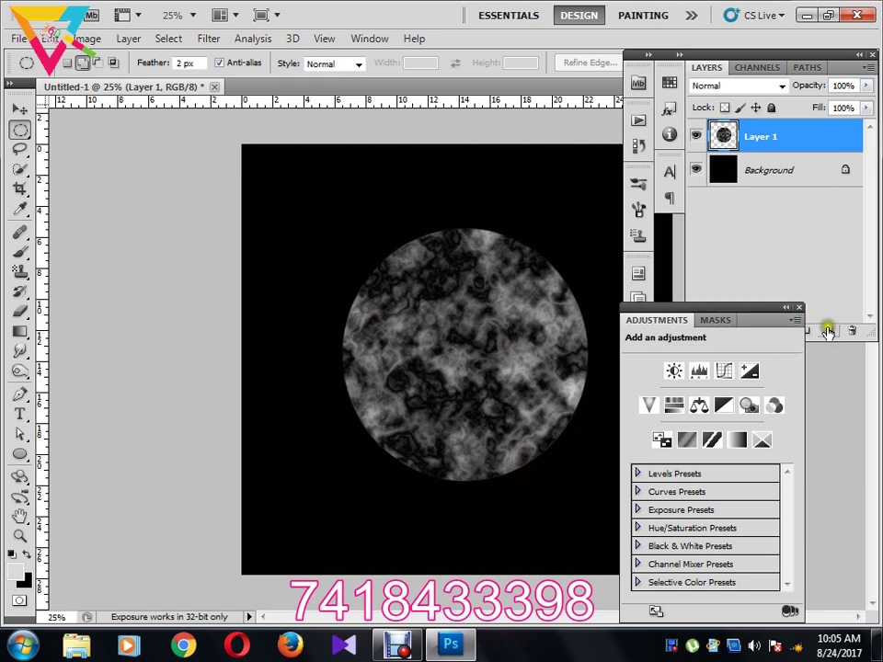
Step: Add a new Gradient Map adjustment layer above Layer 1 and open its Foreground to Background gradient
{"action": "left_click_drag", "start_coordinate": [752, 309], "coordinate": [766, 465]}
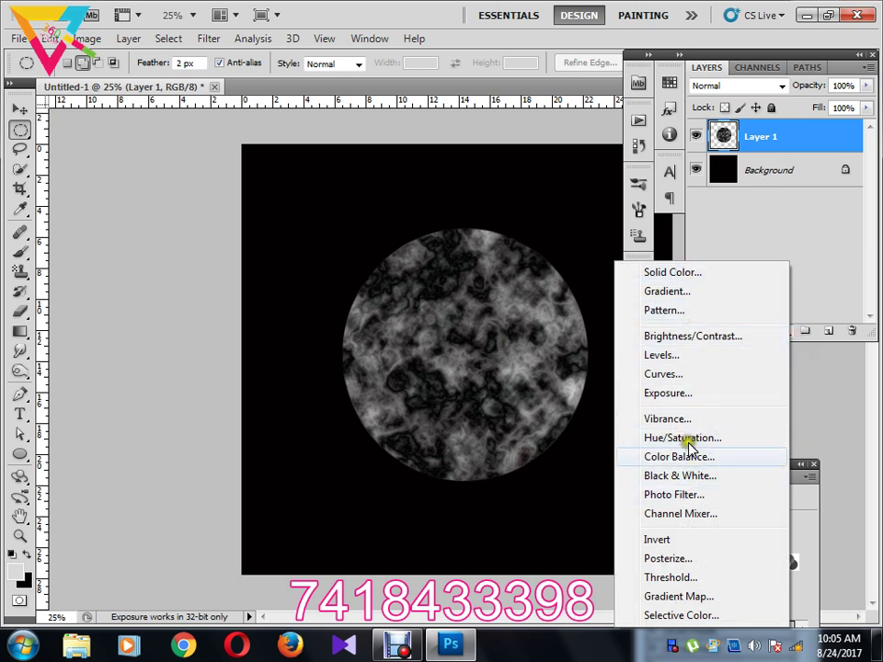
{"action": "left_click", "coordinate": [688, 595]}
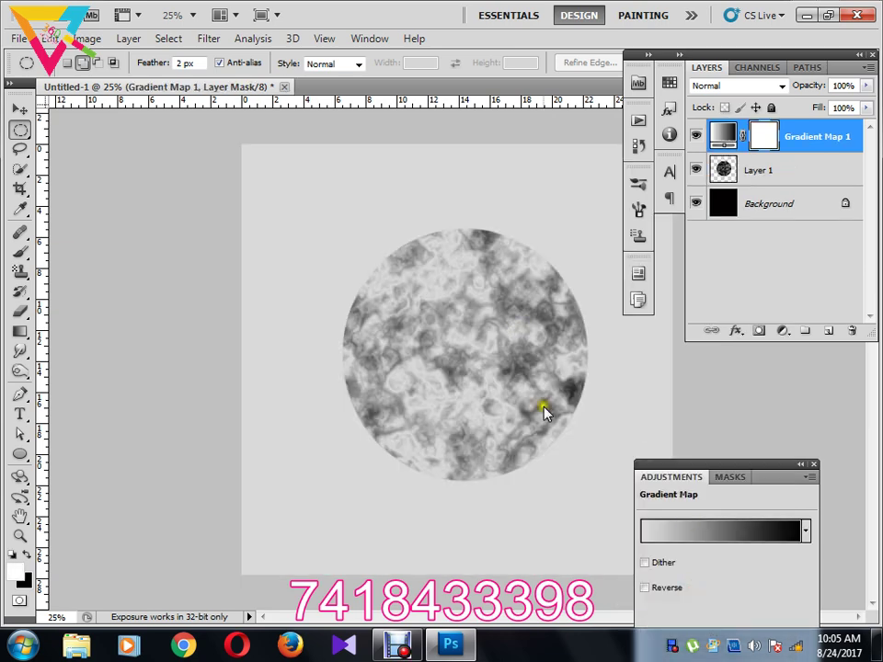
{"action": "left_click", "coordinate": [714, 531]}
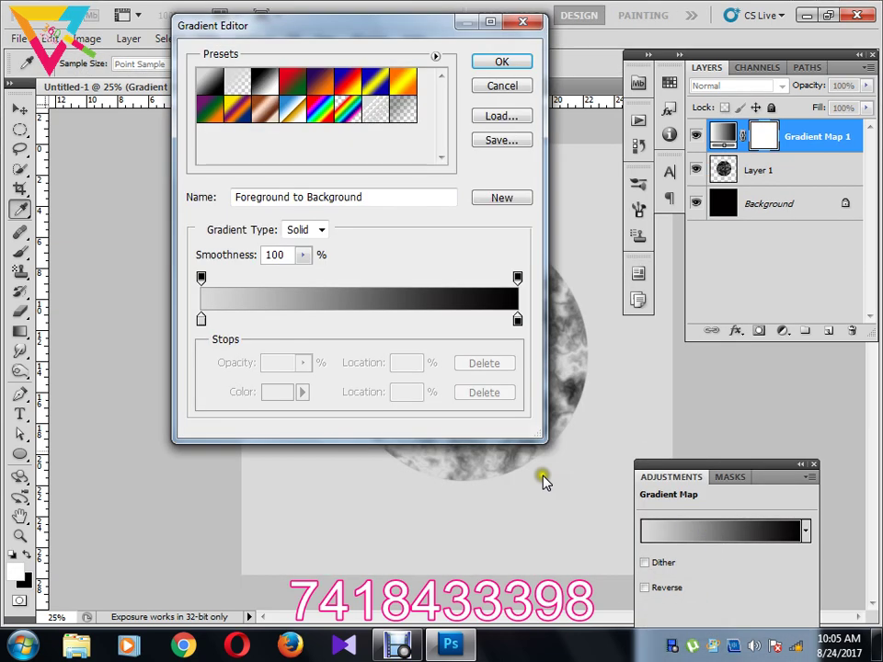
Step: Set the left stop to dark red and add a bright red stop at 30%
{"action": "double_click", "coordinate": [201, 319]}
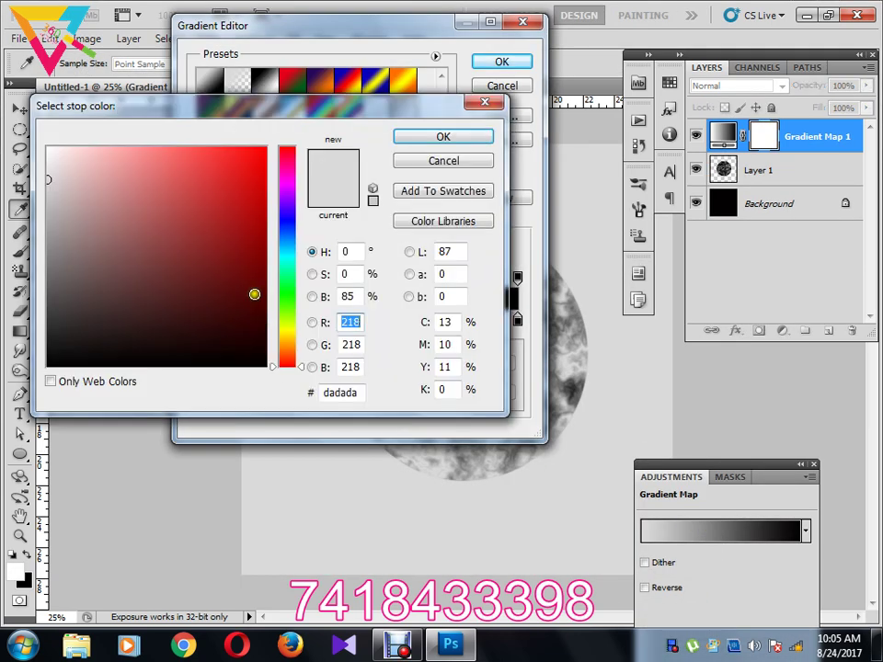
{"action": "left_click", "coordinate": [255, 301]}
{"action": "left_click", "coordinate": [443, 138]}
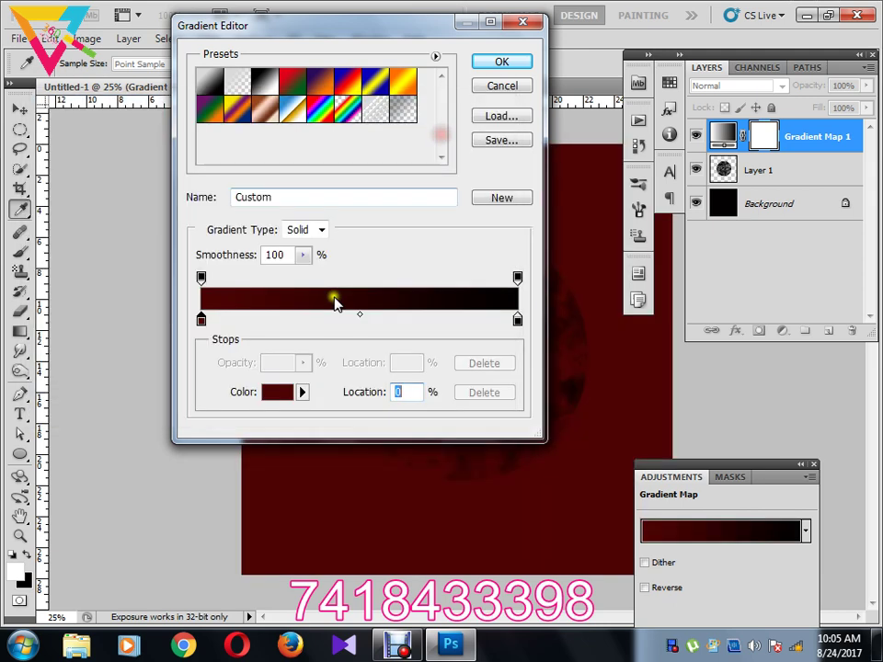
{"action": "left_click", "coordinate": [318, 319]}
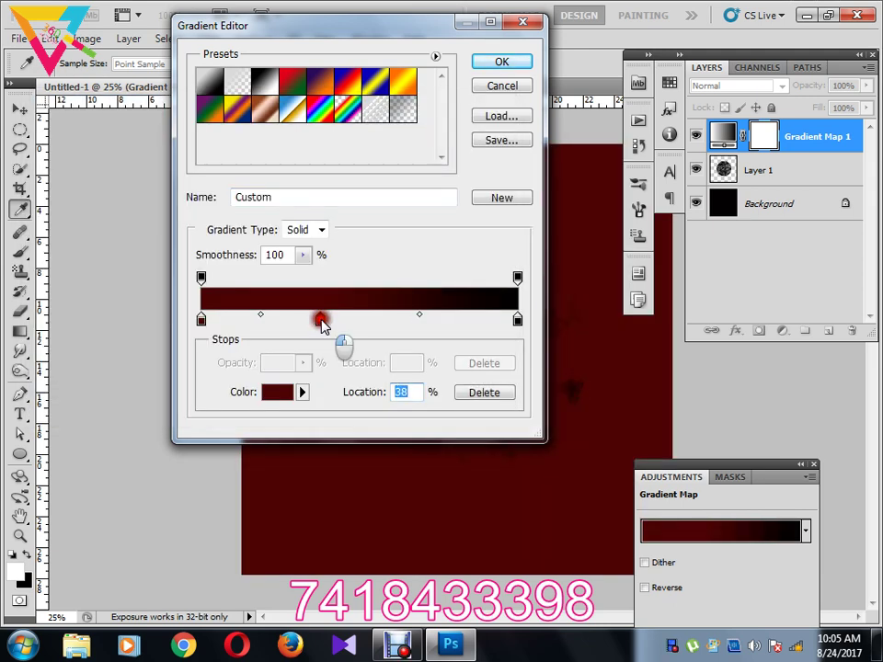
{"action": "double_click", "coordinate": [322, 321]}
{"action": "left_click", "coordinate": [239, 143]}
{"action": "left_click", "coordinate": [230, 147]}
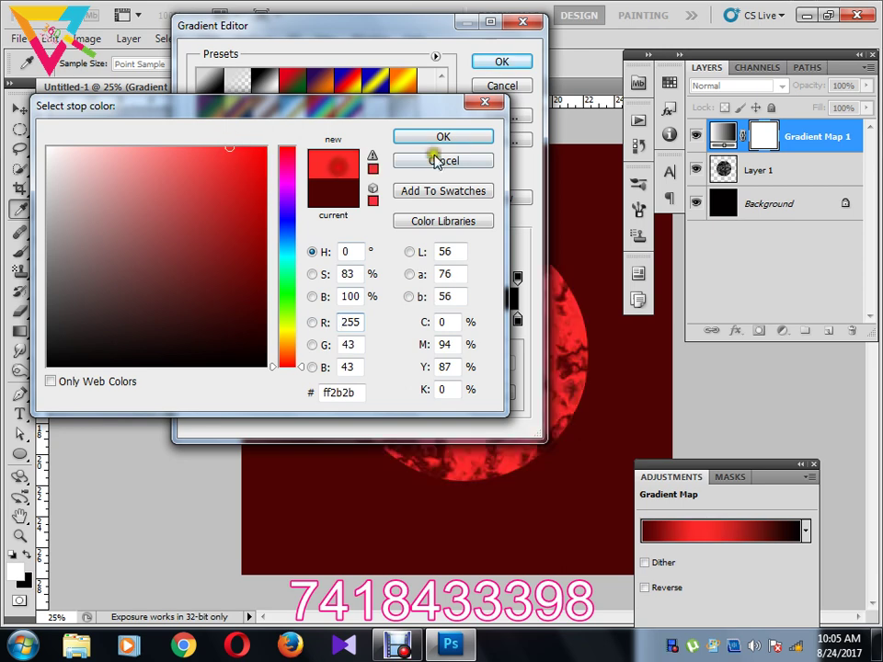
{"action": "left_click", "coordinate": [440, 138]}
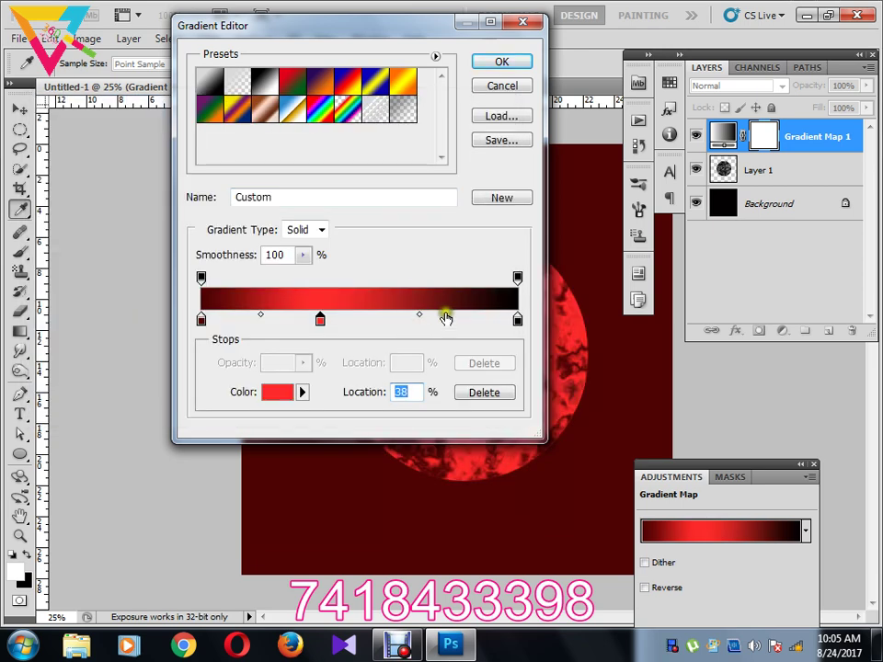
{"action": "type", "text": "30"}
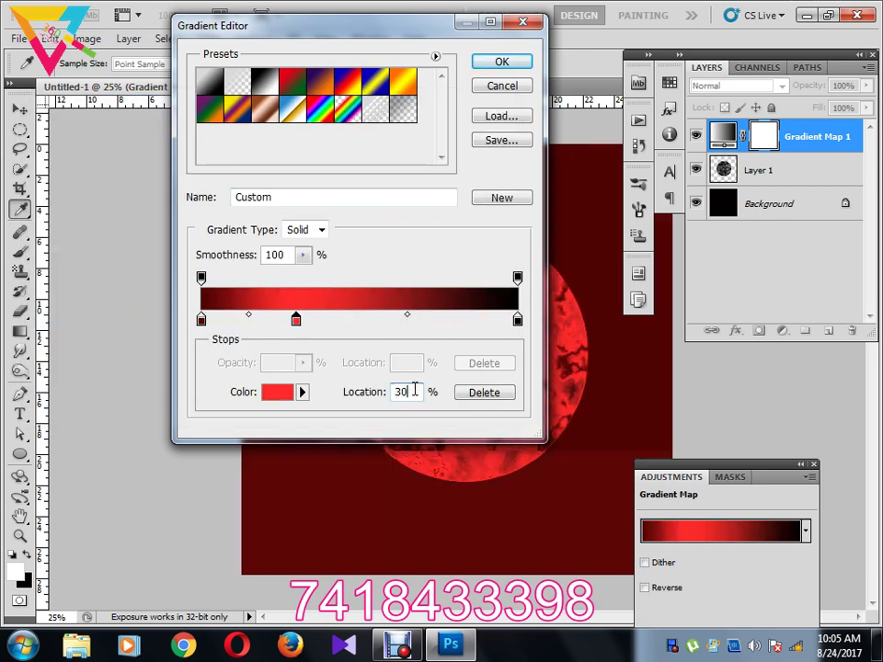
Step: Add another colour stop near 73% and start shifting its colour toward yellow
{"action": "left_click", "coordinate": [432, 318]}
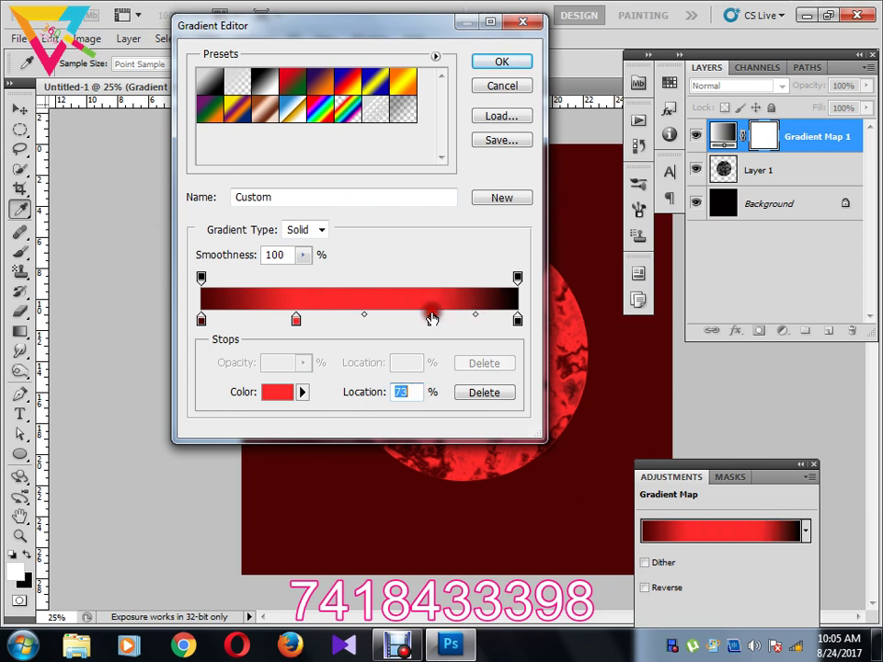
{"action": "double_click", "coordinate": [430, 319]}
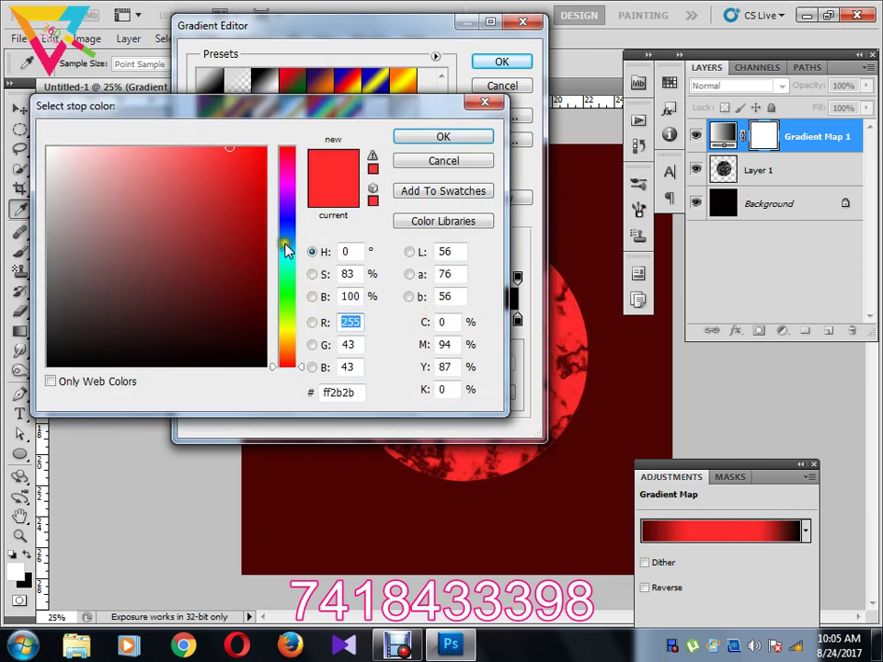
{"action": "left_click_drag", "start_coordinate": [289, 331], "coordinate": [287, 340]}
Step: Make the new middle stop a light orange (febe44)
{"action": "mouse_move", "coordinate": [169, 147]}
{"action": "left_mouse_down"}
{"action": "mouse_move", "coordinate": [161, 148]}
{"action": "mouse_move", "coordinate": [237, 152]}
{"action": "left_mouse_up"}
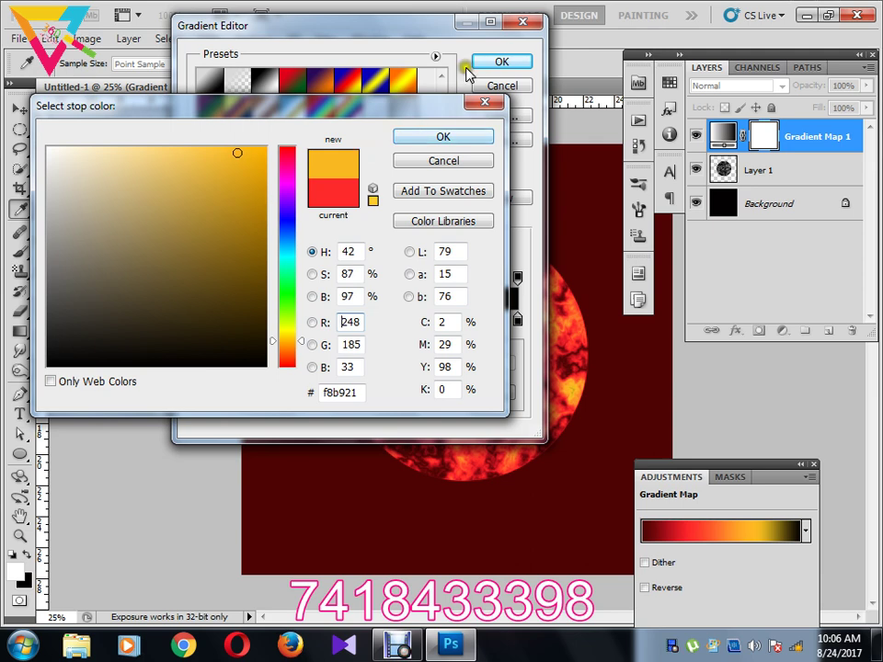
{"action": "left_click_drag", "start_coordinate": [430, 103], "coordinate": [339, 75]}
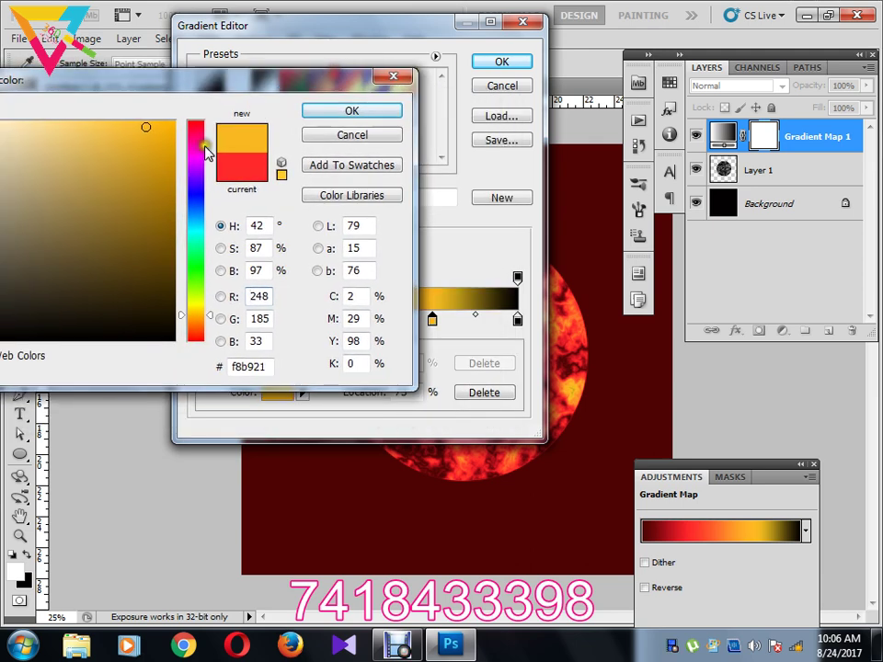
{"action": "left_click", "coordinate": [198, 316]}
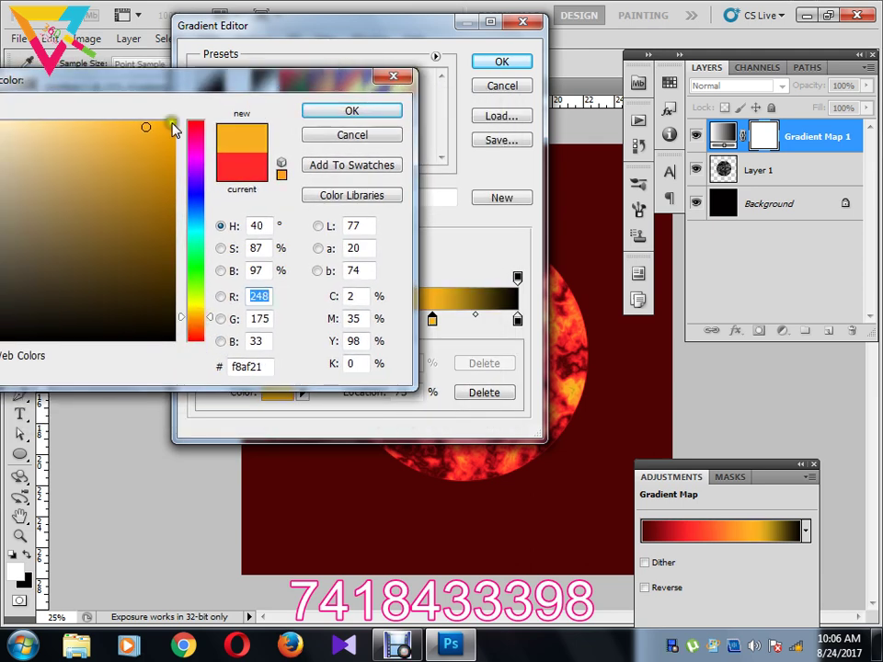
{"action": "left_click", "coordinate": [116, 122]}
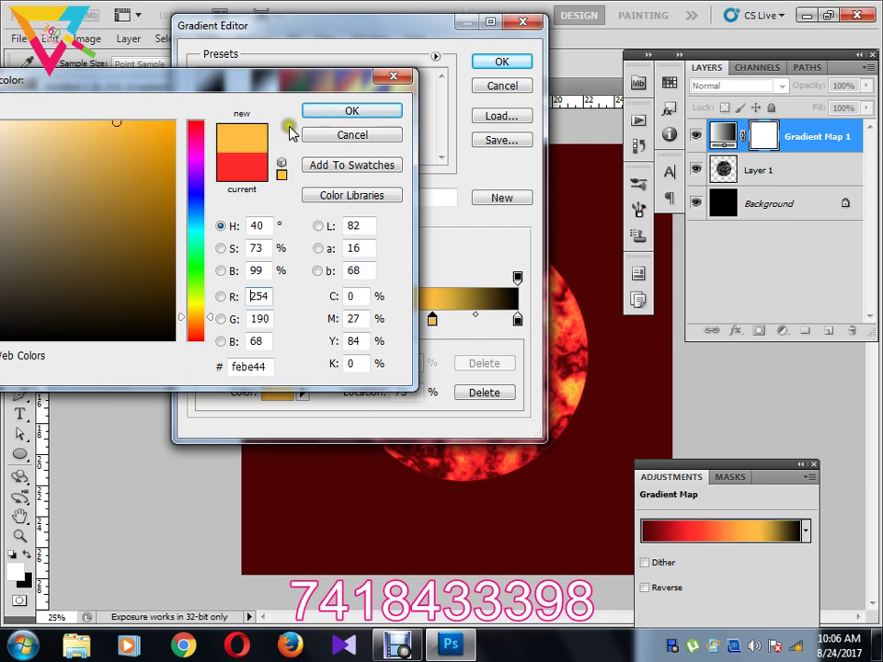
{"action": "left_click", "coordinate": [322, 110]}
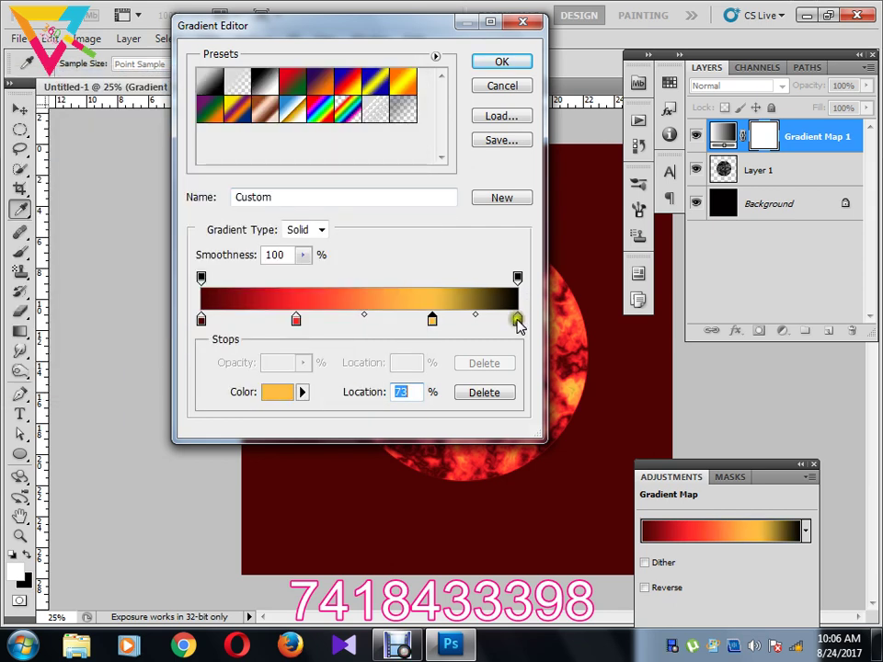
Step: Set the end stop to white at 80% location and apply the gradient map
{"action": "double_click", "coordinate": [517, 319]}
{"action": "left_click_drag", "start_coordinate": [229, 287], "coordinate": [216, 133]}
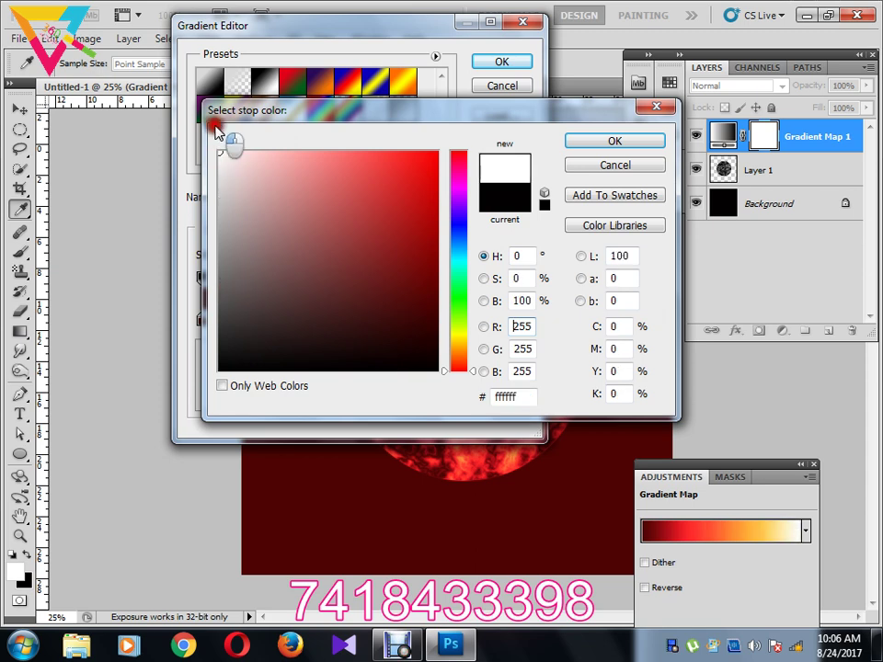
{"action": "left_click", "coordinate": [572, 145]}
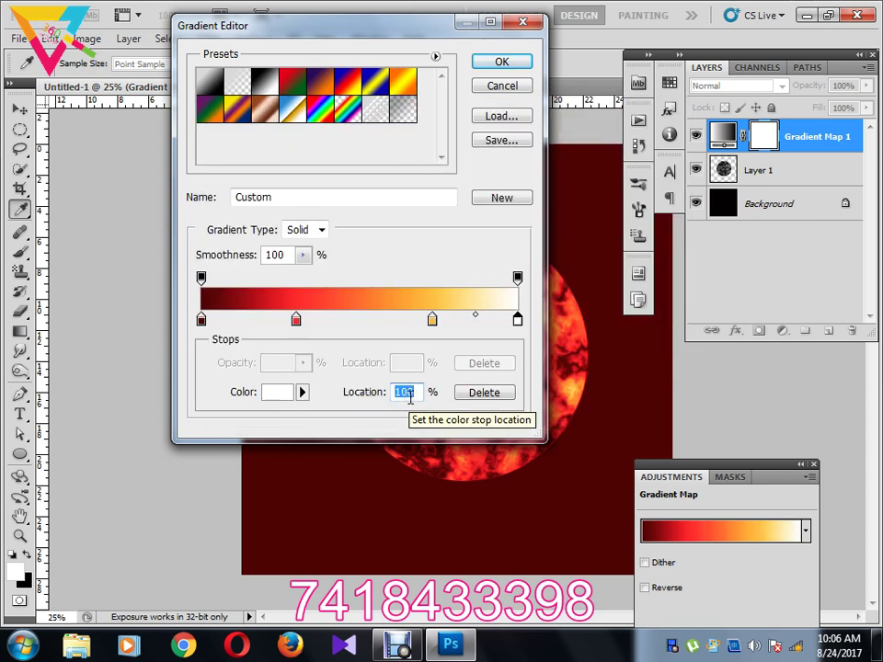
{"action": "type", "text": "80"}
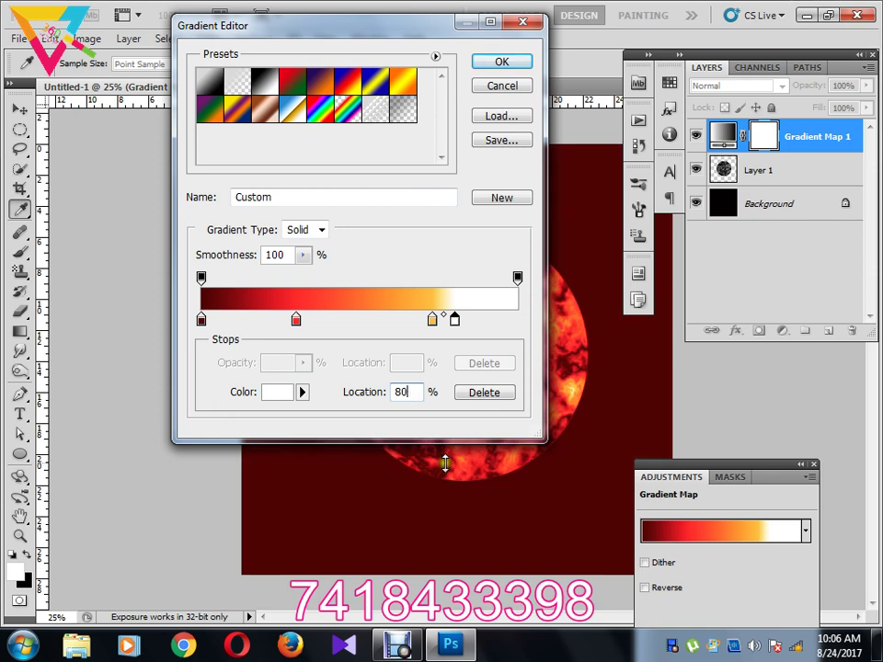
{"action": "left_click", "coordinate": [487, 64]}
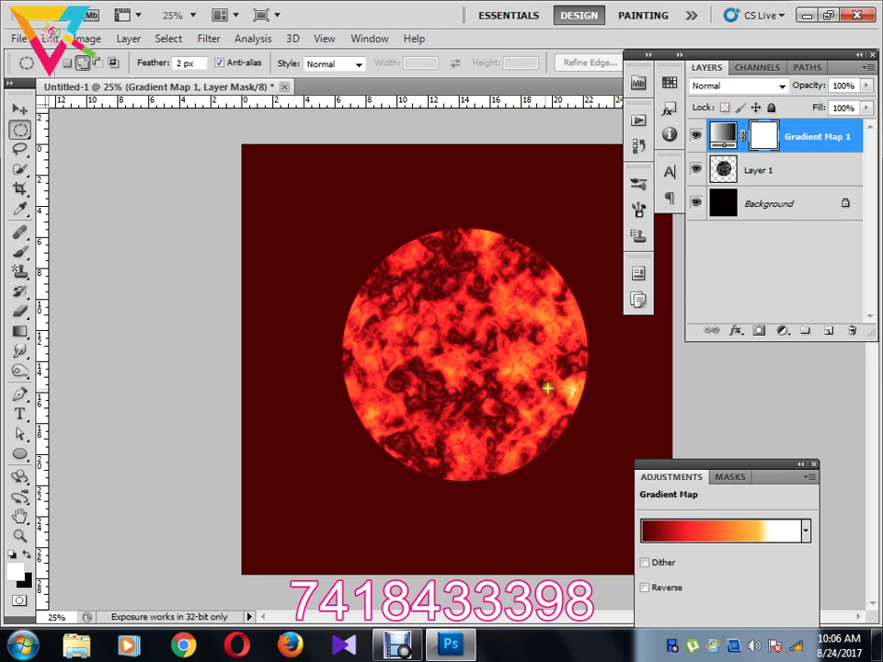
Step: Move the orange gradient stop to 65%, then merge Gradient Map 1 into Layer 1
{"action": "left_click", "coordinate": [744, 538]}
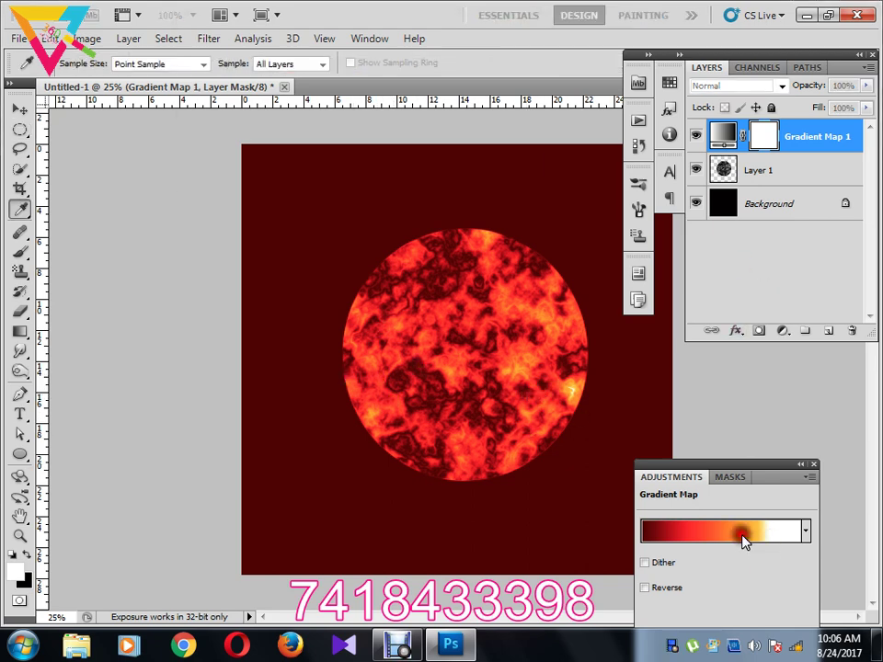
{"action": "left_click", "coordinate": [432, 319]}
{"action": "left_click", "coordinate": [404, 391]}
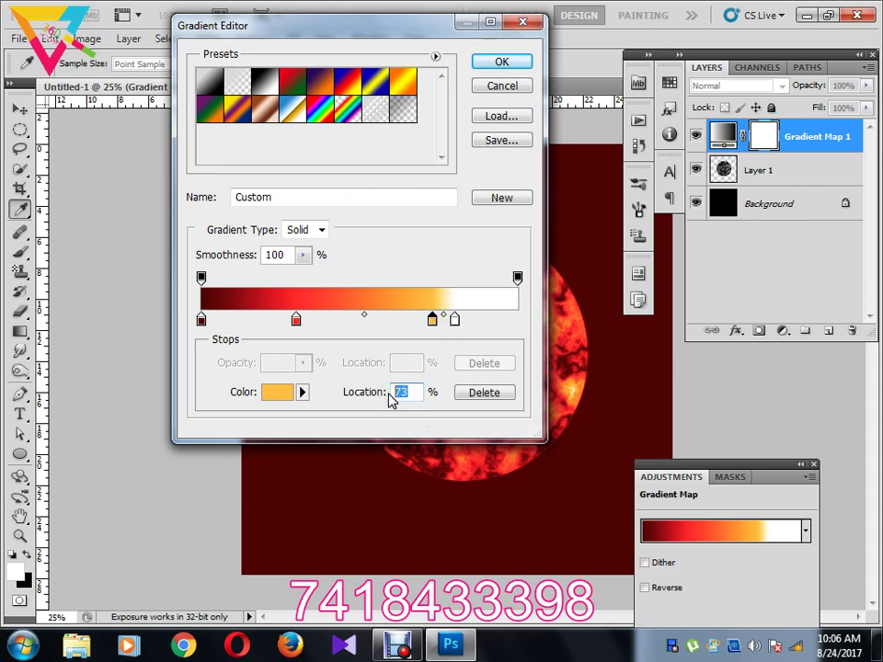
{"action": "type", "text": "65"}
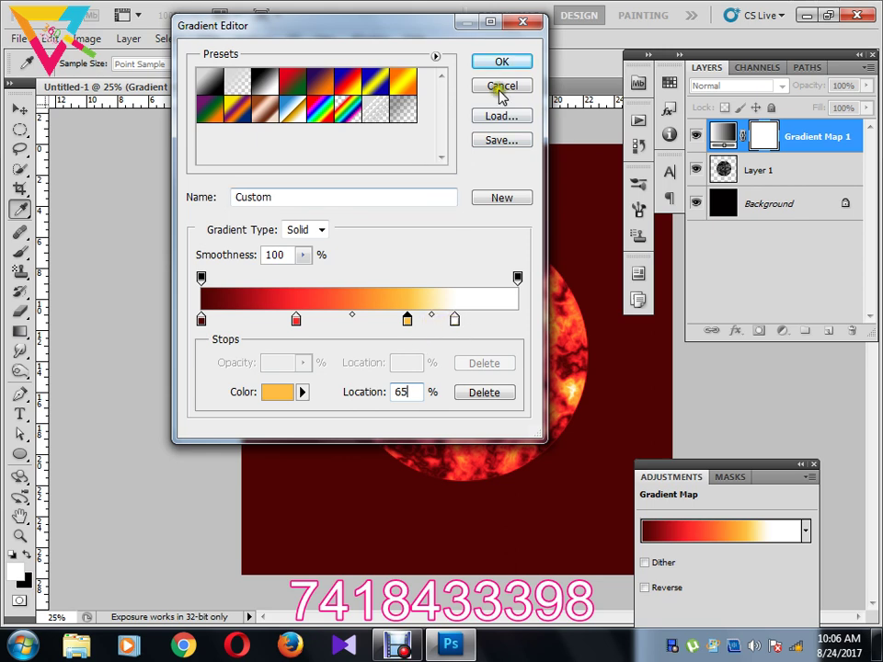
{"action": "left_click", "coordinate": [504, 62]}
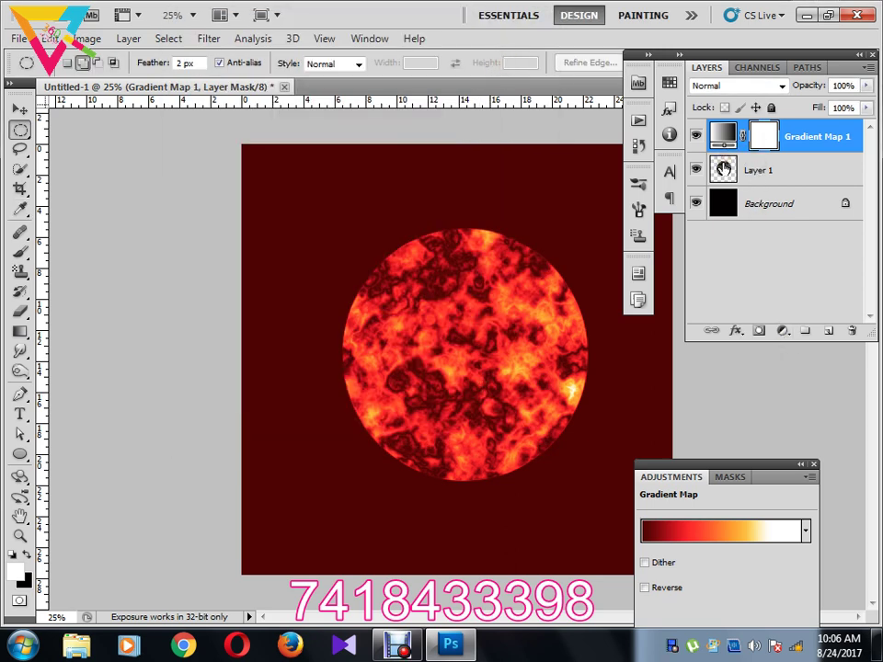
{"action": "key", "text": "ctrl+z"}
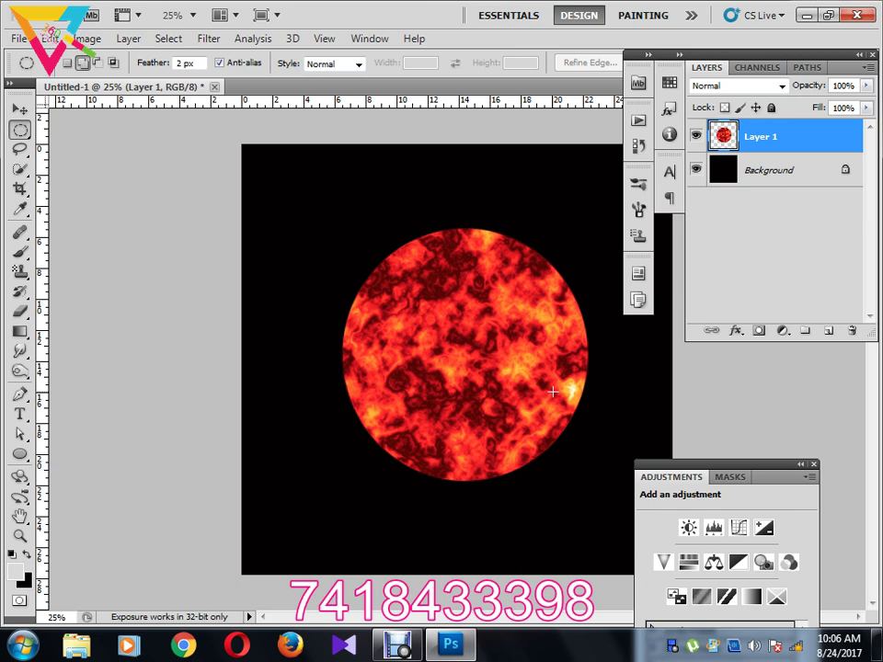
Step: Open the Distort > Spherize filter for the lava sphere, with Amount 100% and Normal mode
{"action": "left_click", "coordinate": [213, 40]}
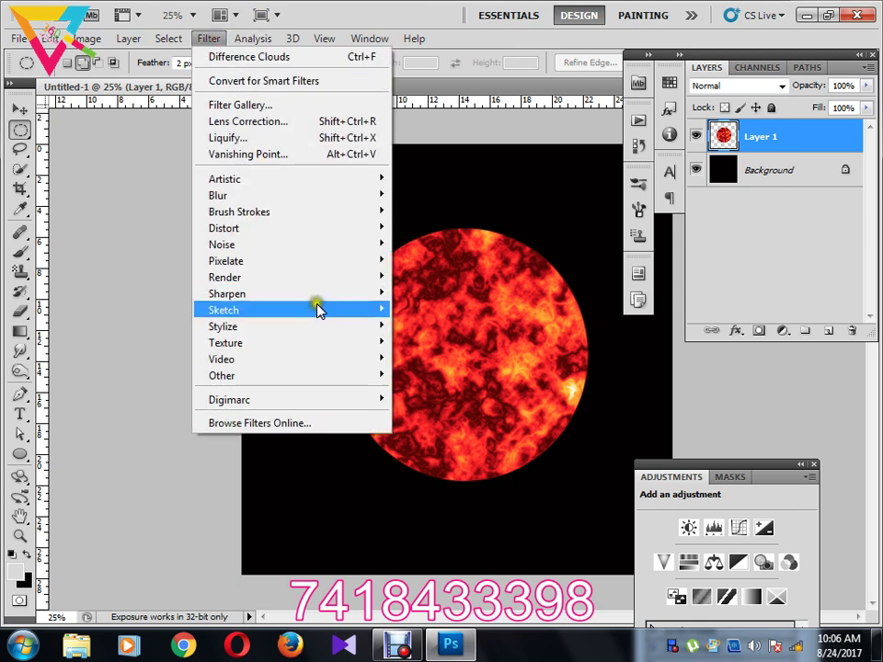
{"action": "mouse_move", "coordinate": [320, 329]}
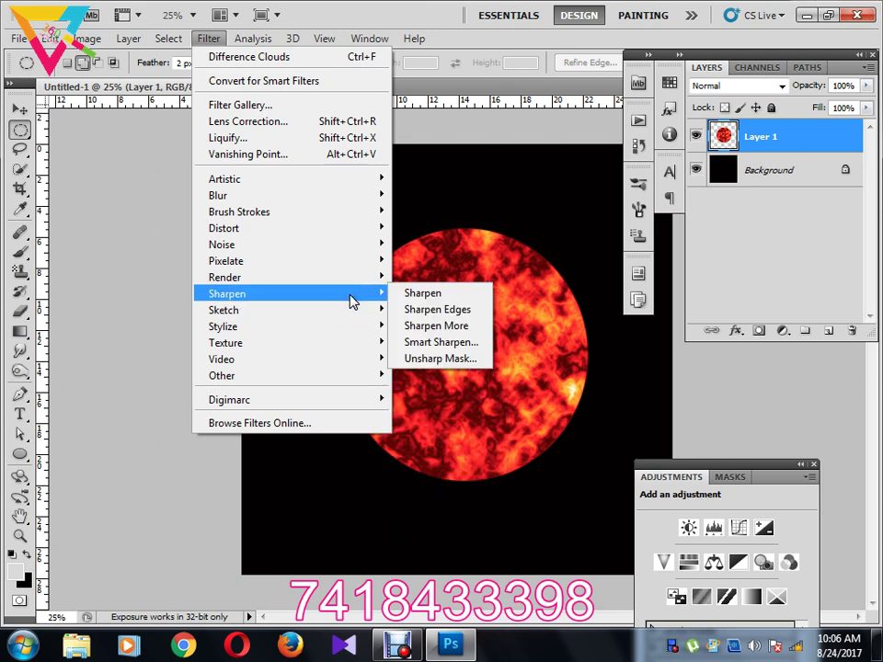
{"action": "mouse_move", "coordinate": [350, 326]}
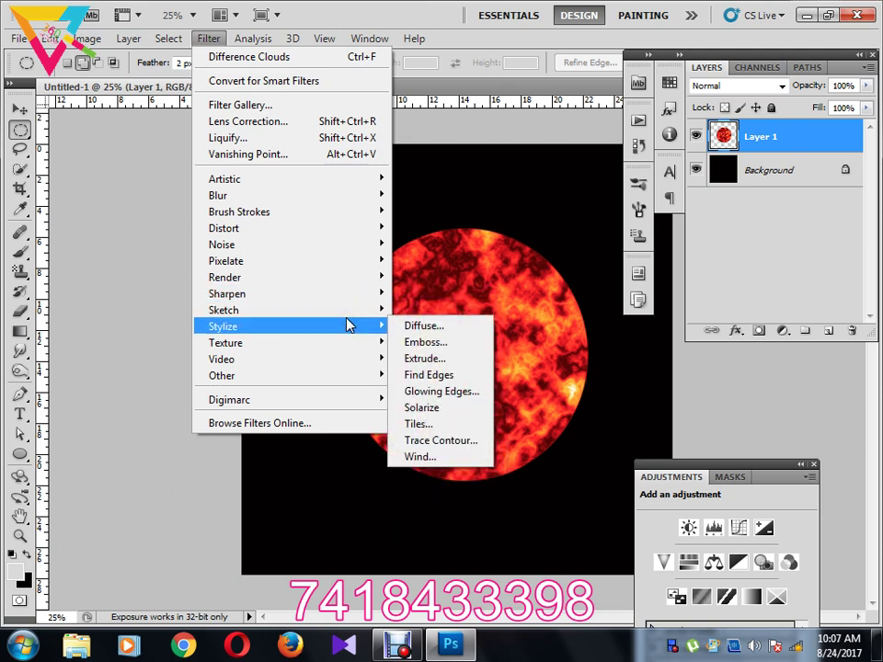
{"action": "left_click", "coordinate": [349, 330]}
{"action": "left_click", "coordinate": [349, 343]}
{"action": "left_click", "coordinate": [349, 334]}
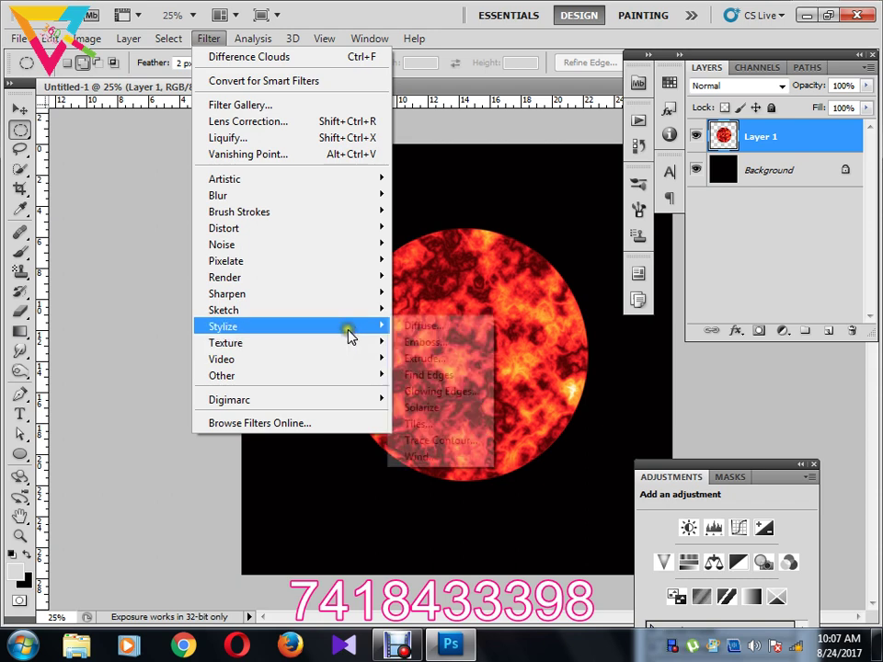
{"action": "left_click", "coordinate": [354, 319]}
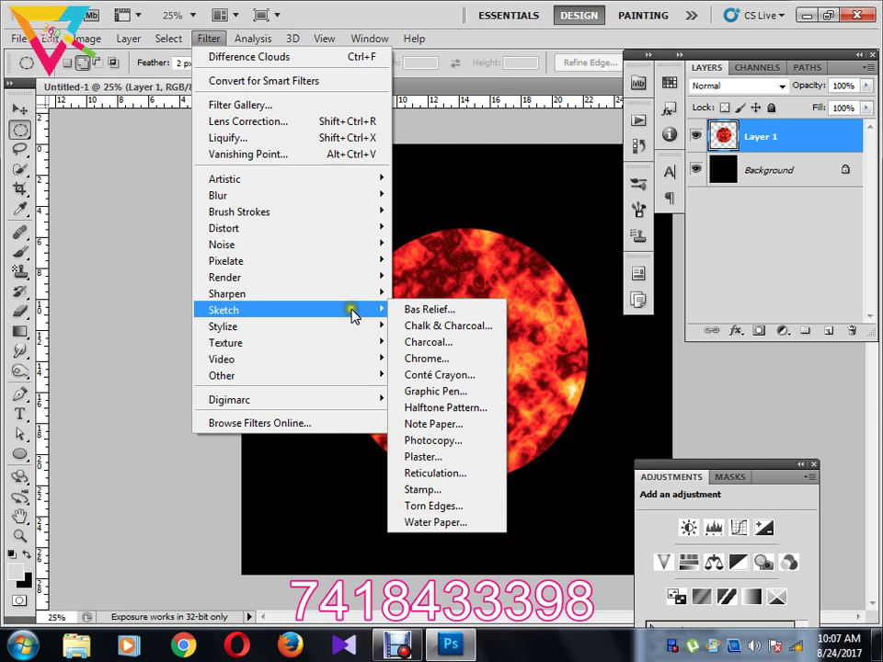
{"action": "left_click", "coordinate": [352, 279]}
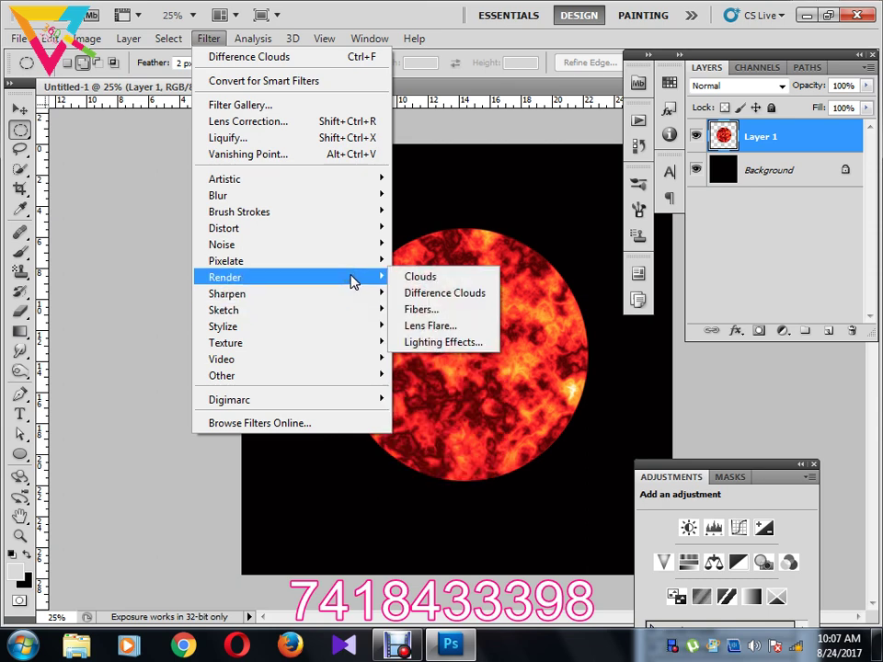
{"action": "left_click", "coordinate": [338, 230]}
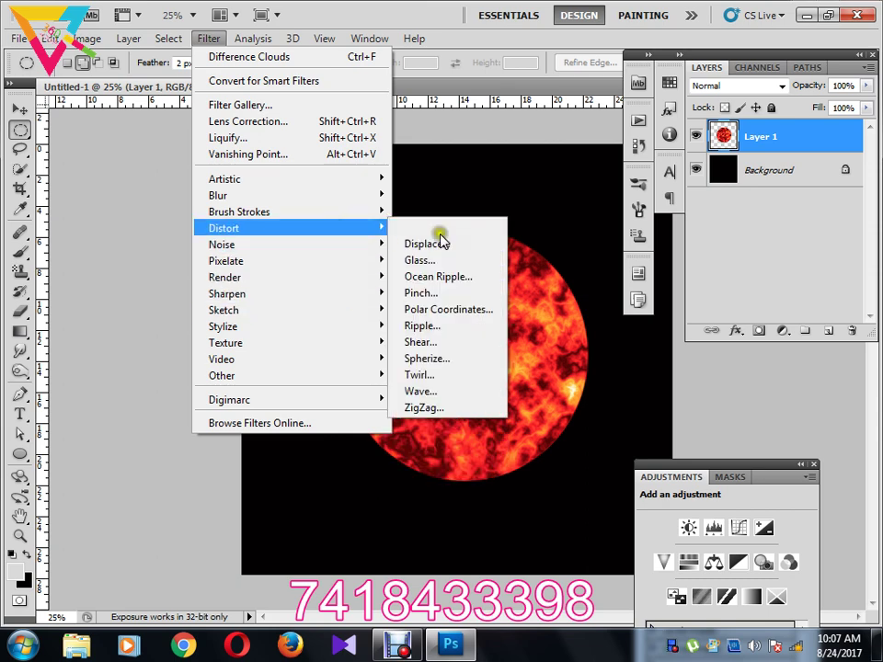
{"action": "left_click", "coordinate": [443, 364]}
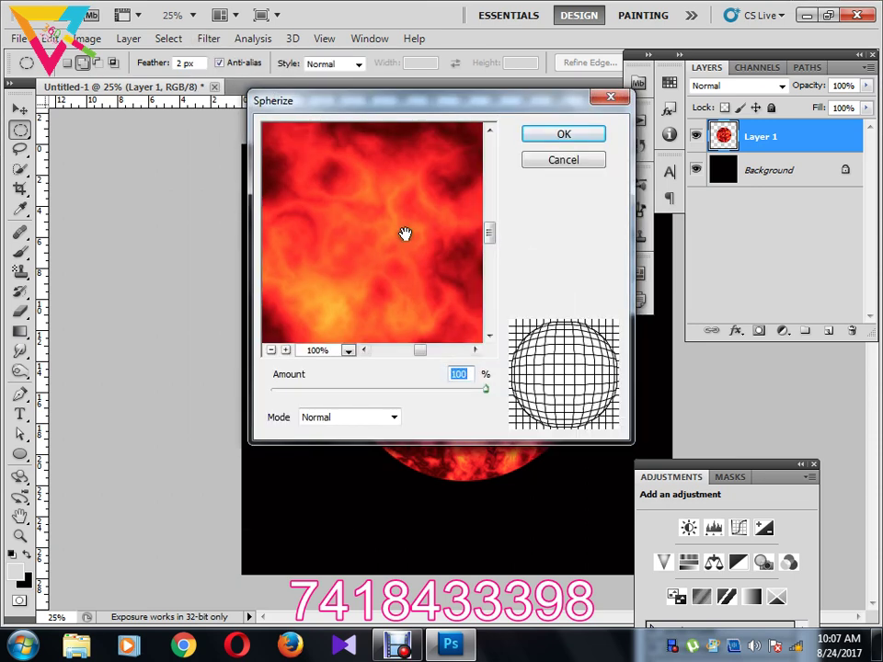
Step: Apply Spherize at 100% twice to the sphere, undoing a third repeat pass
{"action": "left_click", "coordinate": [480, 393]}
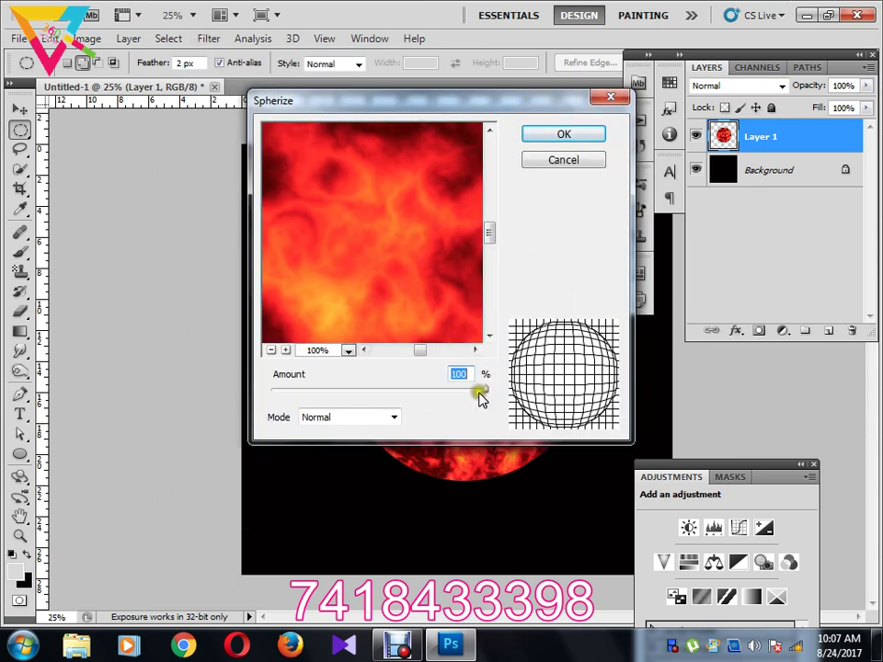
{"action": "left_click", "coordinate": [585, 138]}
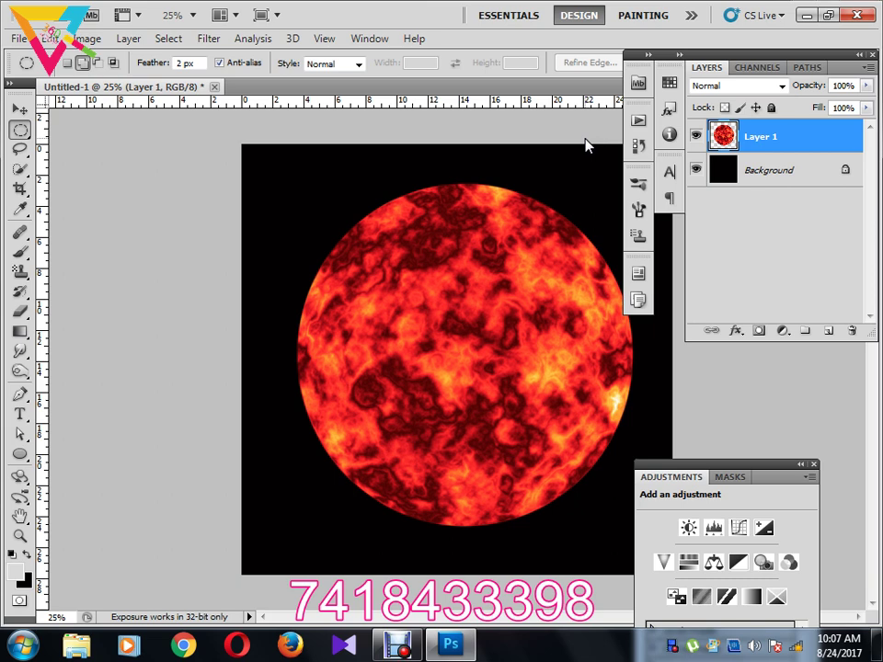
{"action": "key", "text": "ctrl+f"}
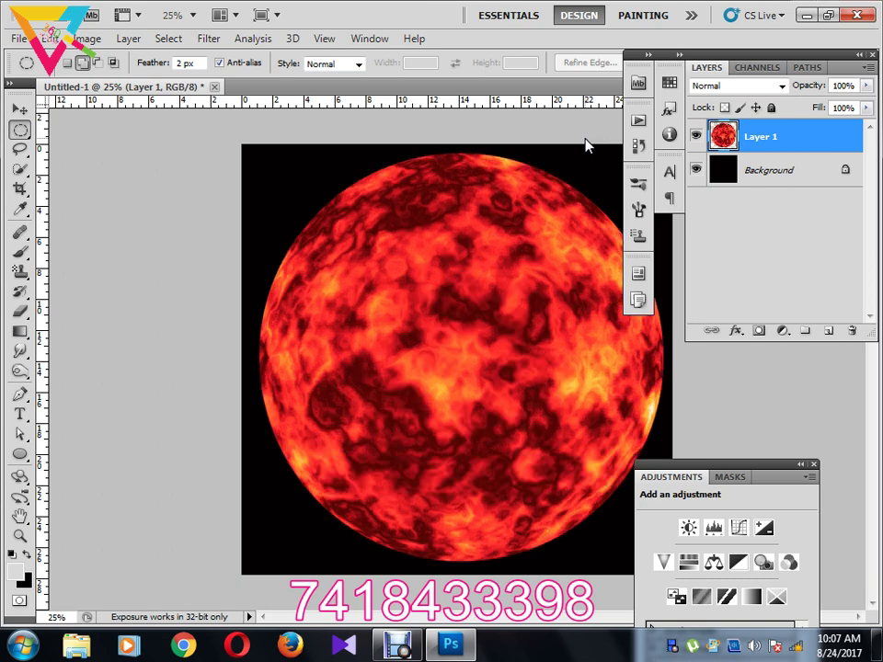
{"action": "key", "text": "ctrl+f"}
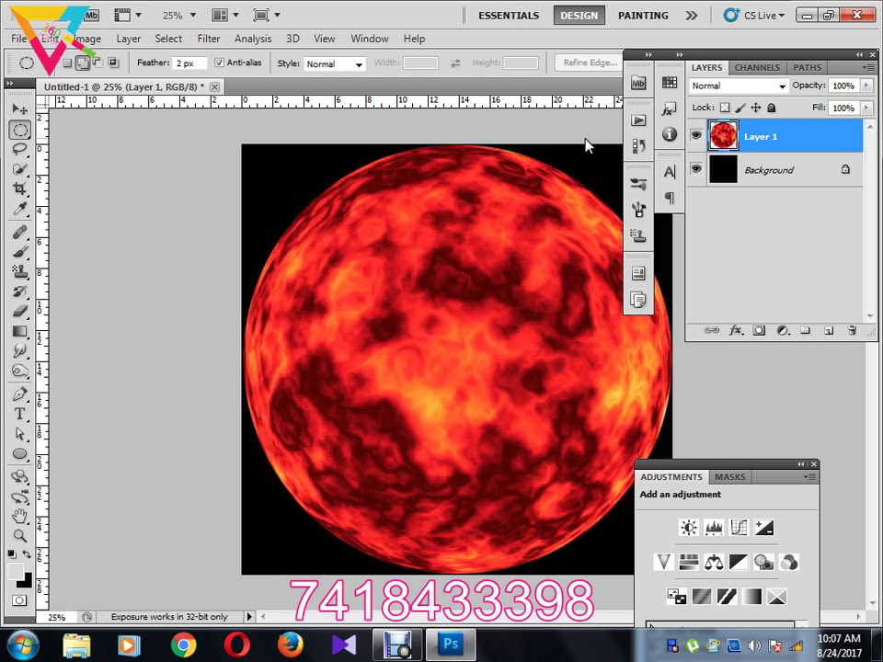
{"action": "key", "text": "ctrl+z"}
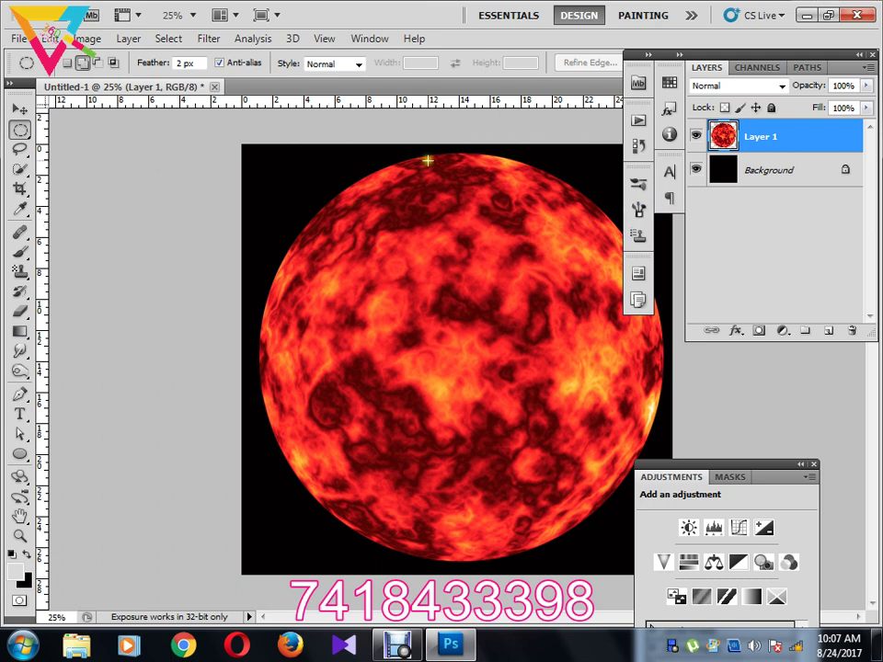
Step: With the Move tool, select Layer 1 and nudge the sphere slightly right
{"action": "left_click", "coordinate": [19, 109]}
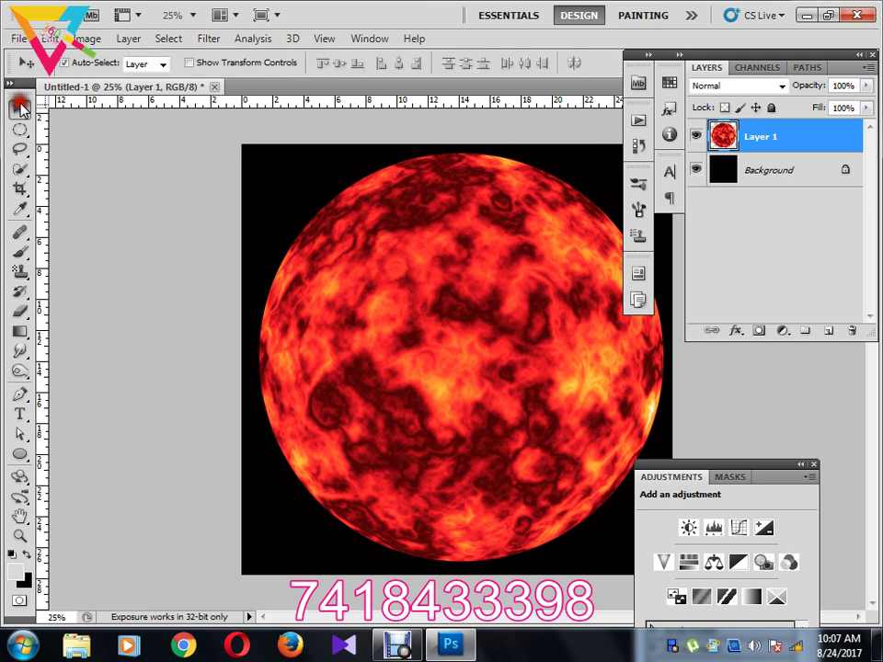
{"action": "right_click", "coordinate": [403, 311]}
{"action": "left_click", "coordinate": [424, 317]}
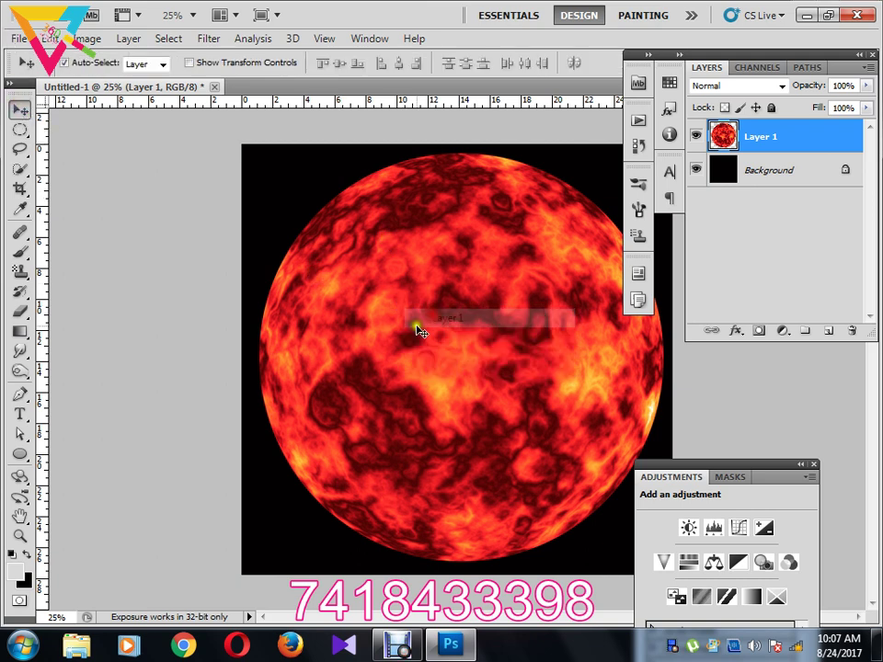
{"action": "mouse_move", "coordinate": [418, 329]}
{"action": "left_mouse_down"}
{"action": "mouse_move", "coordinate": [466, 332]}
{"action": "mouse_move", "coordinate": [409, 343]}
{"action": "mouse_move", "coordinate": [413, 332]}
{"action": "mouse_move", "coordinate": [404, 330]}
{"action": "mouse_move", "coordinate": [410, 346]}
{"action": "mouse_move", "coordinate": [419, 333]}
{"action": "left_mouse_up"}
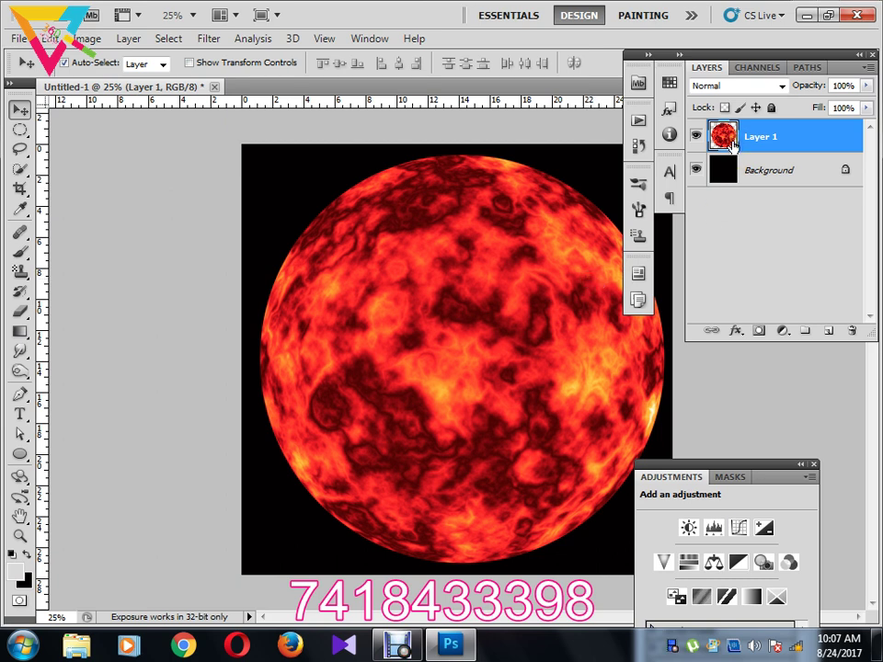
Step: Duplicate Layer 1, give the original a Zoom, Best Radial Blur of 21, then select the copy
{"action": "key", "text": "ctrl+j"}
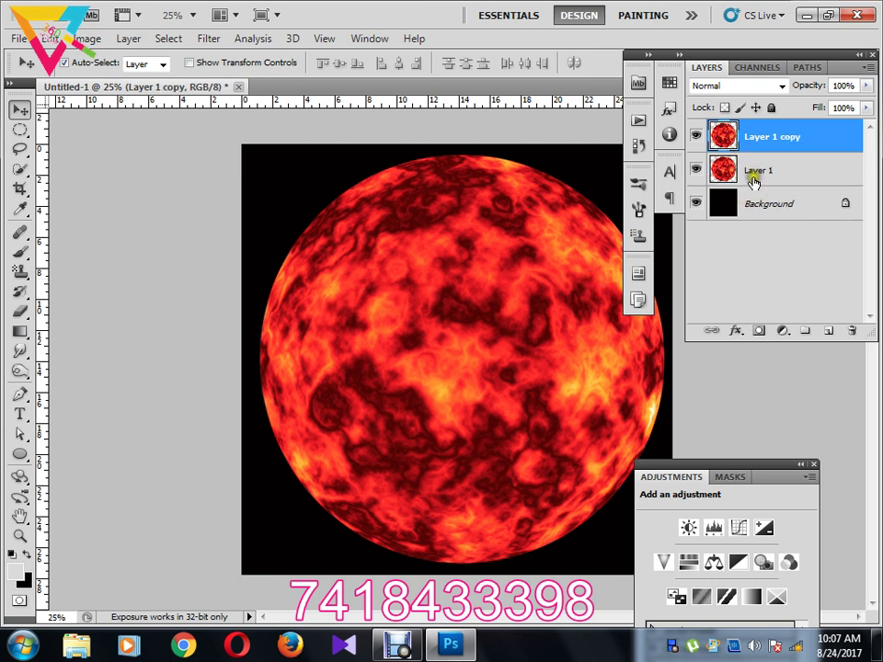
{"action": "left_click", "coordinate": [753, 177]}
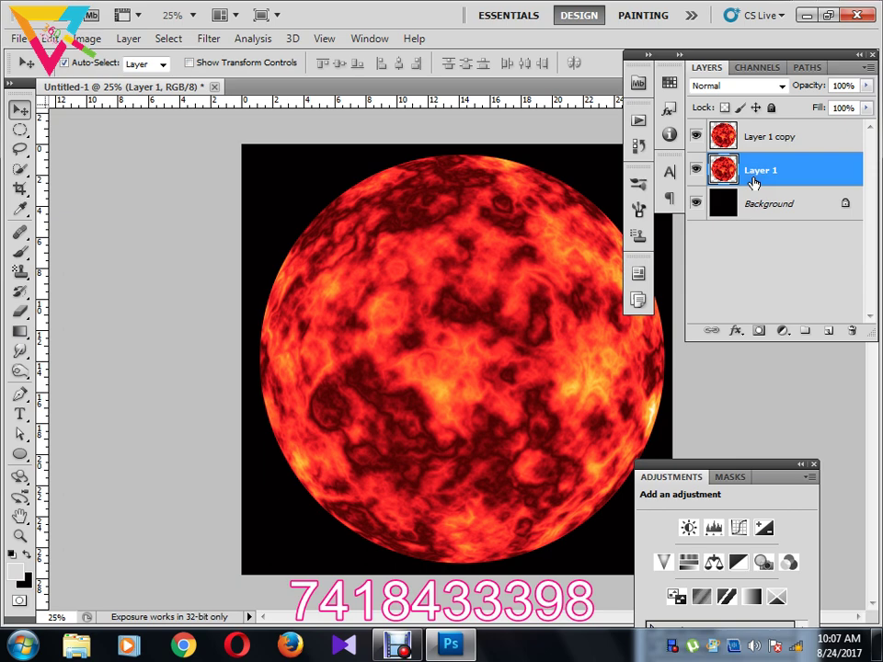
{"action": "left_click", "coordinate": [207, 39]}
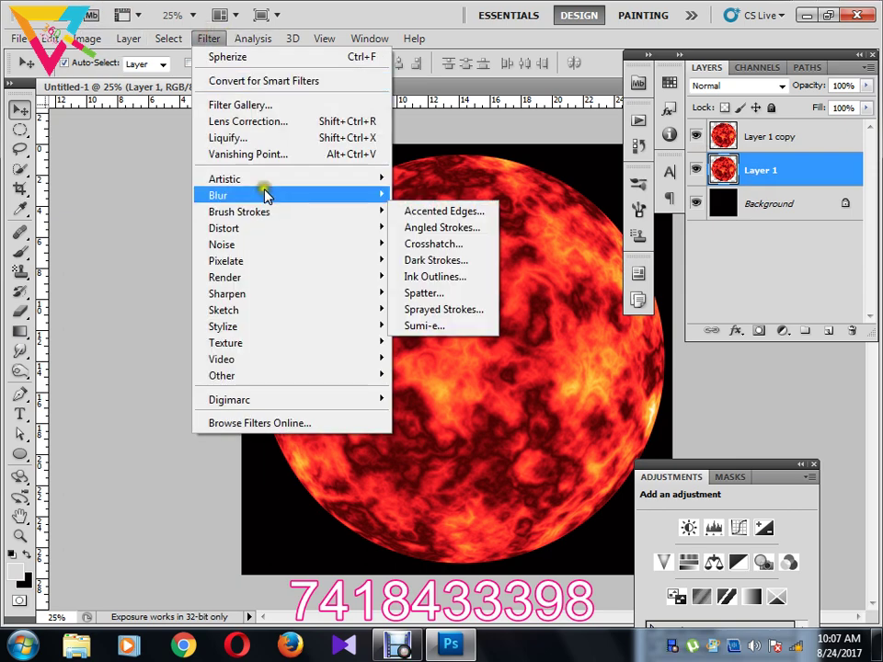
{"action": "mouse_move", "coordinate": [266, 193]}
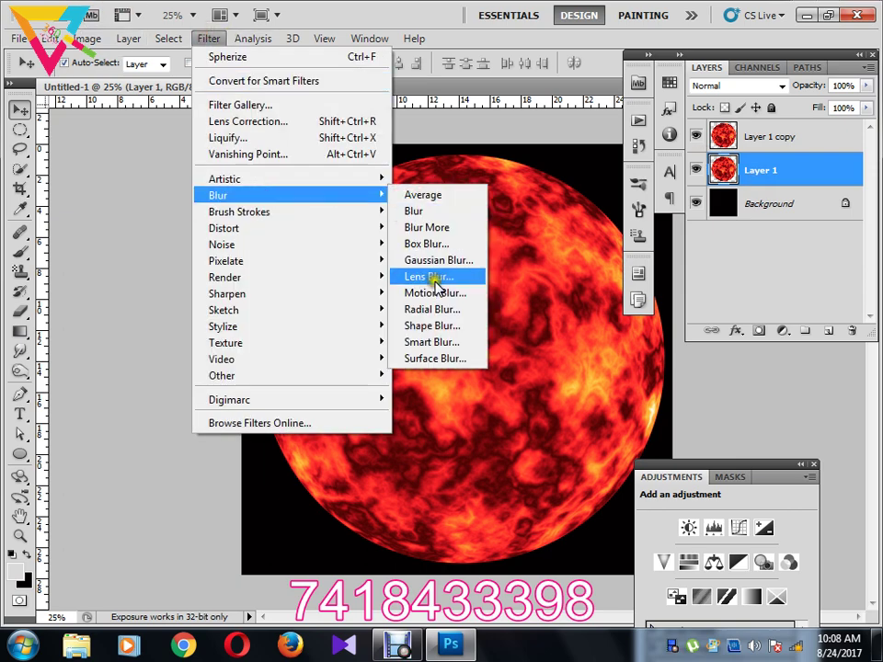
{"action": "left_click", "coordinate": [434, 311]}
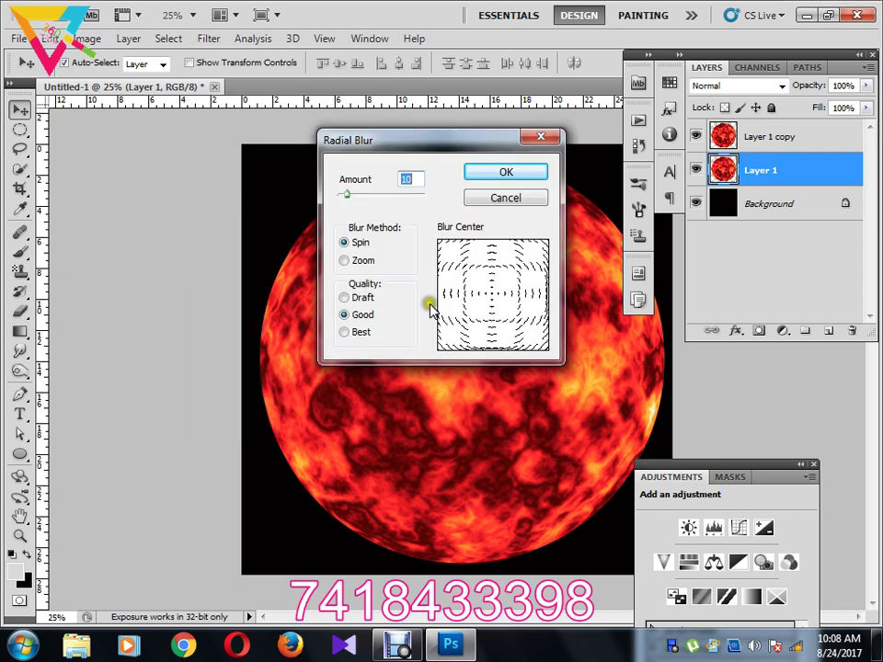
{"action": "left_click", "coordinate": [344, 262]}
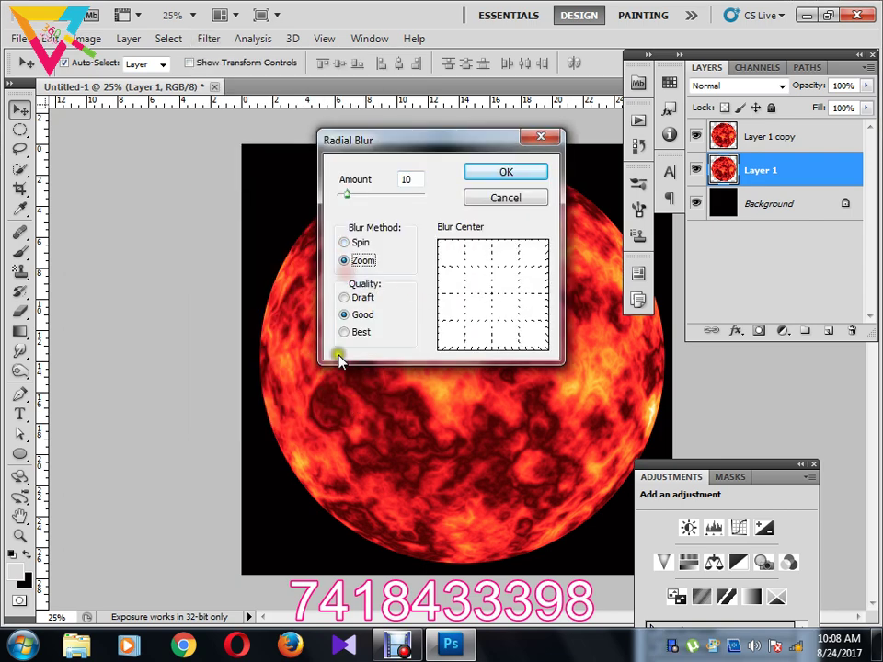
{"action": "left_click", "coordinate": [345, 333]}
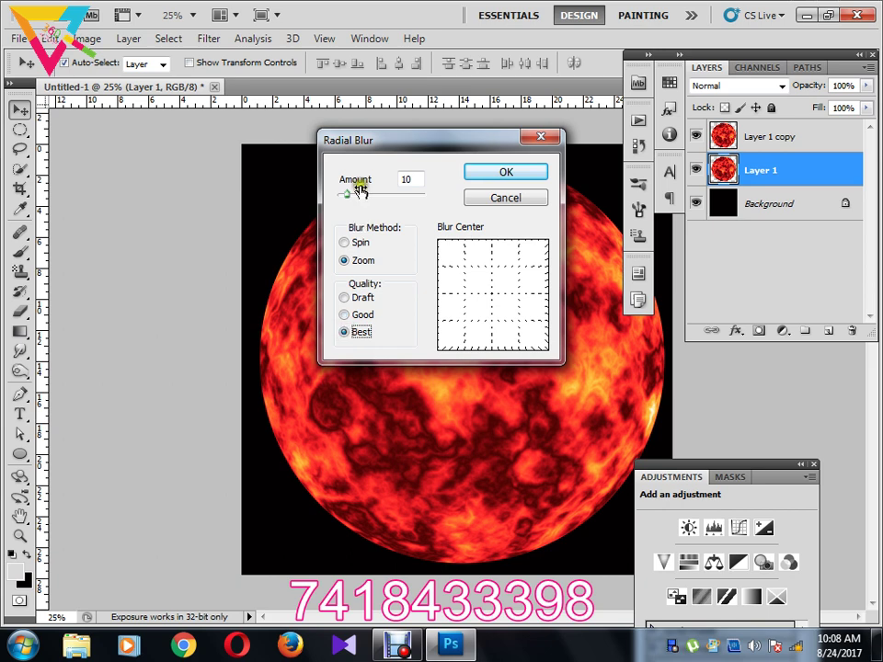
{"action": "left_click_drag", "start_coordinate": [352, 196], "coordinate": [358, 194]}
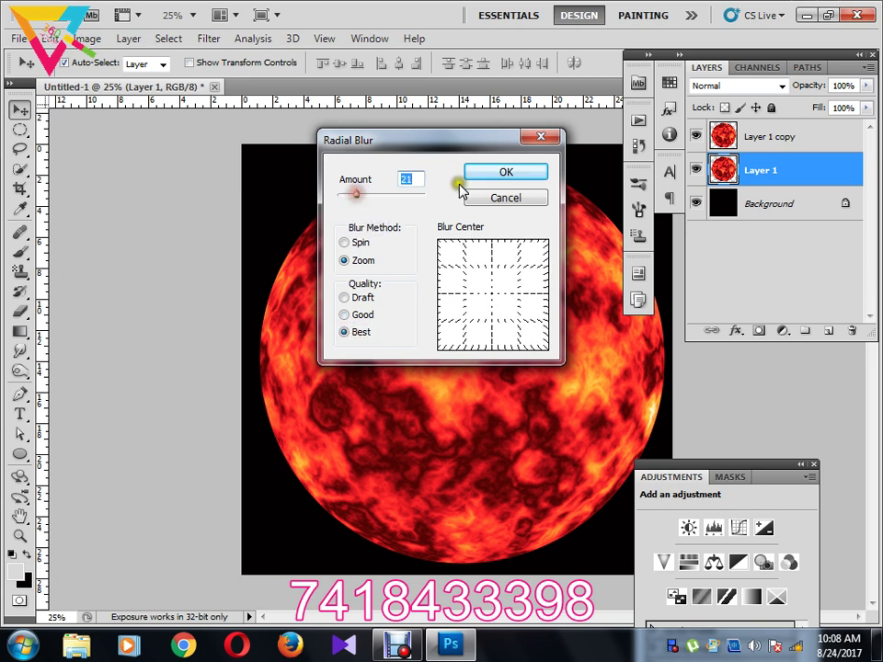
{"action": "left_click", "coordinate": [497, 174]}
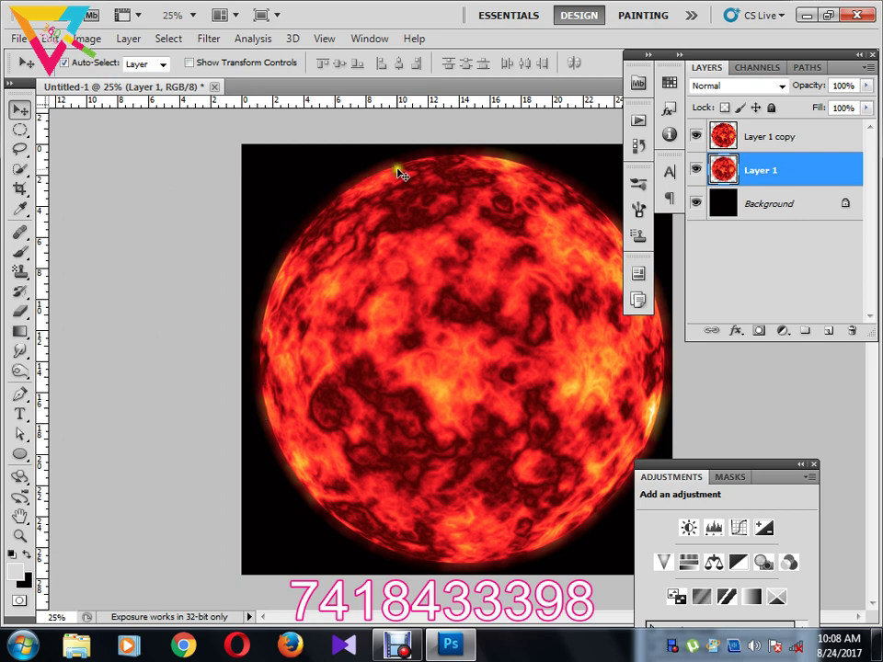
{"action": "left_click", "coordinate": [780, 140]}
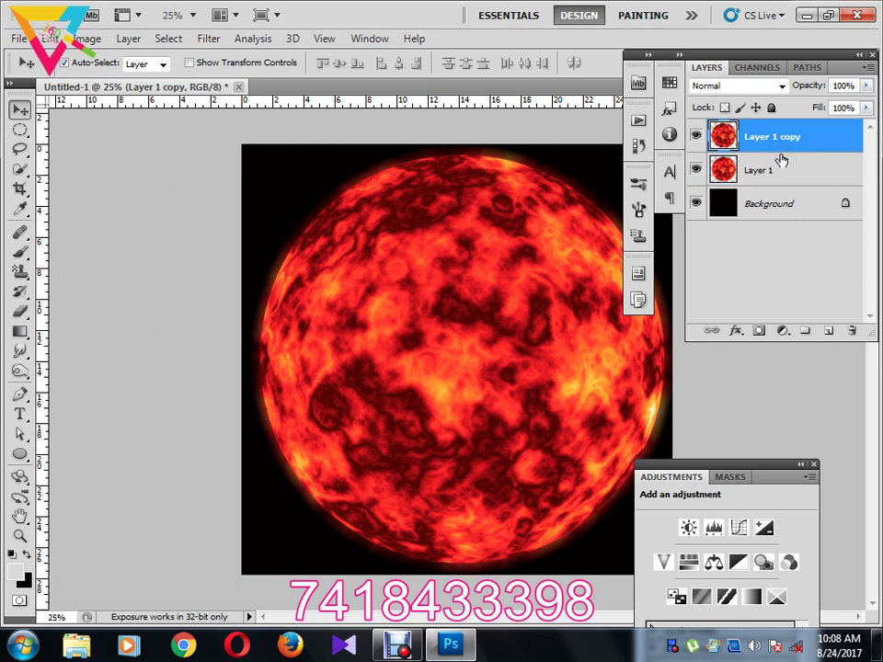
Step: Duplicate Layer 1 copy into Layer 1 copy 2, then give Layer 1 a 17.6-pixel Gaussian Blur
{"action": "key", "text": "ctrl+j"}
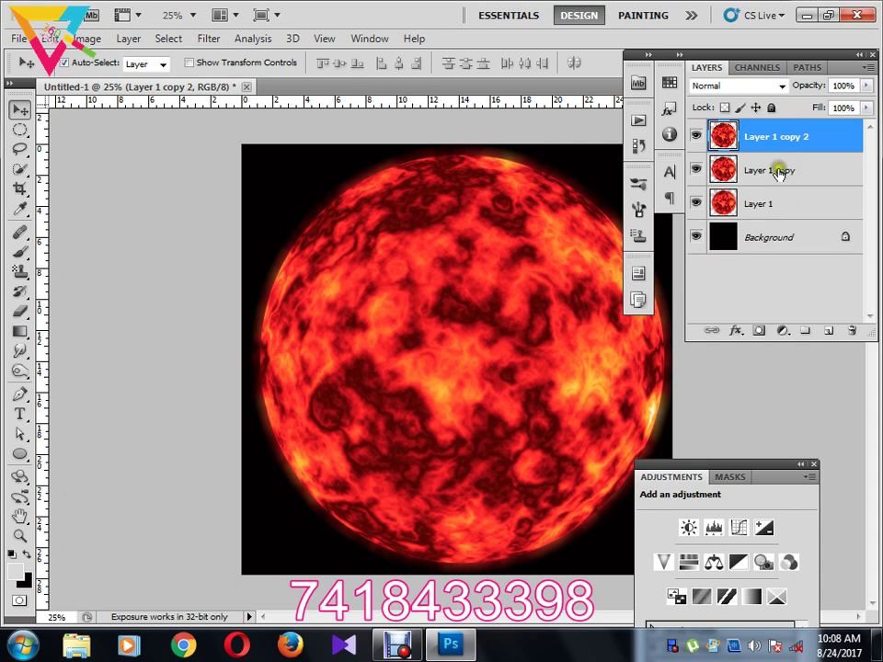
{"action": "left_click", "coordinate": [771, 202]}
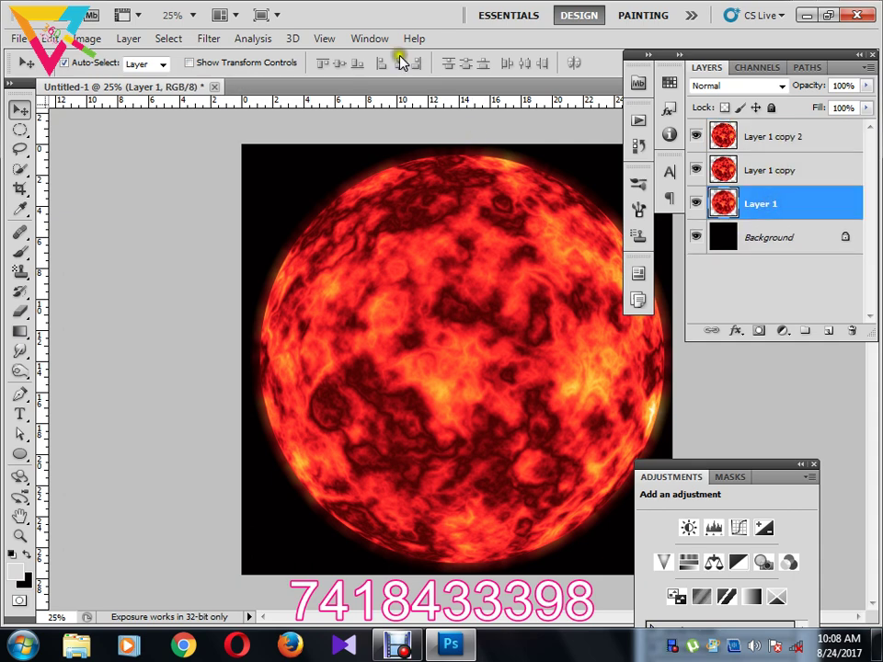
{"action": "left_click", "coordinate": [207, 39]}
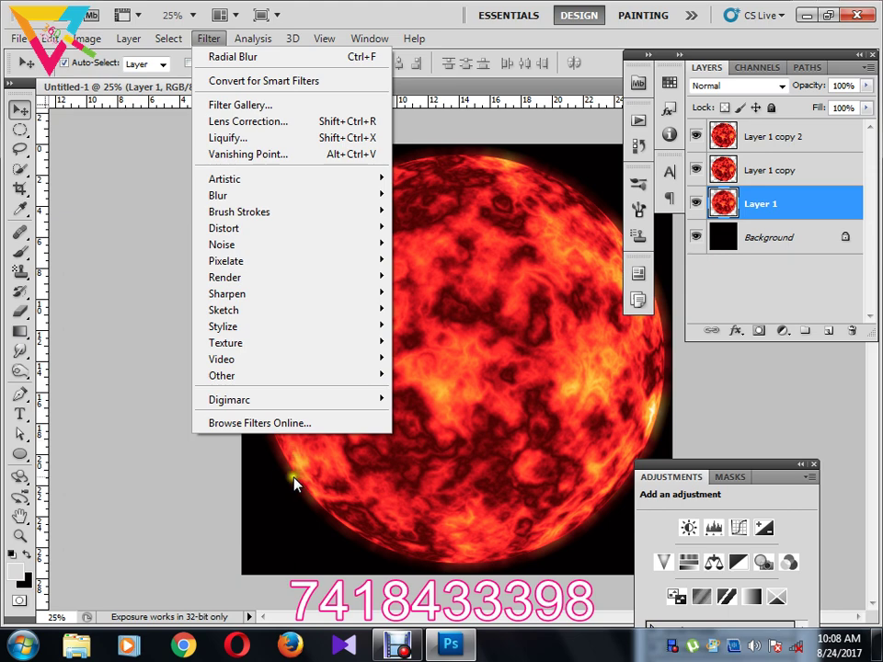
{"action": "mouse_move", "coordinate": [256, 194]}
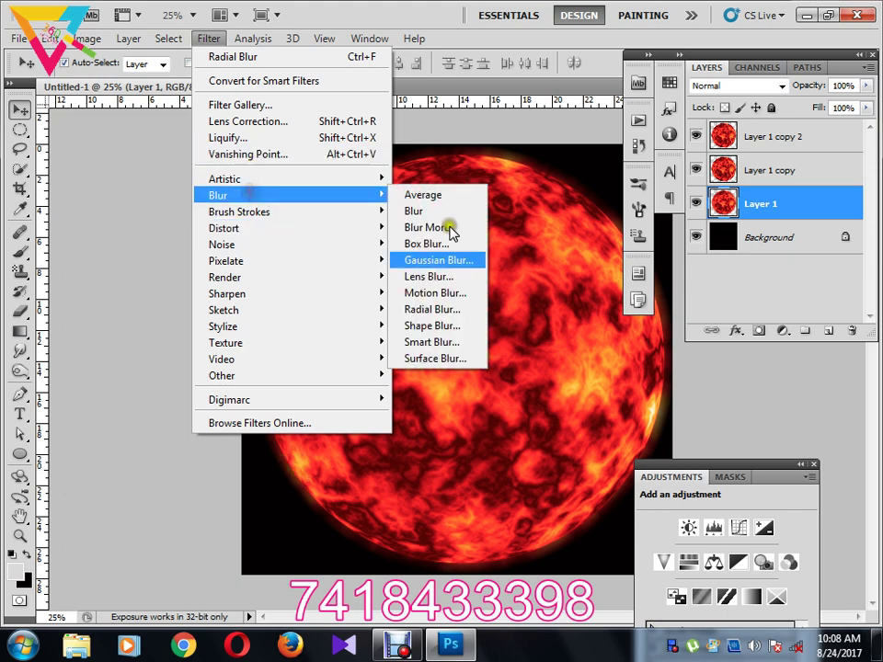
{"action": "left_click", "coordinate": [440, 261]}
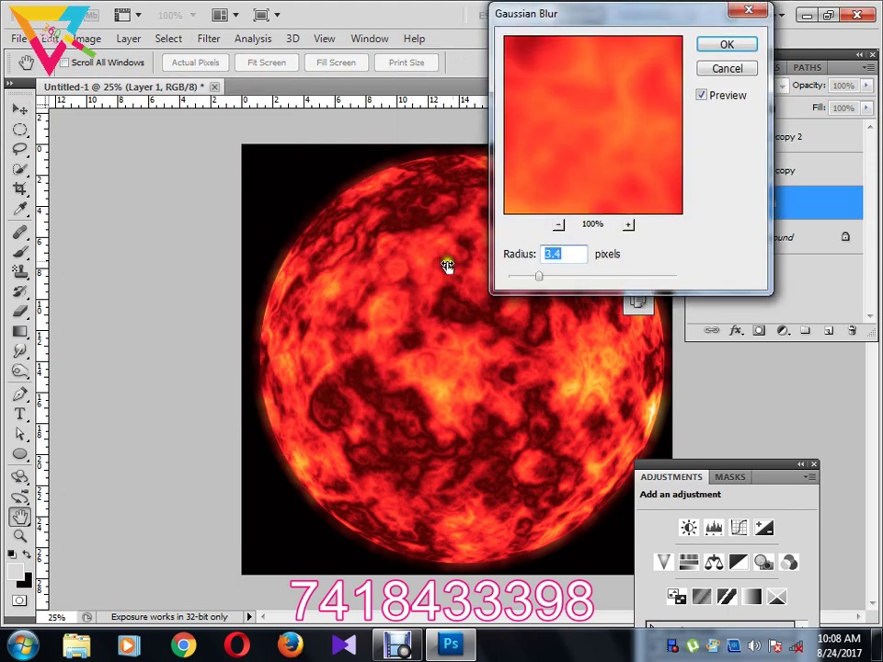
{"action": "left_click_drag", "start_coordinate": [550, 278], "coordinate": [607, 281]}
{"action": "left_click_drag", "start_coordinate": [613, 280], "coordinate": [585, 277]}
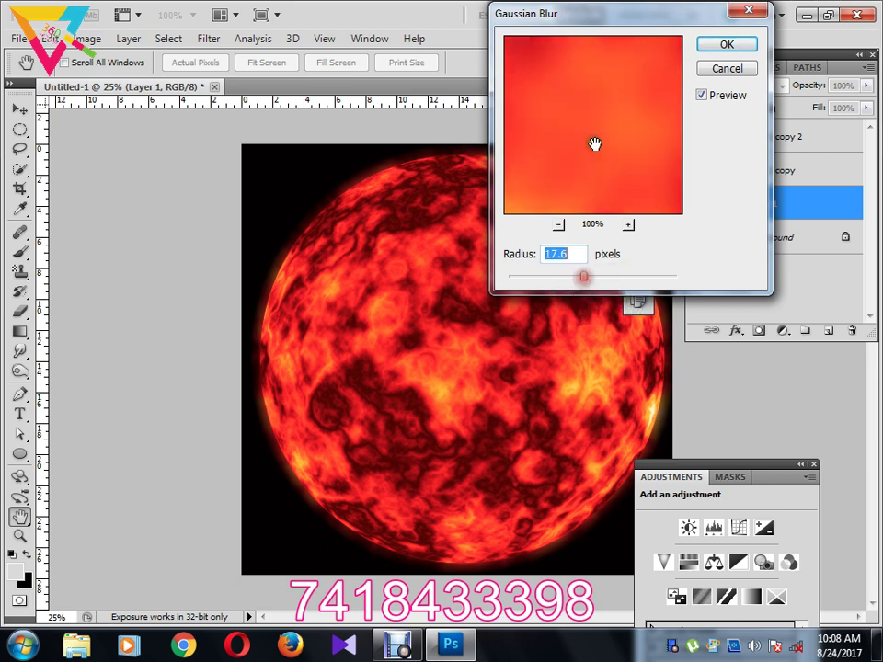
{"action": "left_click", "coordinate": [712, 42]}
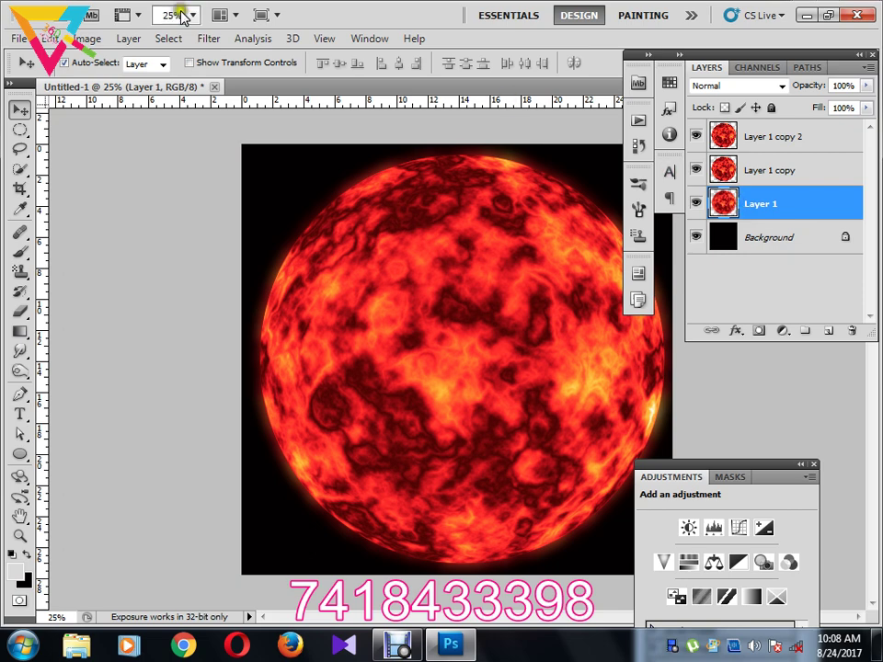
Step: Blur Layer 1 again with an 82.4-pixel Gaussian Blur for a soft glow
{"action": "left_click", "coordinate": [209, 39]}
{"action": "mouse_move", "coordinate": [350, 192]}
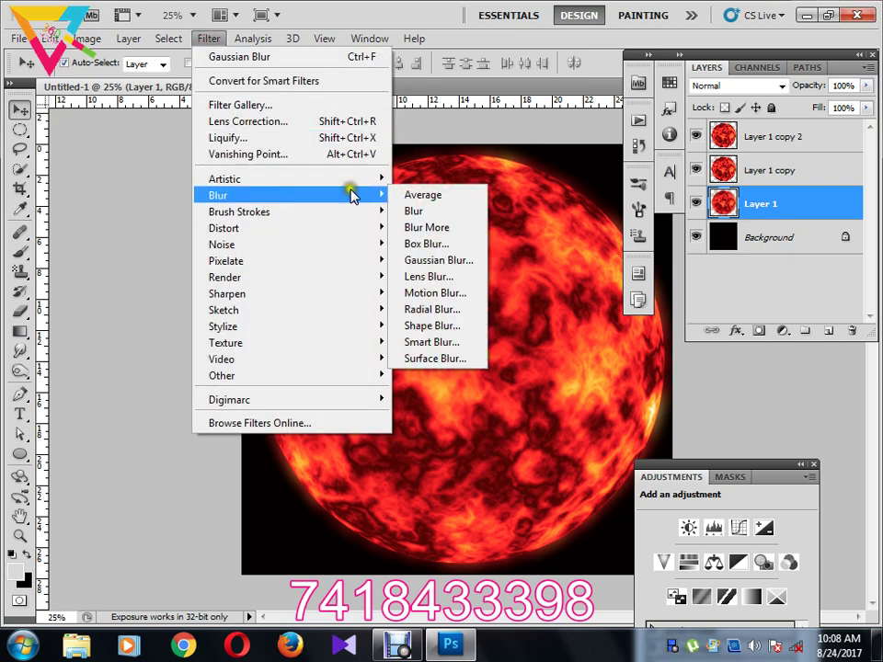
{"action": "left_click", "coordinate": [438, 262]}
{"action": "left_click_drag", "start_coordinate": [579, 276], "coordinate": [642, 276]}
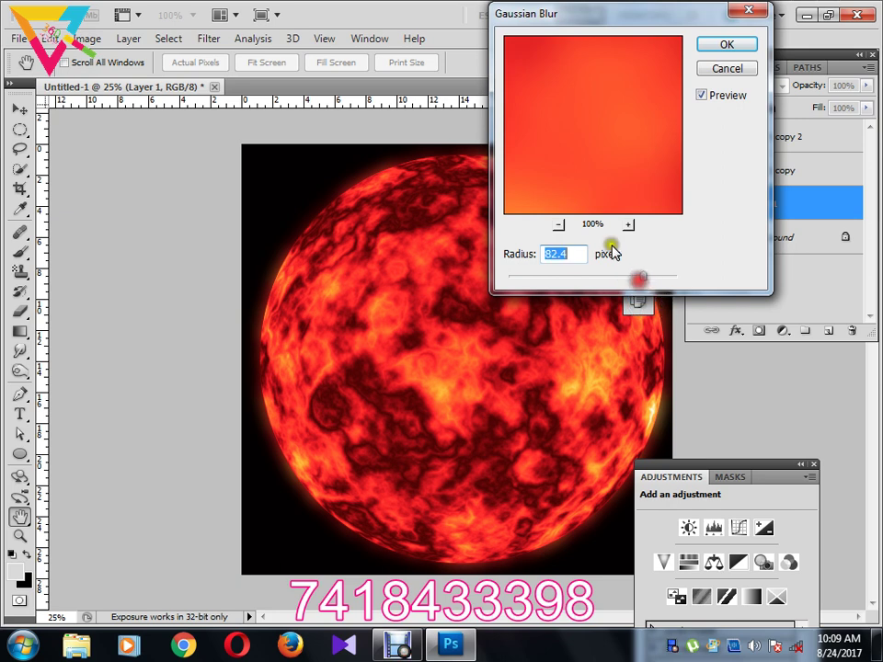
{"action": "left_click", "coordinate": [731, 43]}
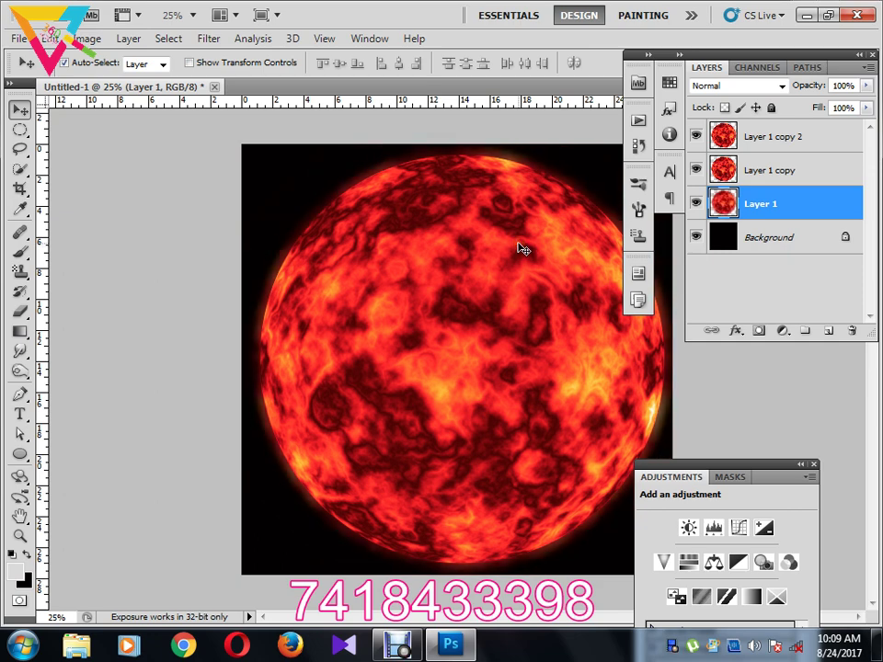
Step: Zoom on the sphere's left edge, reapply the 82.4-pixel blur to Layer 1, and select Layer 1 copy
{"action": "left_click", "coordinate": [476, 247]}
{"action": "left_click_drag", "start_coordinate": [253, 288], "coordinate": [272, 319]}
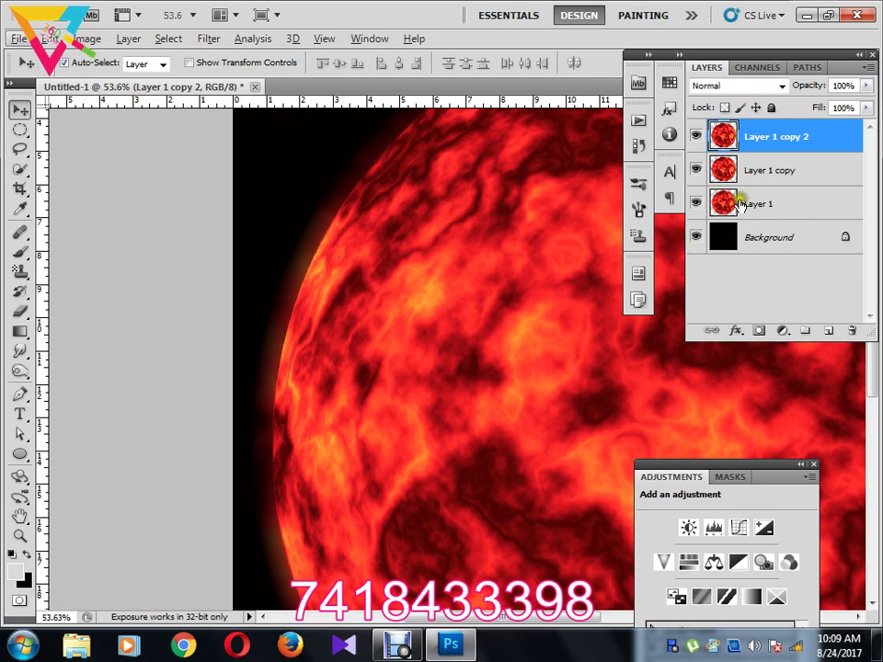
{"action": "left_click", "coordinate": [755, 203]}
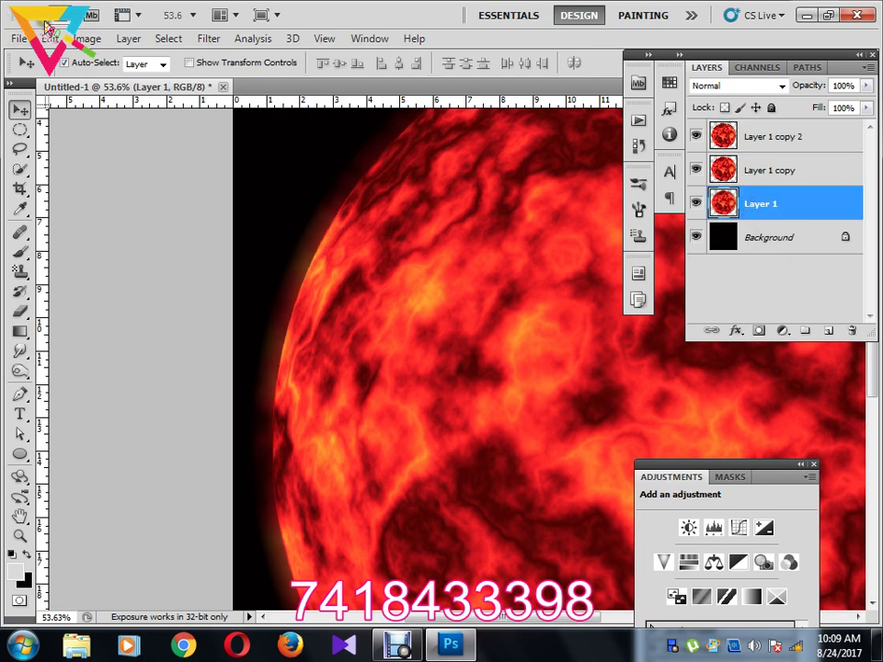
{"action": "left_click", "coordinate": [209, 39]}
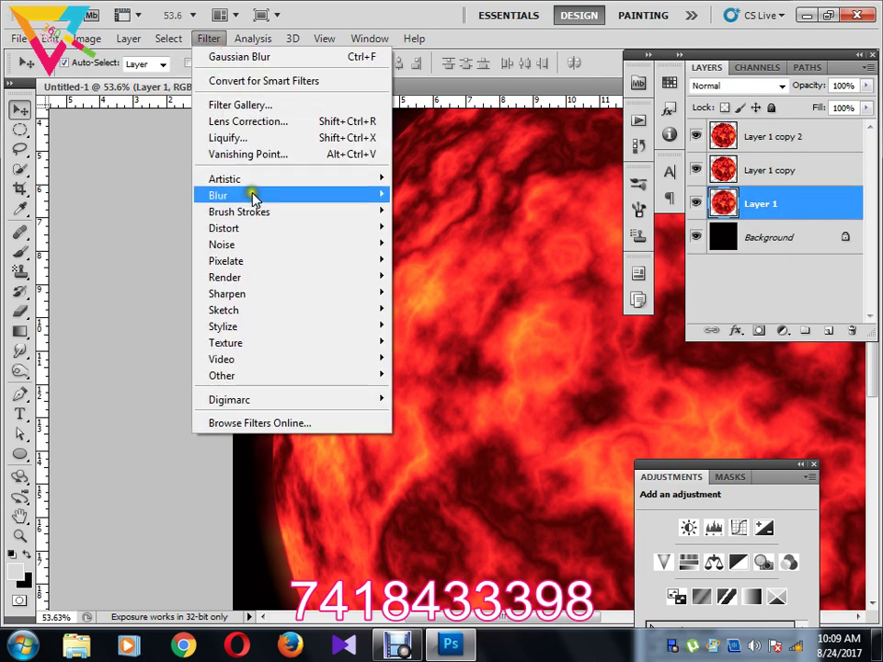
{"action": "mouse_move", "coordinate": [253, 196]}
{"action": "left_click", "coordinate": [448, 259]}
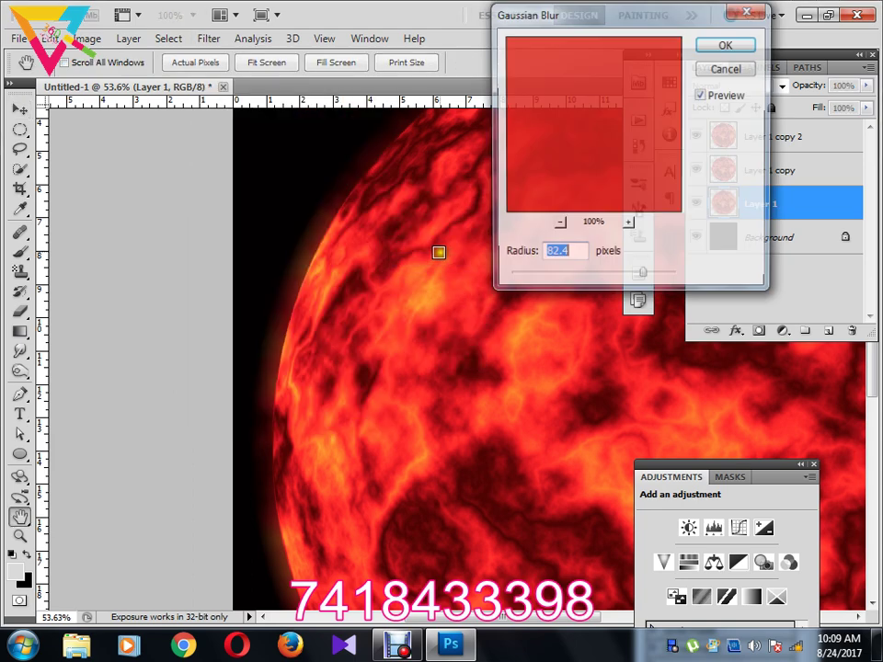
{"action": "left_click", "coordinate": [726, 44]}
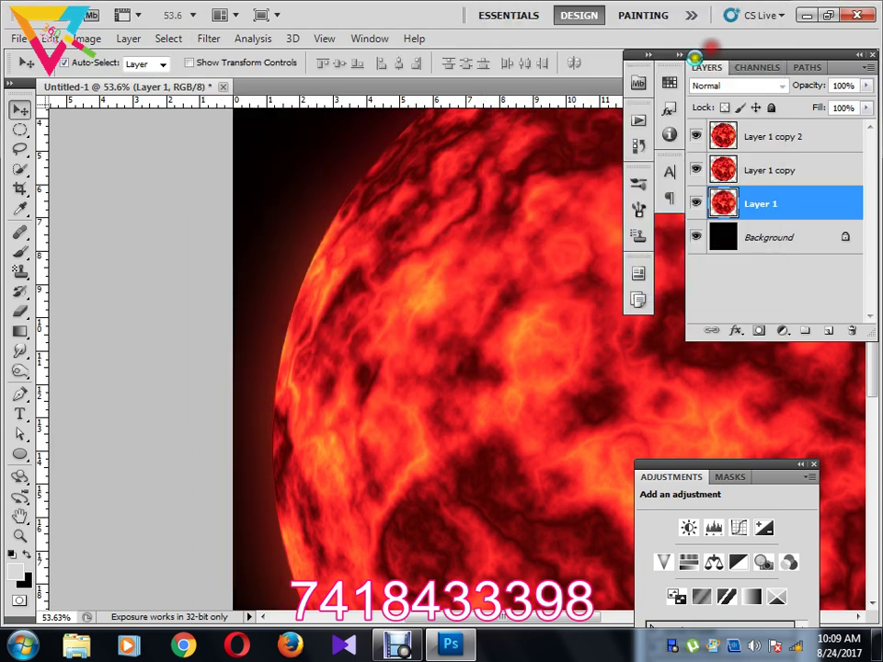
{"action": "scroll", "coordinate": [311, 425], "scroll_direction": "down", "scroll_amount": 5}
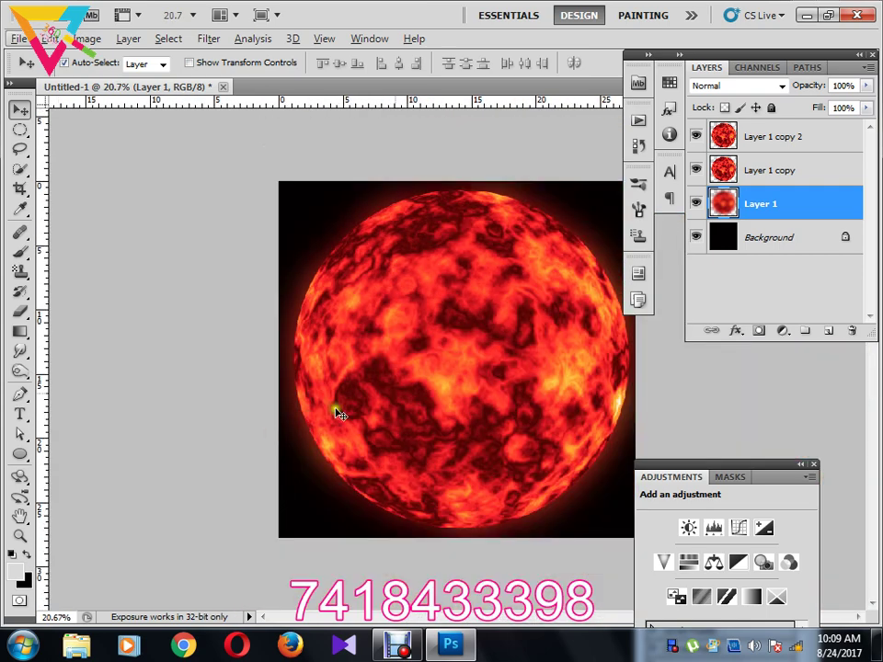
{"action": "left_click", "coordinate": [778, 169]}
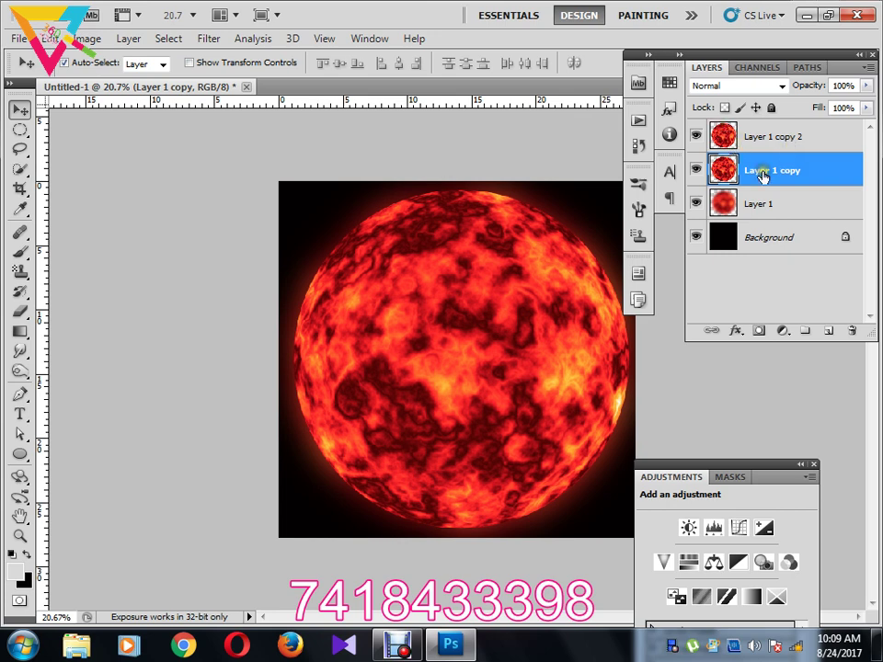
Step: Add an Outer Glow to Layer 1 copy and set its colour to strong orange
{"action": "left_click", "coordinate": [736, 333]}
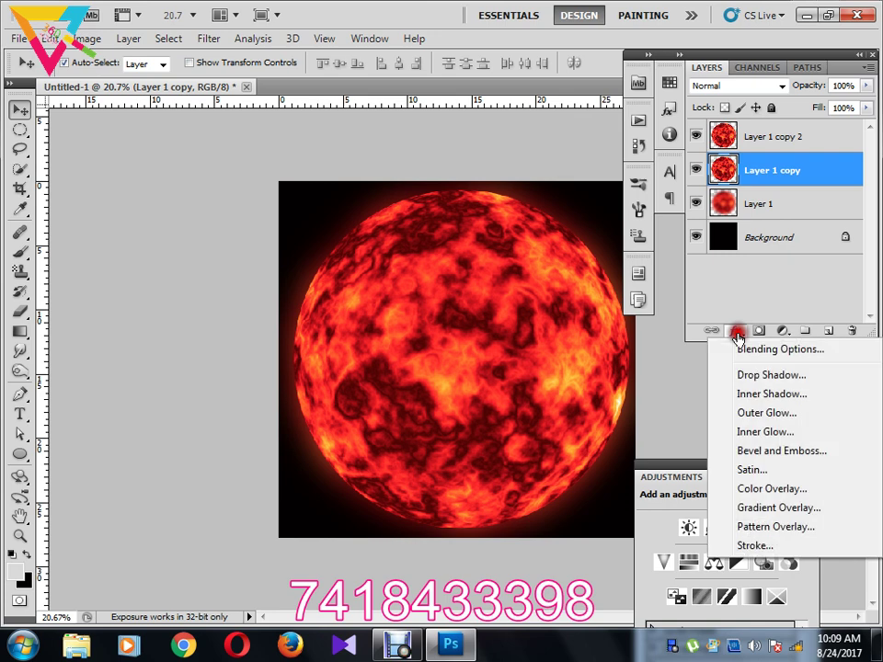
{"action": "left_click", "coordinate": [776, 414]}
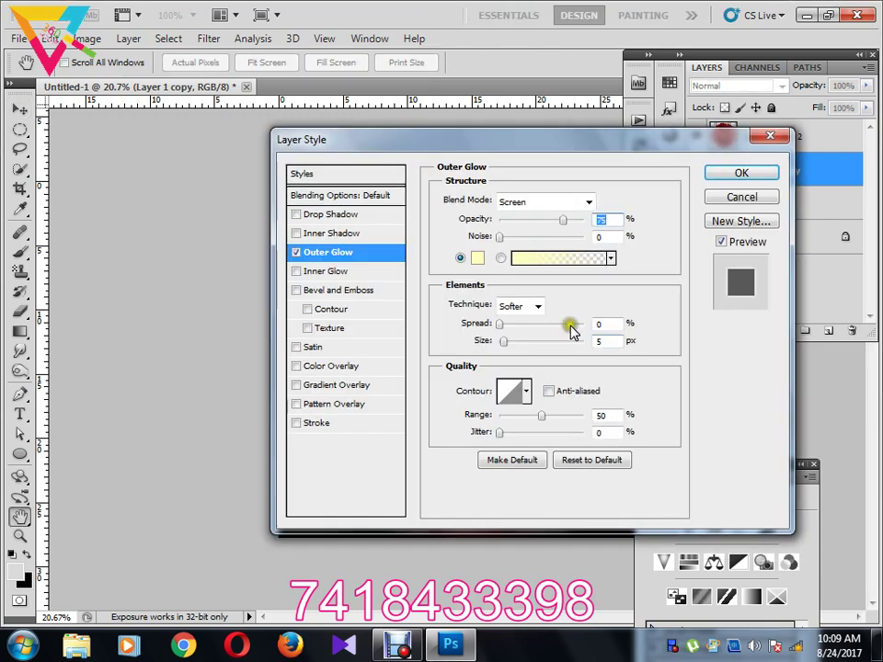
{"action": "left_click", "coordinate": [478, 261]}
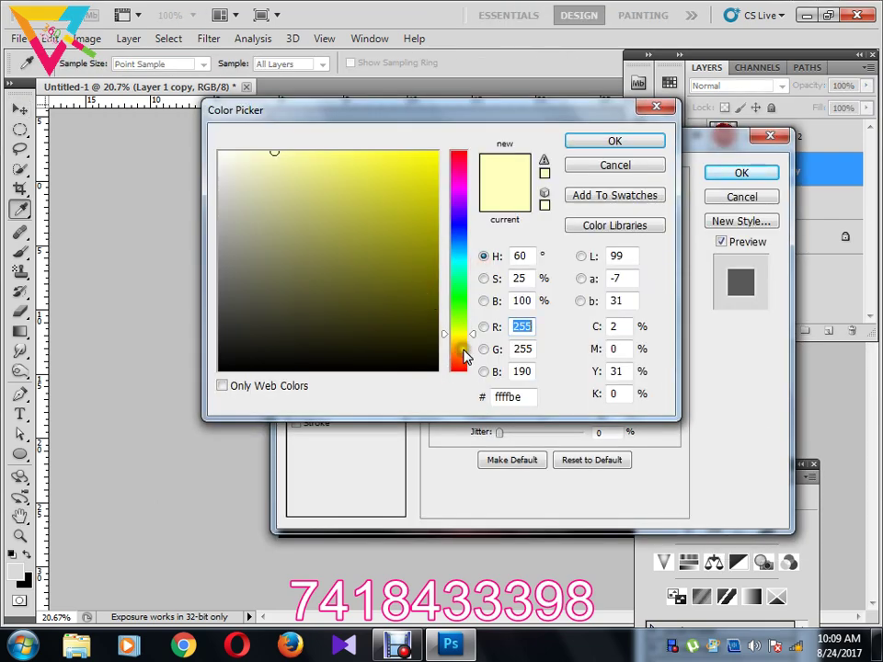
{"action": "left_click", "coordinate": [465, 355]}
{"action": "left_click", "coordinate": [417, 150]}
{"action": "left_click", "coordinate": [633, 144]}
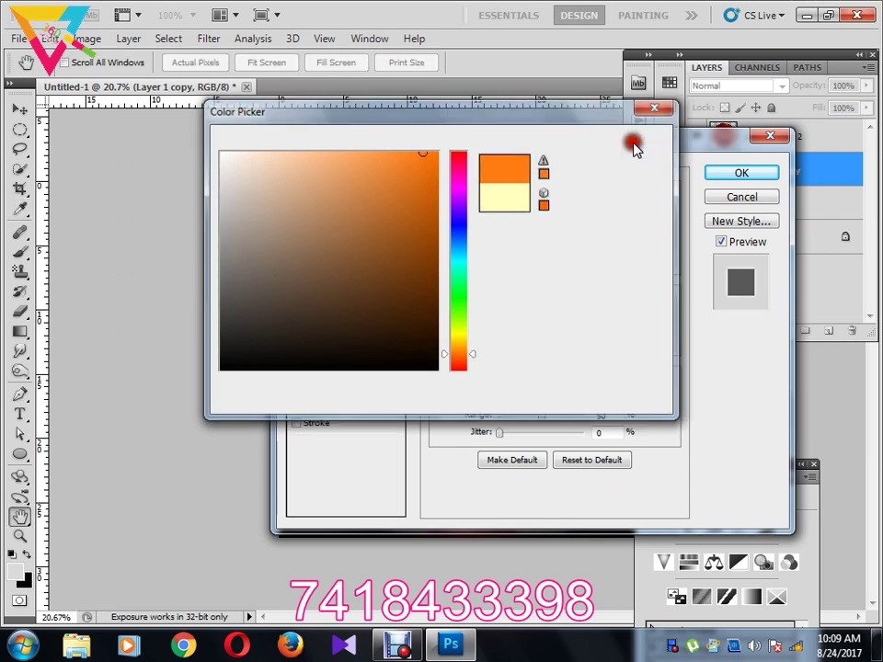
Step: Set the outer glow to 100% opacity and 29 px size, and apply it
{"action": "left_click_drag", "start_coordinate": [563, 223], "coordinate": [593, 219]}
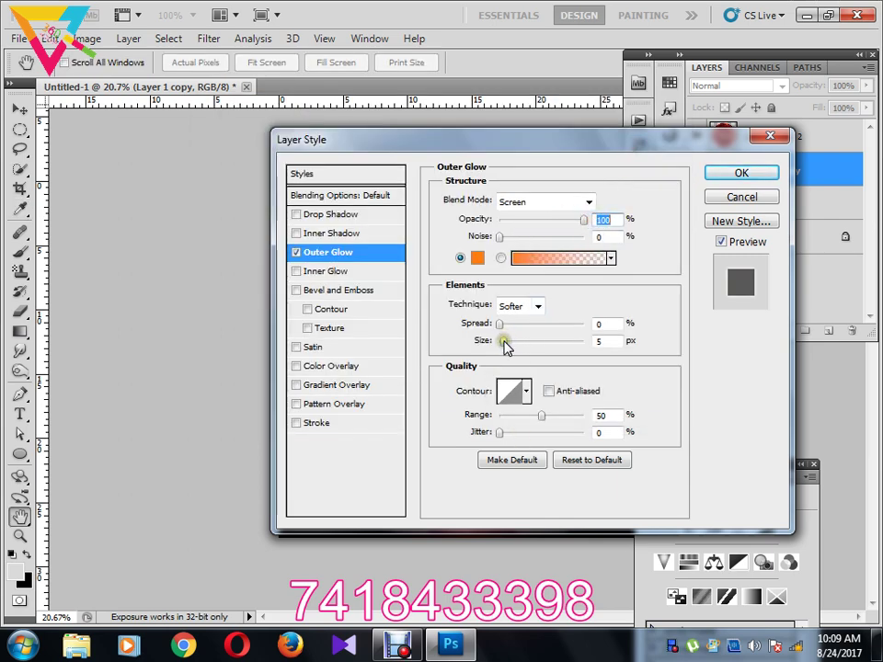
{"action": "left_click_drag", "start_coordinate": [504, 343], "coordinate": [504, 343]}
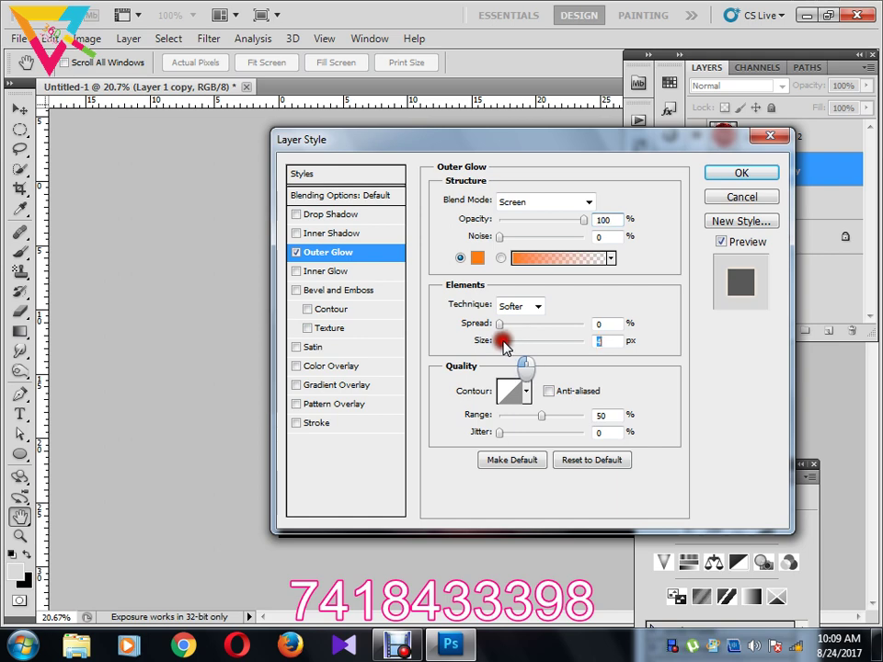
{"action": "key", "text": "BackSpace"}
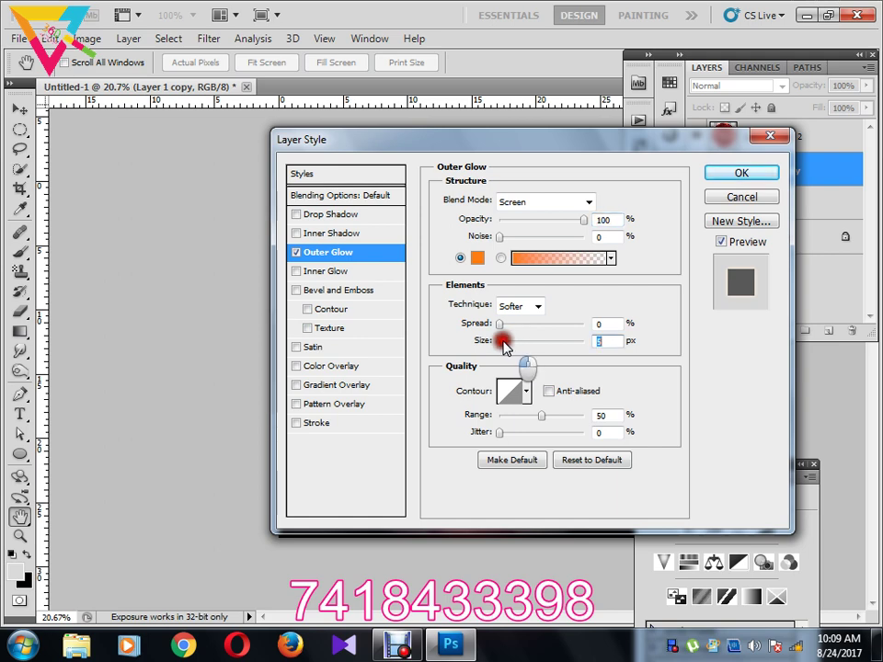
{"action": "left_click_drag", "start_coordinate": [554, 136], "coordinate": [379, 276]}
{"action": "left_click_drag", "start_coordinate": [328, 451], "coordinate": [346, 457]}
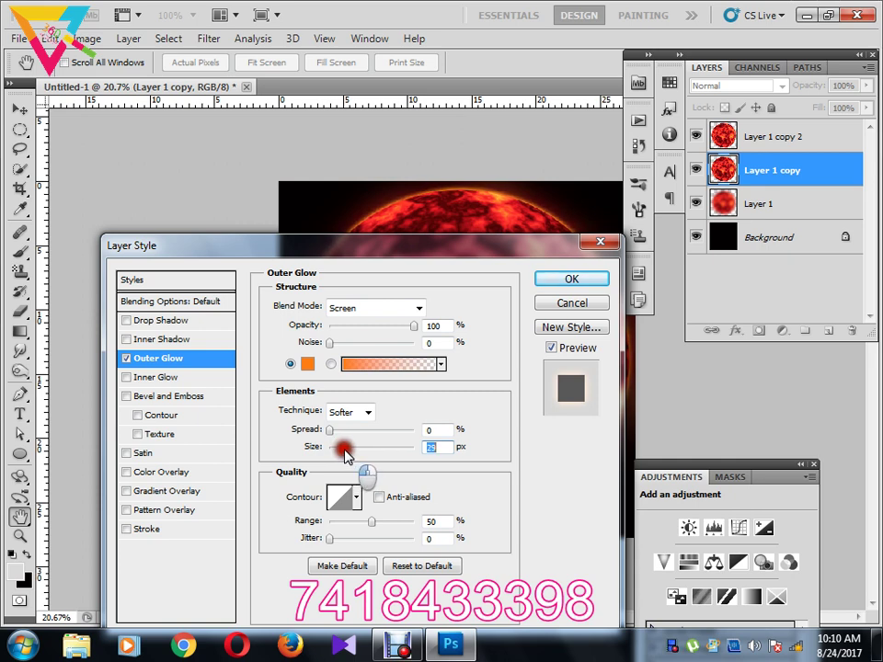
{"action": "left_click", "coordinate": [571, 281]}
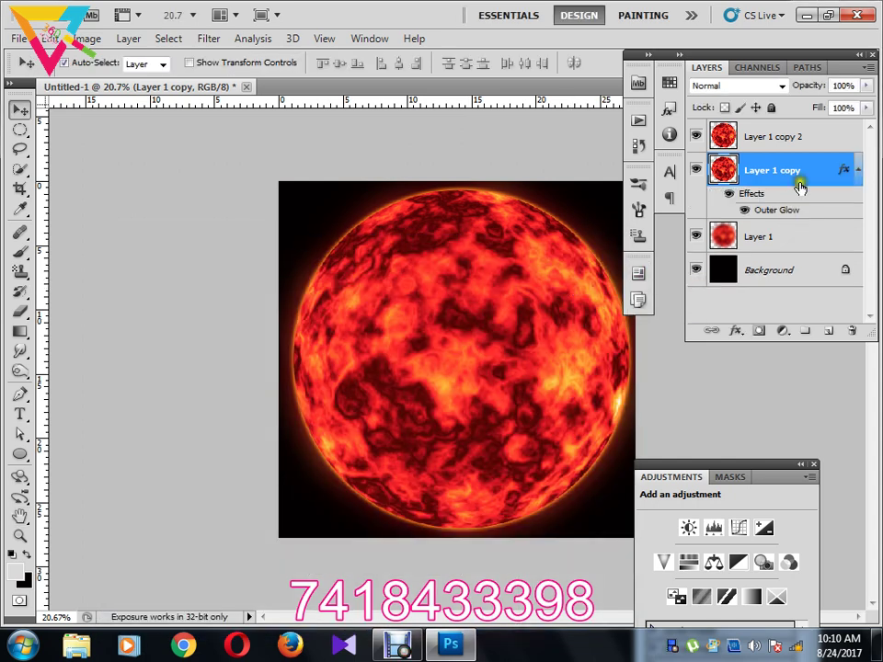
{"action": "left_click", "coordinate": [844, 173]}
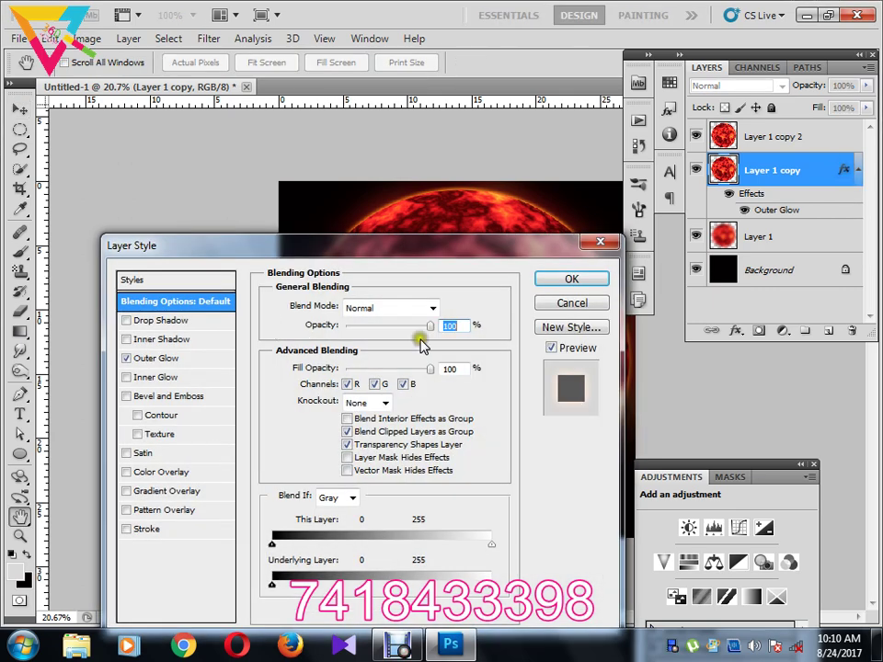
Step: Switch Layer 1 copy and its outer glow to Dissolve mode with a 27 px glow
{"action": "left_click", "coordinate": [431, 311]}
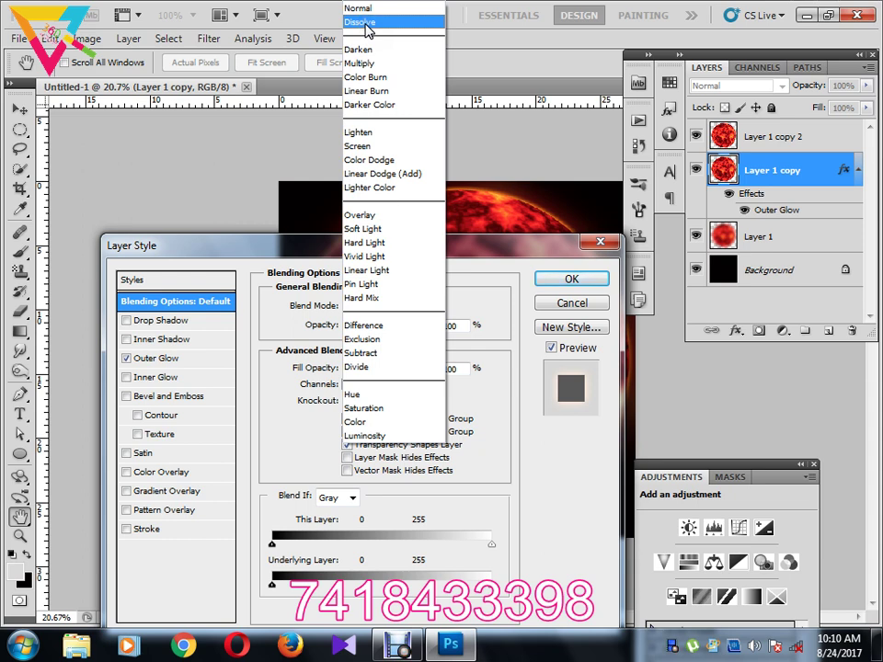
{"action": "left_click", "coordinate": [367, 25]}
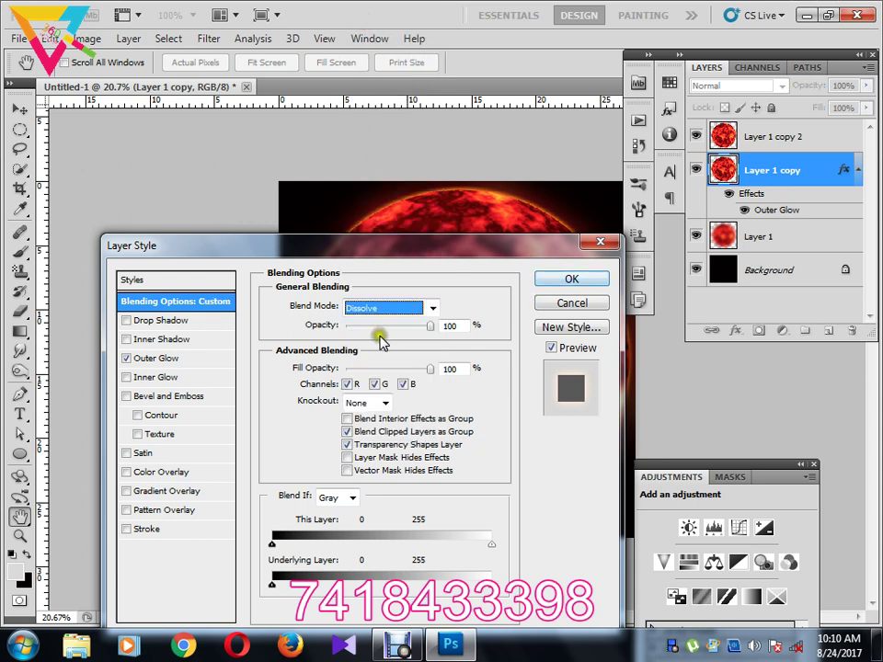
{"action": "left_click", "coordinate": [165, 359]}
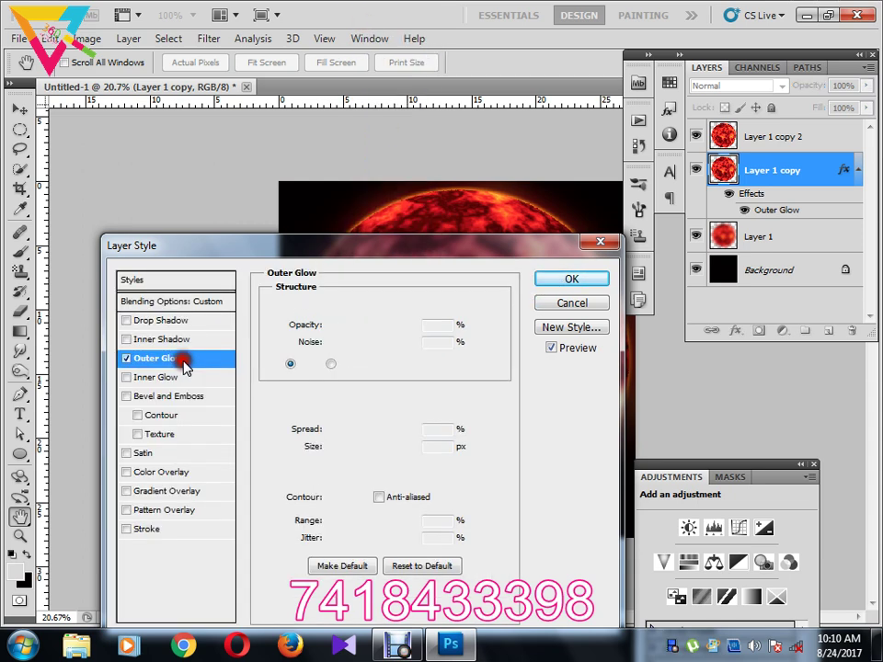
{"action": "left_click_drag", "start_coordinate": [380, 245], "coordinate": [547, 255]}
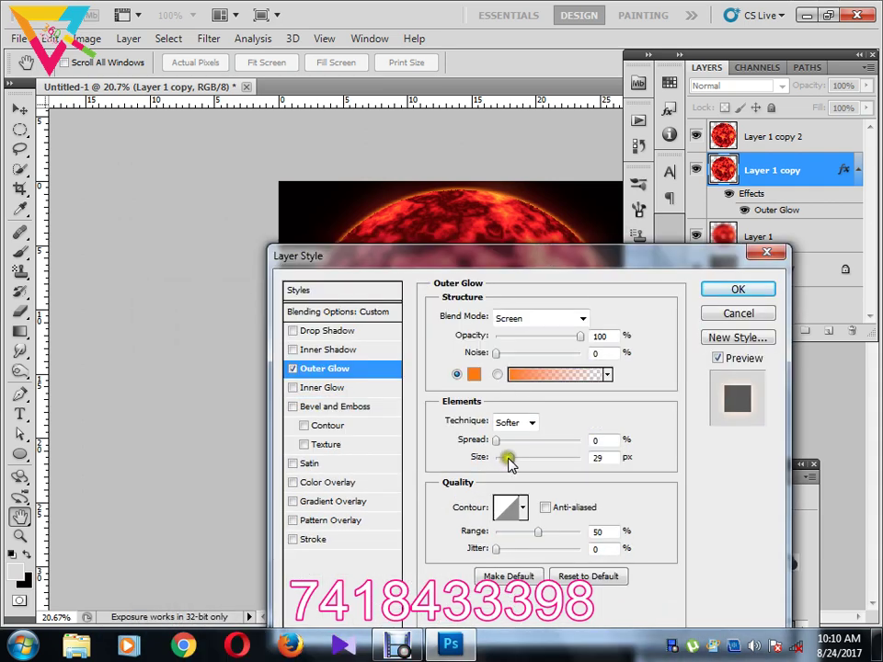
{"action": "mouse_move", "coordinate": [509, 463]}
{"action": "left_mouse_down"}
{"action": "mouse_move", "coordinate": [532, 463]}
{"action": "mouse_move", "coordinate": [507, 462]}
{"action": "left_mouse_up"}
{"action": "left_click", "coordinate": [536, 317]}
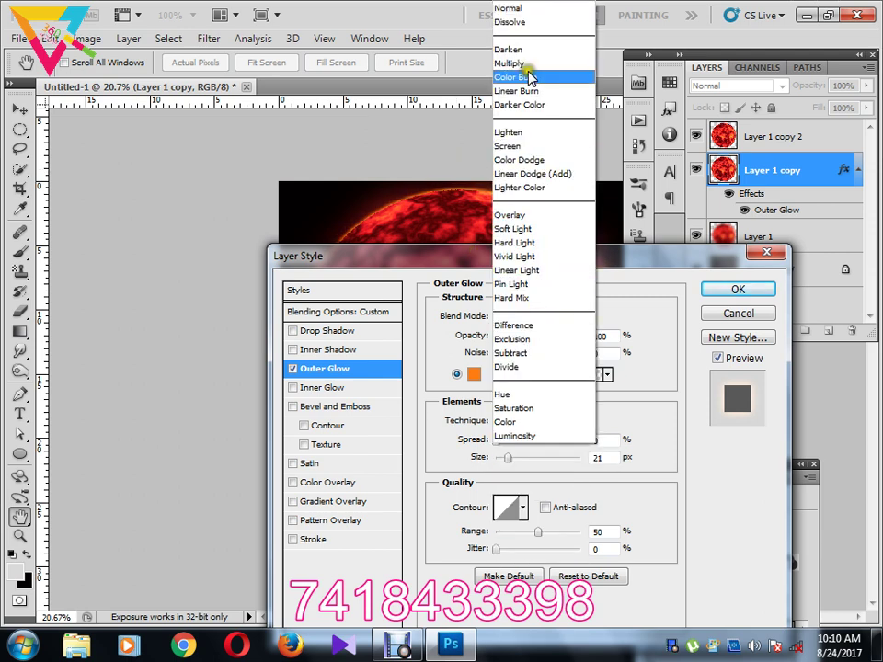
{"action": "left_click", "coordinate": [552, 22]}
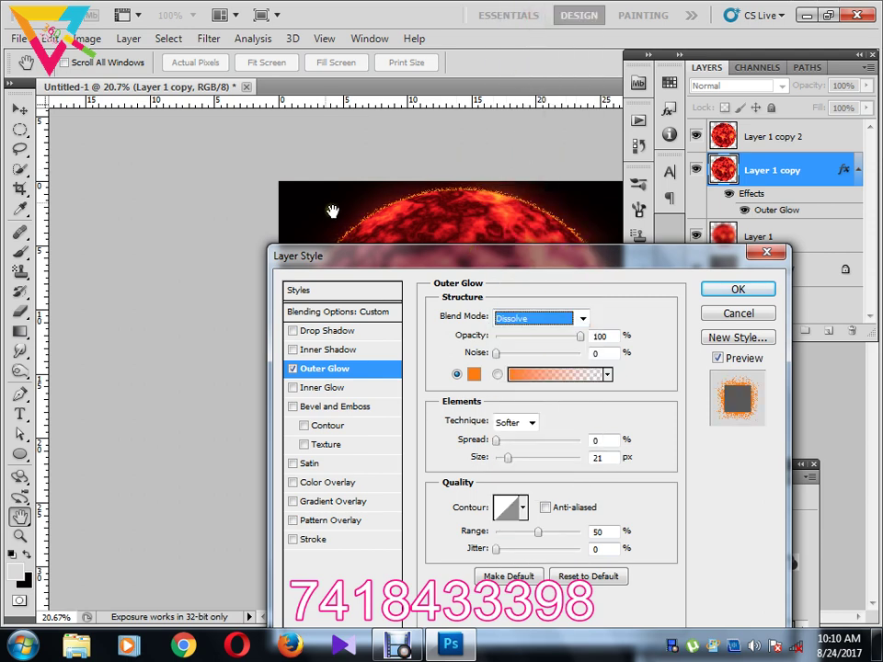
{"action": "mouse_move", "coordinate": [507, 464]}
{"action": "left_mouse_down"}
{"action": "mouse_move", "coordinate": [516, 460]}
{"action": "mouse_move", "coordinate": [509, 454]}
{"action": "left_mouse_up"}
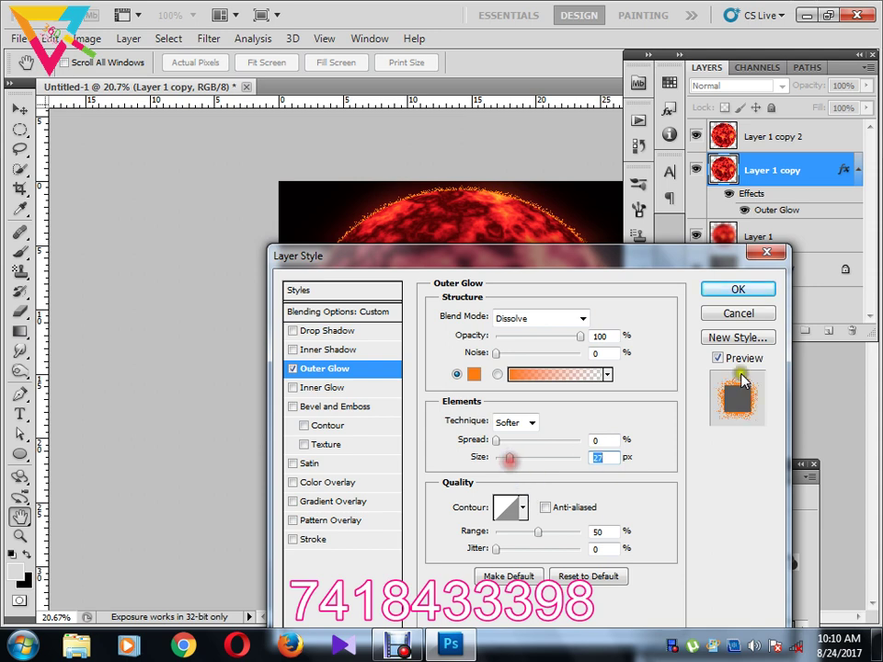
{"action": "left_click", "coordinate": [727, 287]}
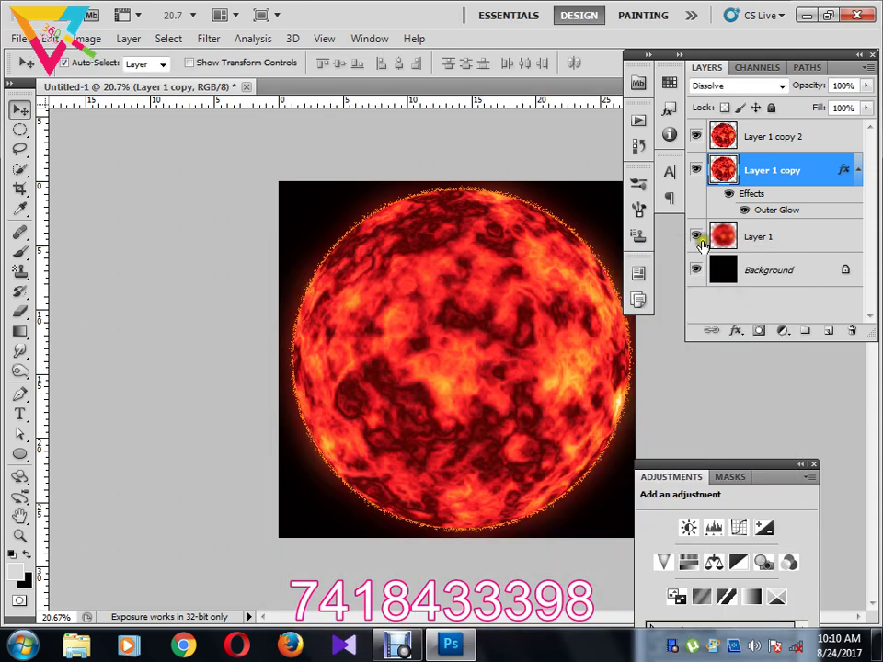
Step: Add a white Inner Glow at 100% opacity and 18 px size to Layer 1 copy
{"action": "left_click", "coordinate": [773, 211]}
{"action": "double_click", "coordinate": [773, 211]}
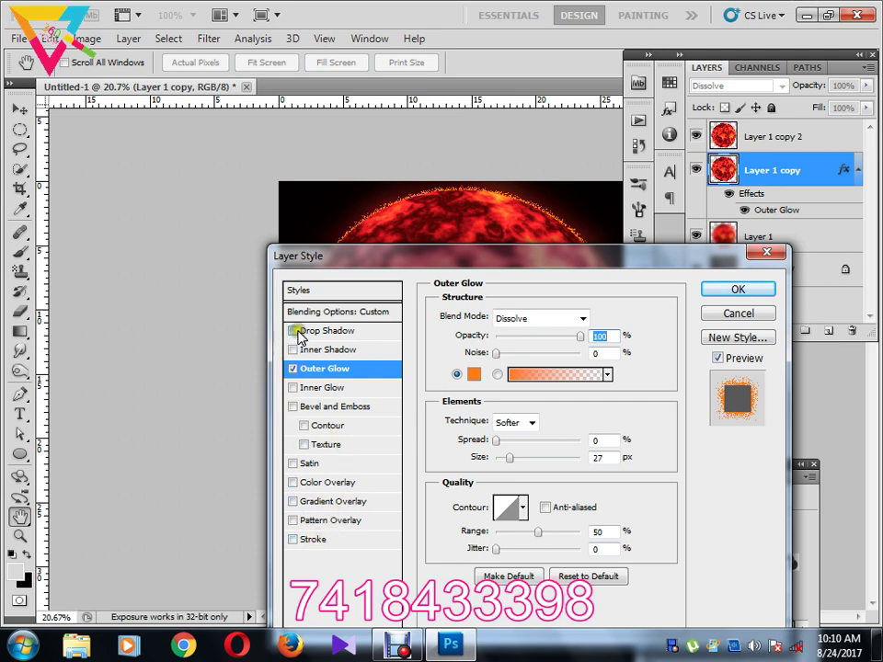
{"action": "left_click", "coordinate": [316, 390]}
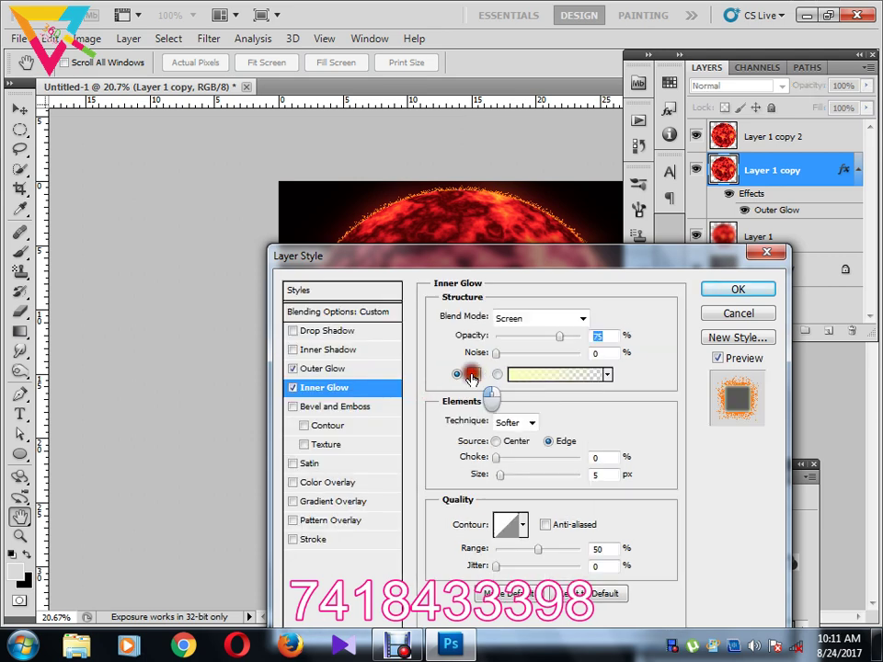
{"action": "left_click", "coordinate": [468, 372]}
{"action": "left_click_drag", "start_coordinate": [226, 176], "coordinate": [212, 143]}
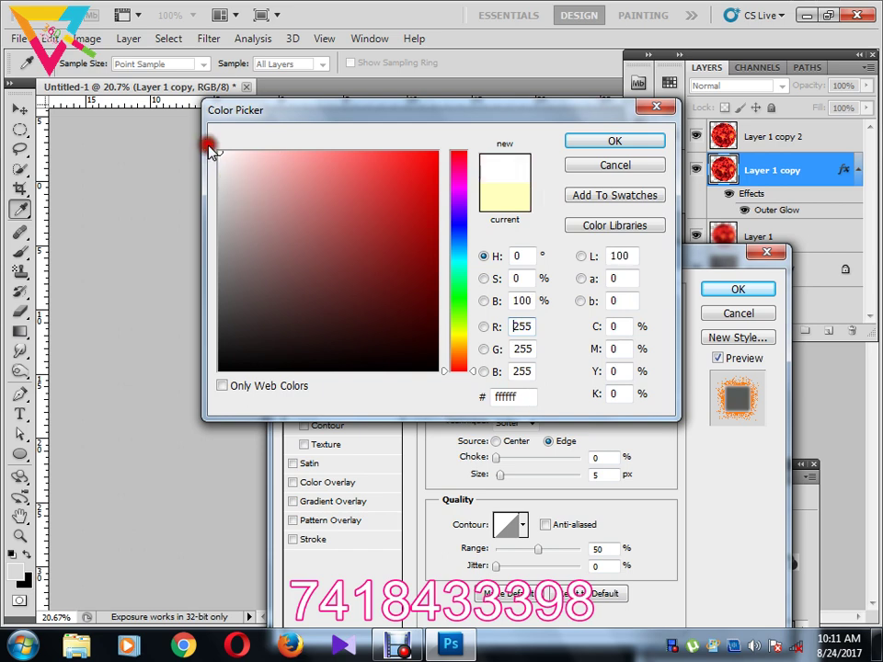
{"action": "left_click", "coordinate": [661, 142]}
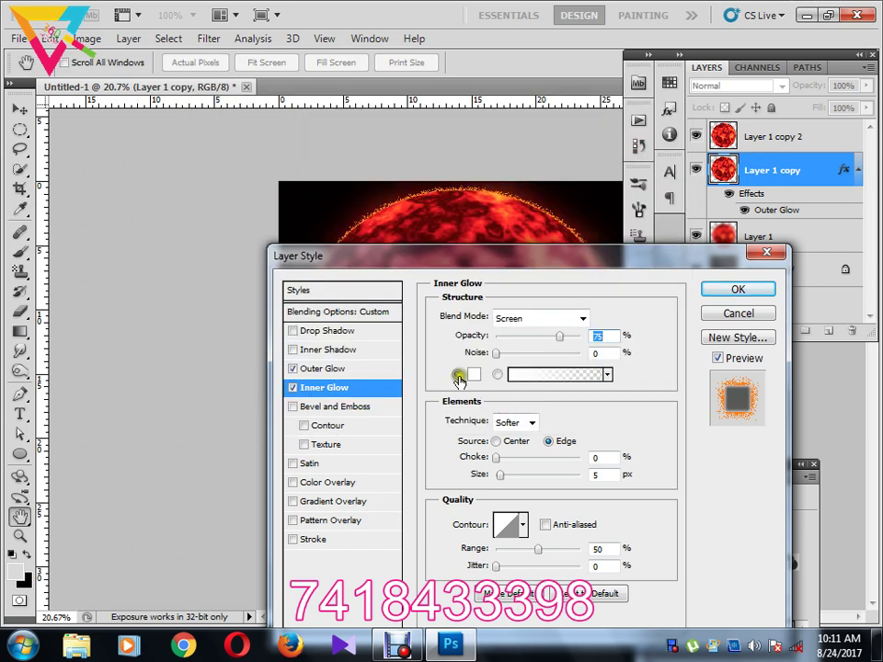
{"action": "left_click_drag", "start_coordinate": [560, 336], "coordinate": [589, 339]}
{"action": "mouse_move", "coordinate": [499, 475]}
{"action": "left_mouse_down"}
{"action": "mouse_move", "coordinate": [520, 478]}
{"action": "mouse_move", "coordinate": [507, 475]}
{"action": "left_mouse_up"}
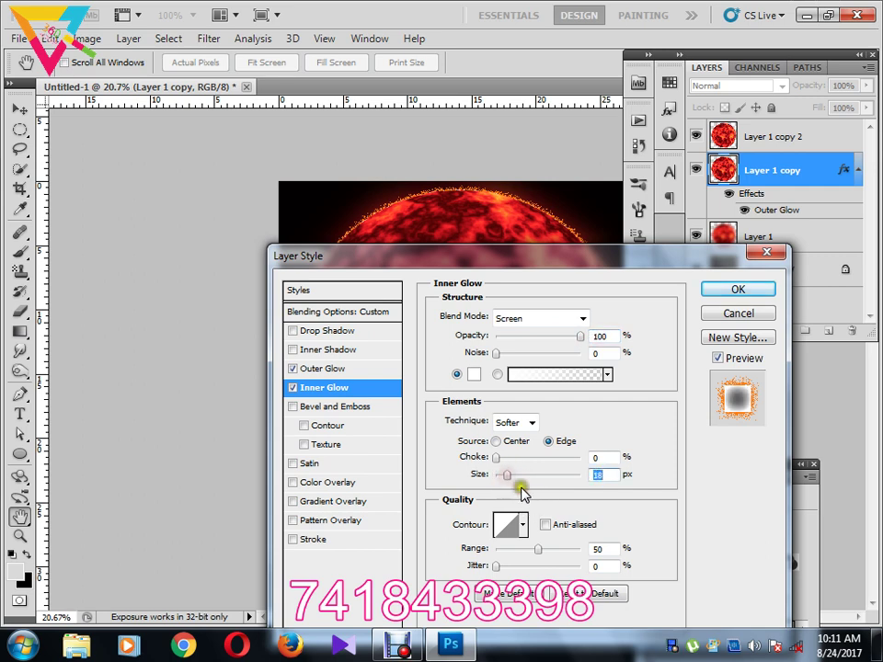
{"action": "left_click", "coordinate": [733, 293]}
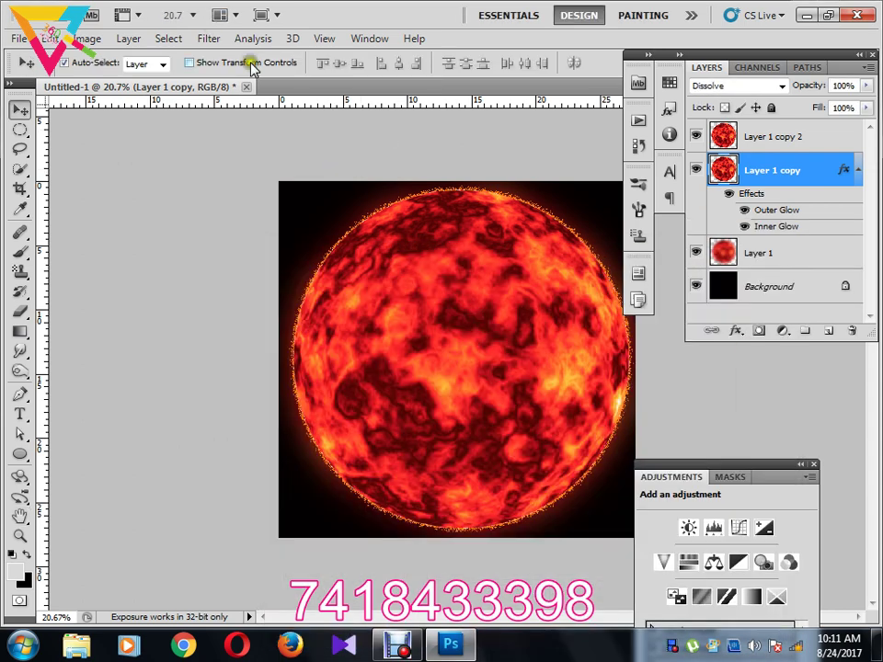
Step: Apply a 0.9-pixel Gaussian Blur to Layer 1 copy
{"action": "left_click", "coordinate": [208, 38]}
{"action": "left_click", "coordinate": [287, 197]}
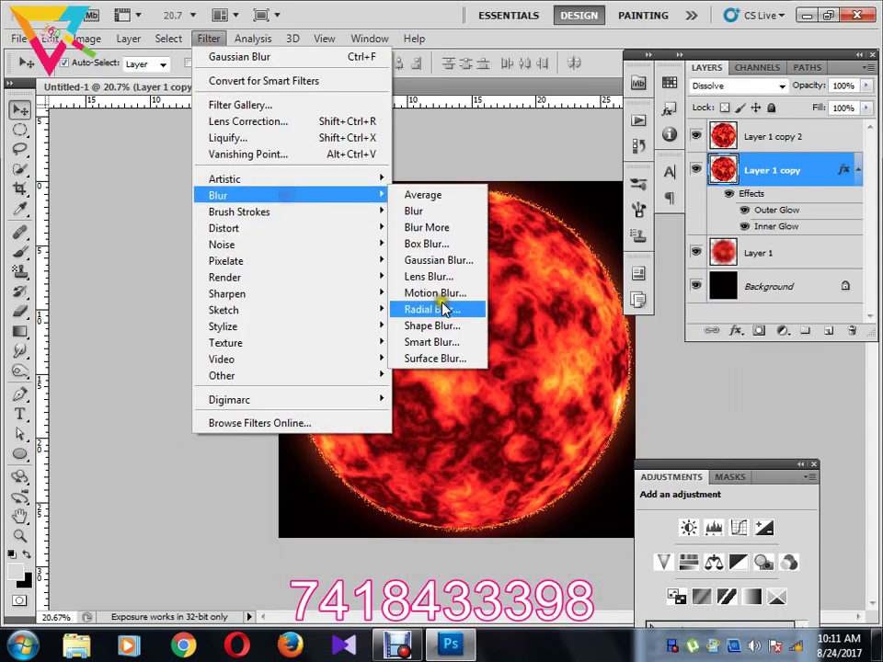
{"action": "left_click", "coordinate": [451, 260]}
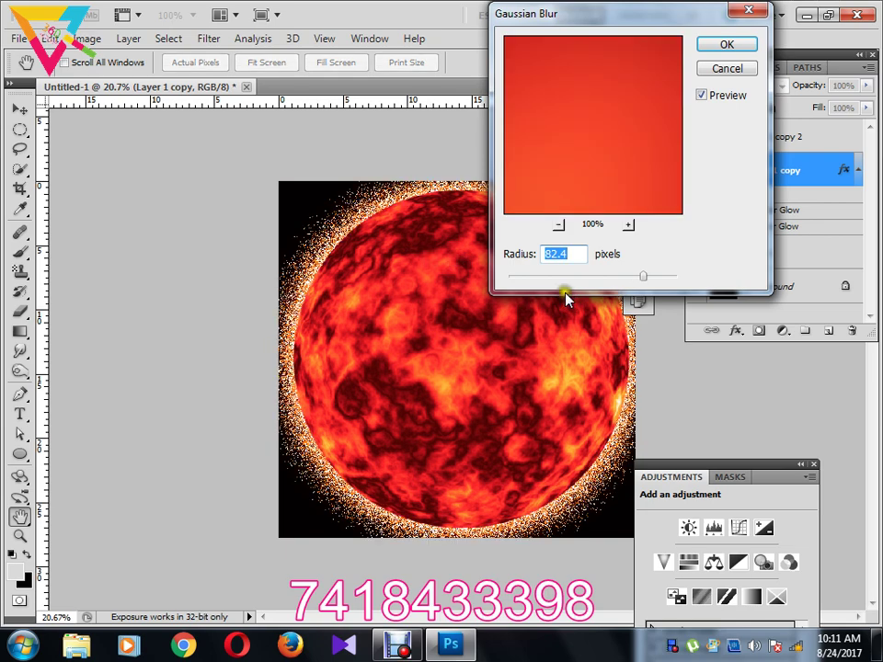
{"action": "left_click_drag", "start_coordinate": [645, 282], "coordinate": [517, 278]}
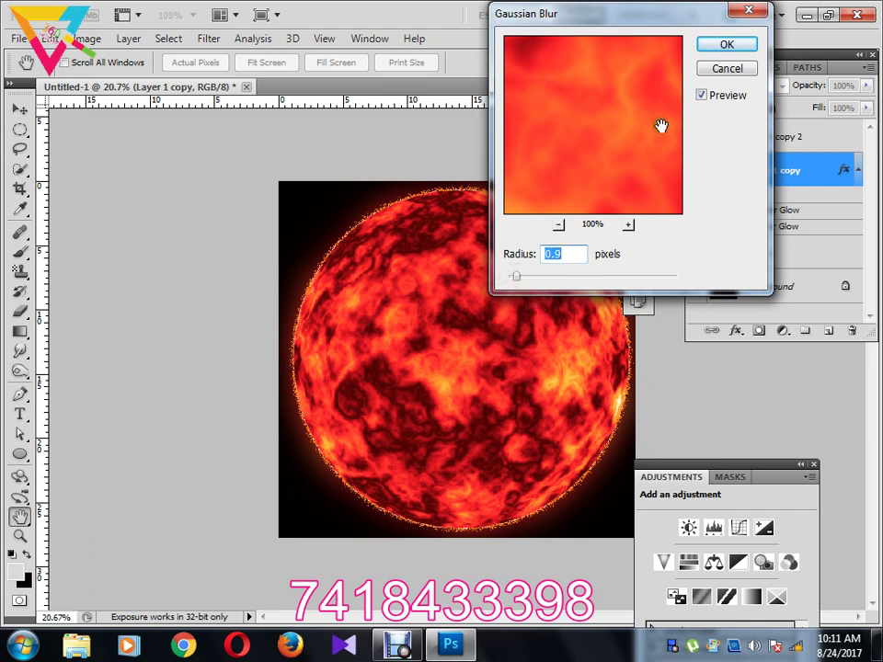
{"action": "left_click", "coordinate": [727, 44]}
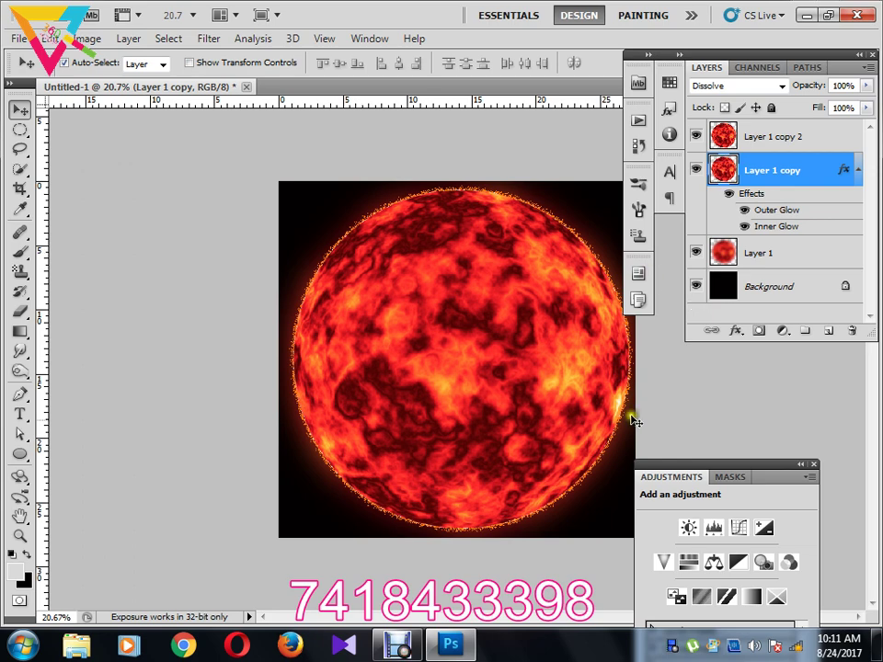
Step: Try a Motion Blur at angle -39° and distance 592 pixels, then cancel it
{"action": "left_click", "coordinate": [207, 38]}
{"action": "left_click", "coordinate": [276, 196]}
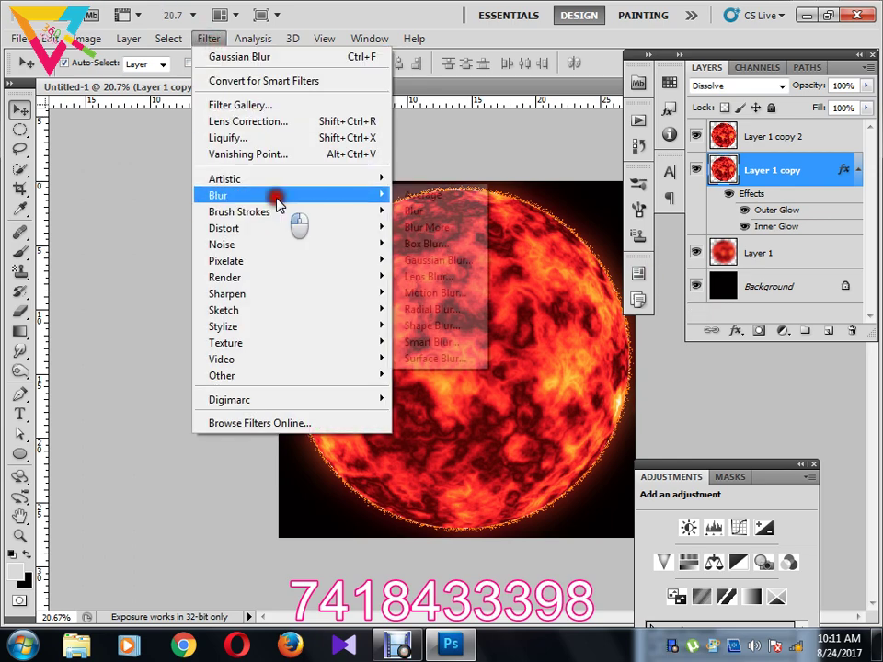
{"action": "left_click", "coordinate": [450, 298]}
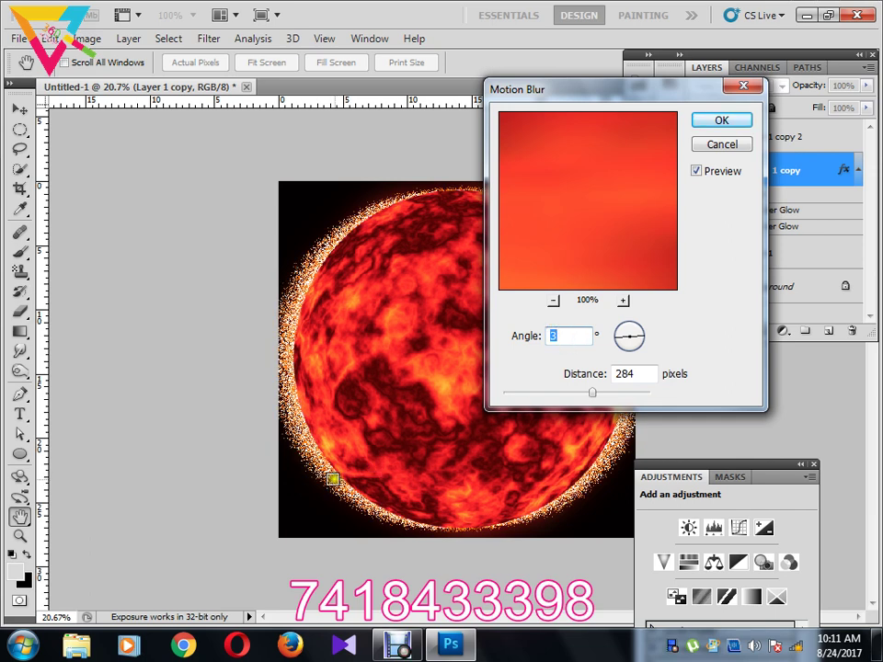
{"action": "left_click_drag", "start_coordinate": [623, 345], "coordinate": [623, 369]}
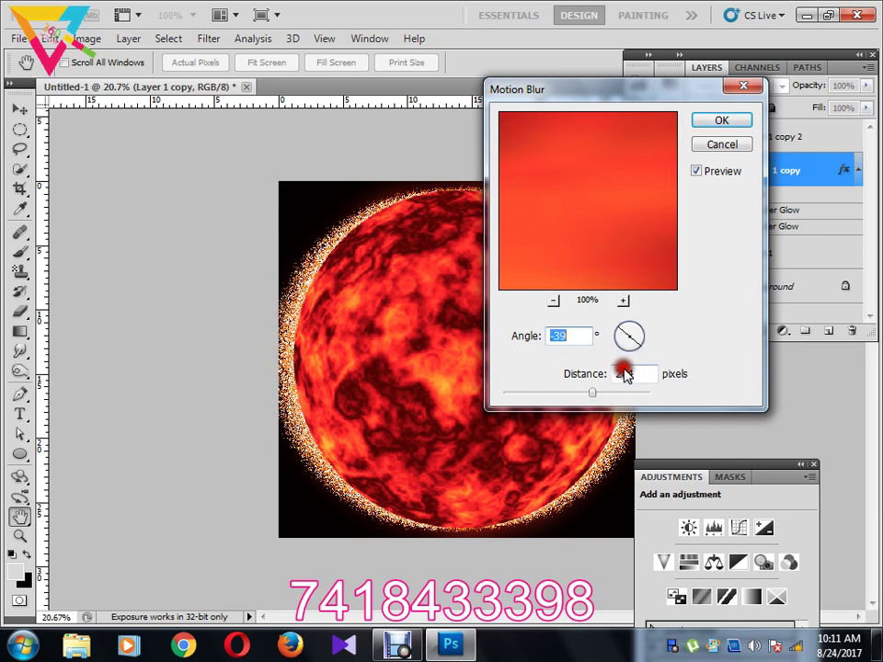
{"action": "left_click_drag", "start_coordinate": [583, 397], "coordinate": [621, 401]}
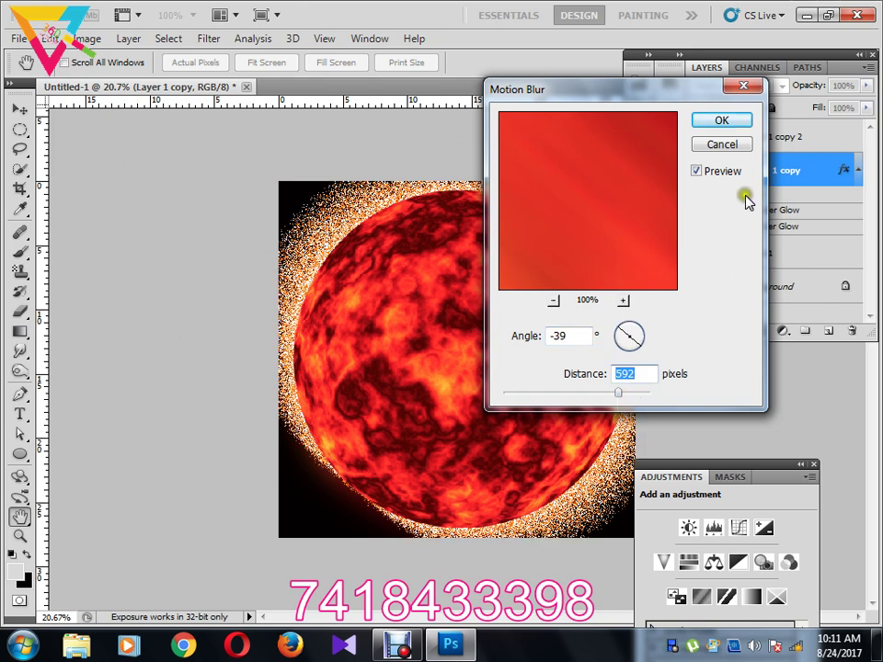
{"action": "left_click", "coordinate": [723, 143]}
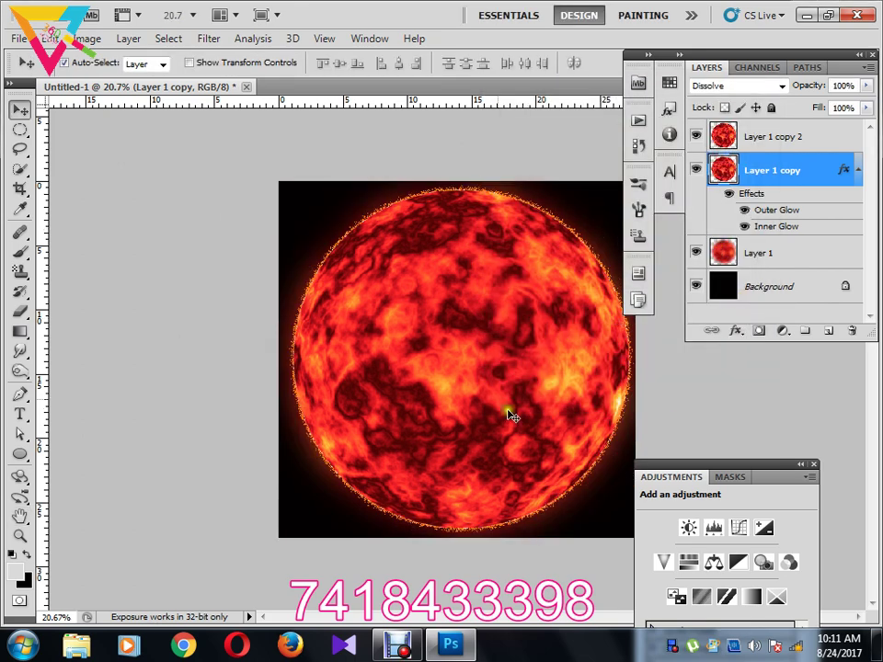
Step: Merge Layer 1 copy down into Layer 1 with Ctrl+E and open the Image Size dialog
{"action": "left_click", "coordinate": [758, 185]}
{"action": "key", "text": "ctrl+e"}
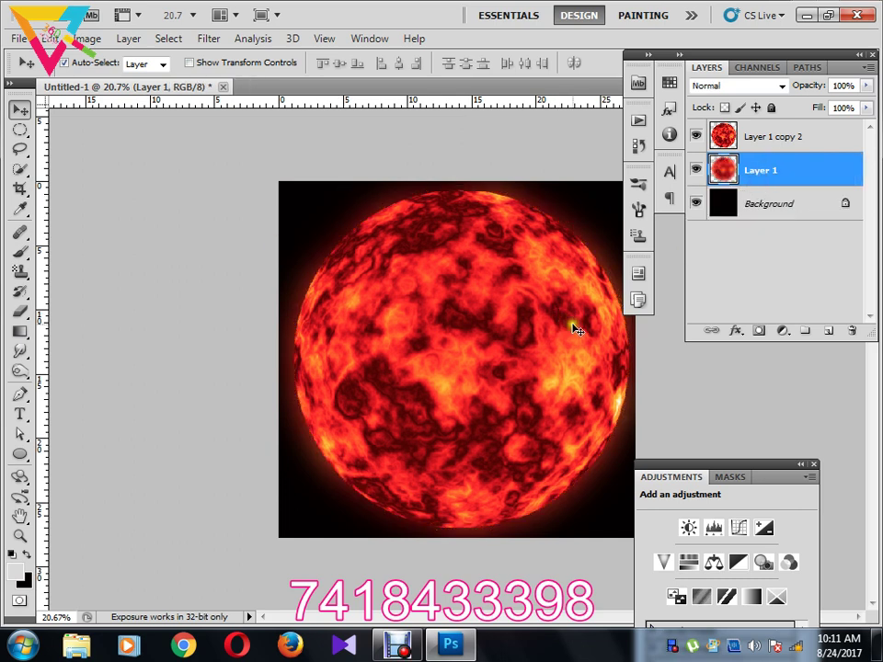
{"action": "left_click", "coordinate": [87, 38]}
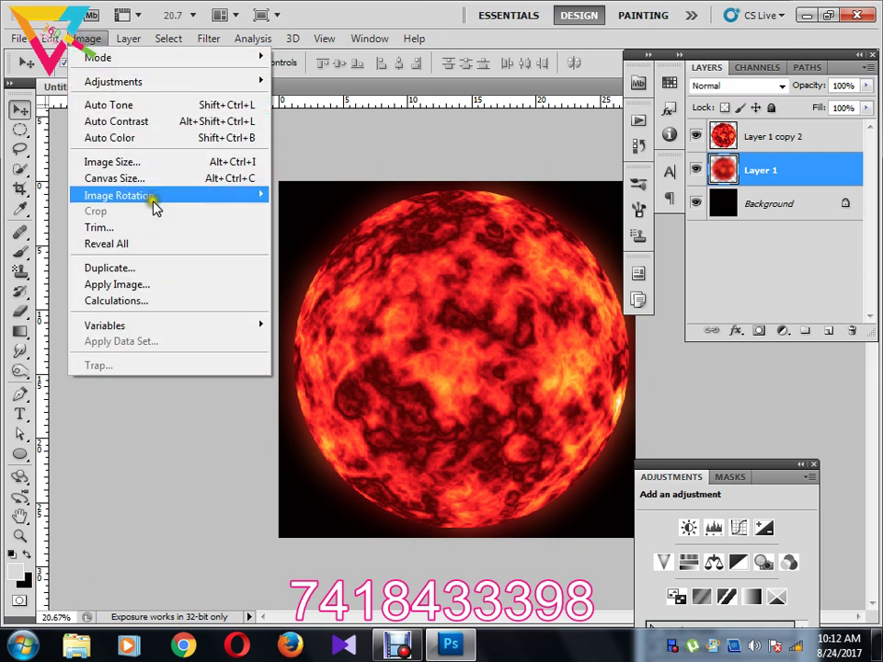
{"action": "mouse_move", "coordinate": [154, 203]}
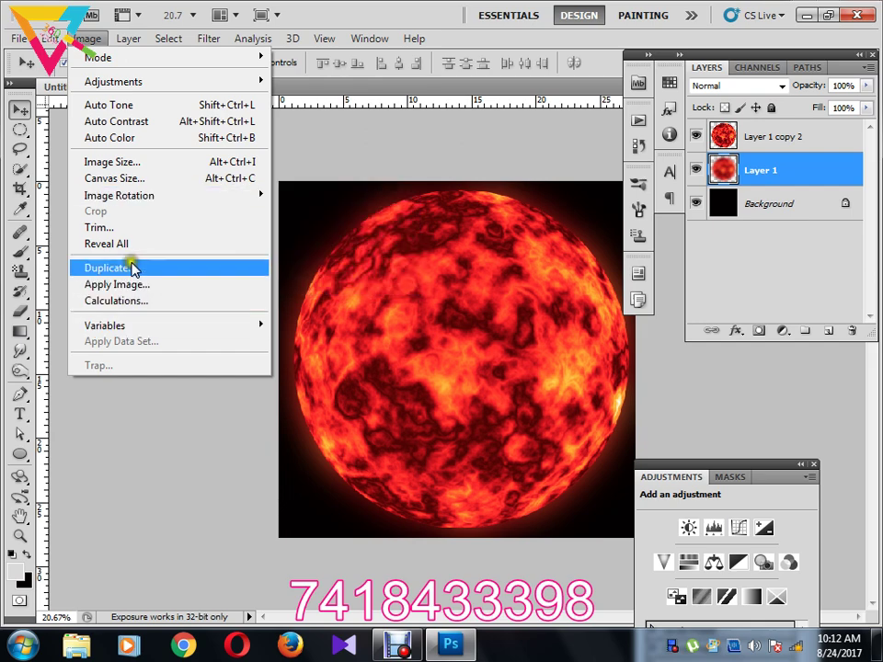
{"action": "mouse_move", "coordinate": [18, 39]}
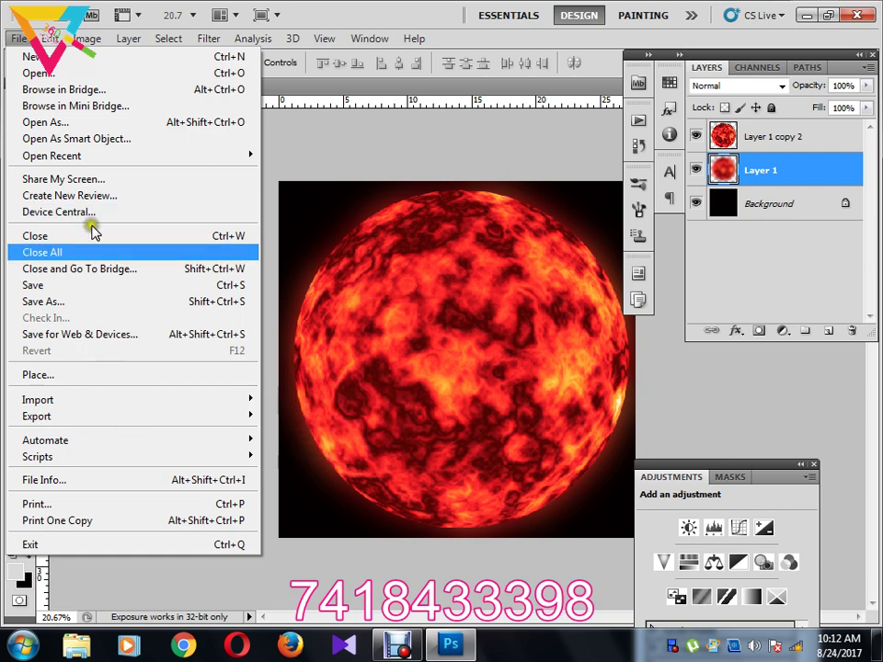
{"action": "key", "text": "Escape"}
{"action": "left_click", "coordinate": [85, 38]}
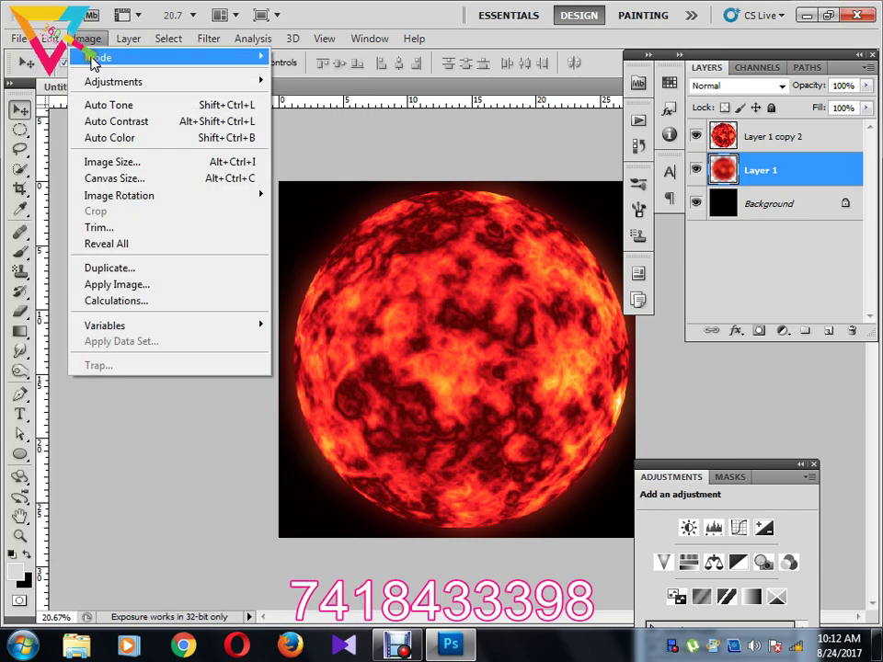
{"action": "left_click", "coordinate": [169, 206]}
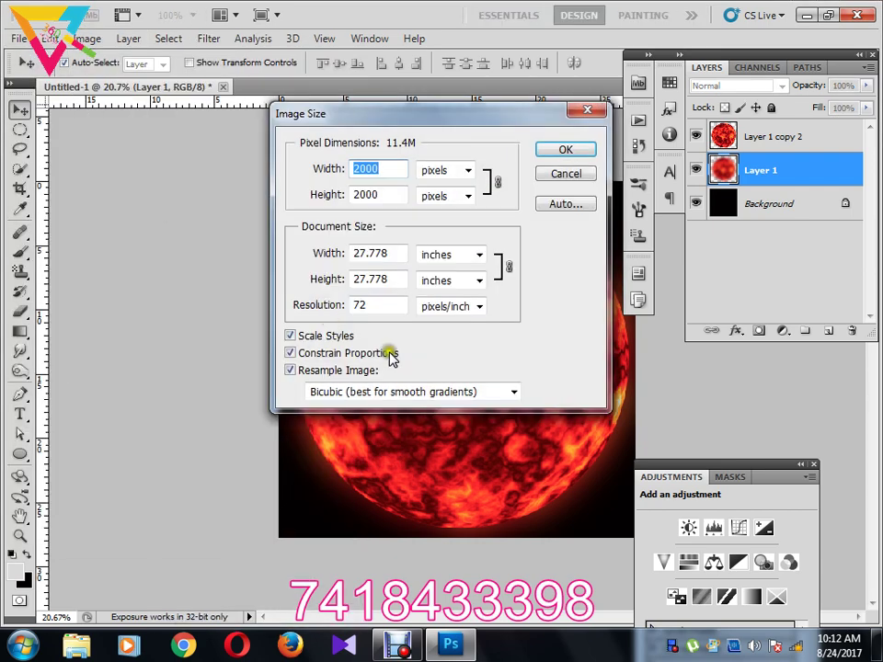
Step: Change the resolution from 72 to 300 pixels/inch with resampling and apply it
{"action": "left_click", "coordinate": [318, 305]}
{"action": "type", "text": "300"}
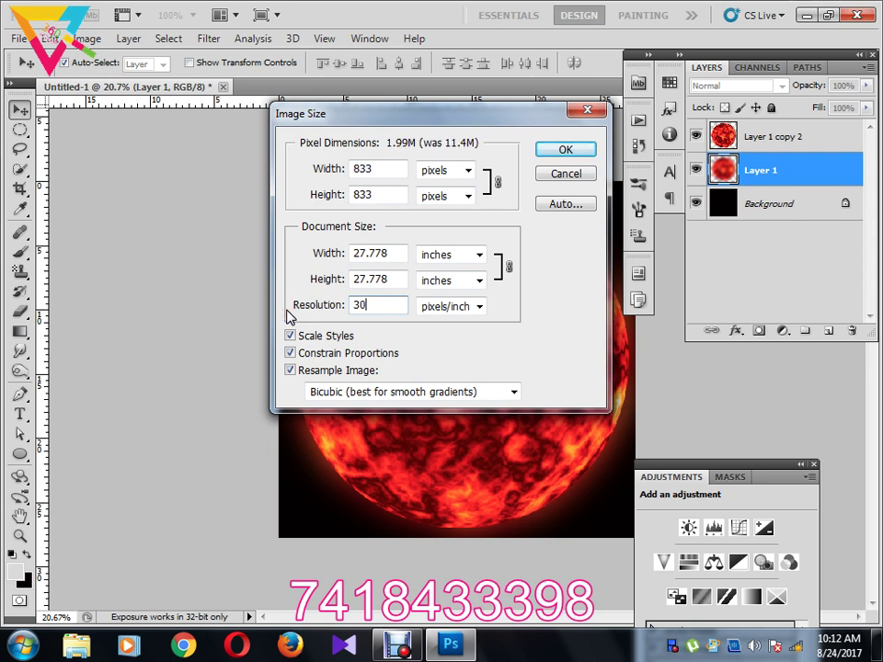
{"action": "left_click", "coordinate": [589, 153]}
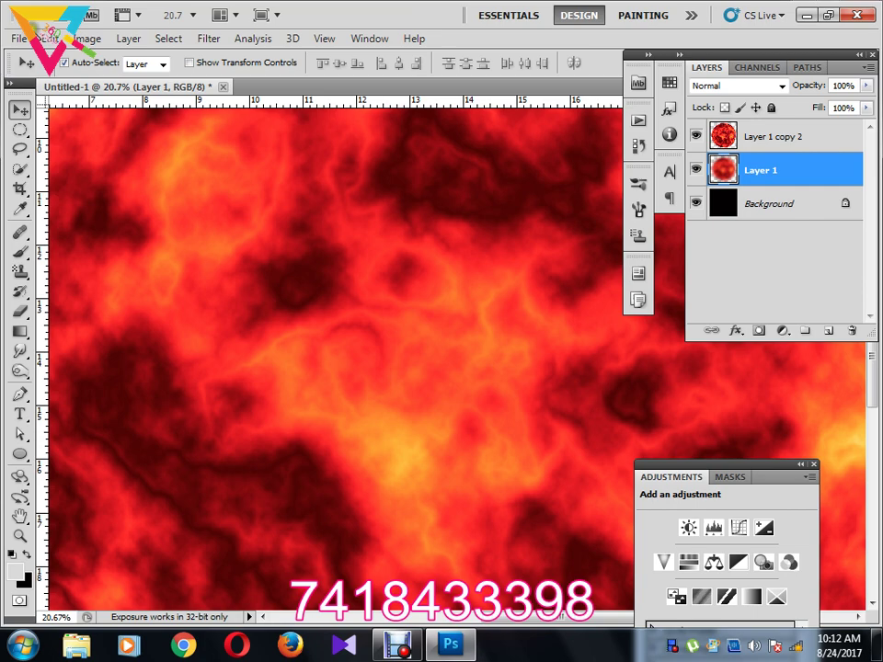
Step: Open the Save As dialog from the File menu
{"action": "left_click", "coordinate": [21, 39]}
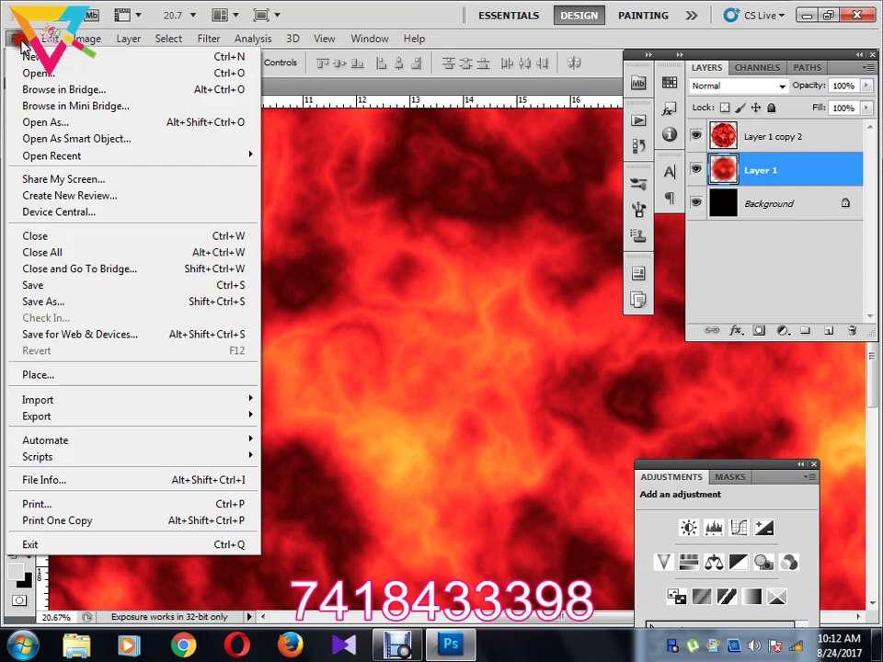
{"action": "left_click", "coordinate": [62, 304]}
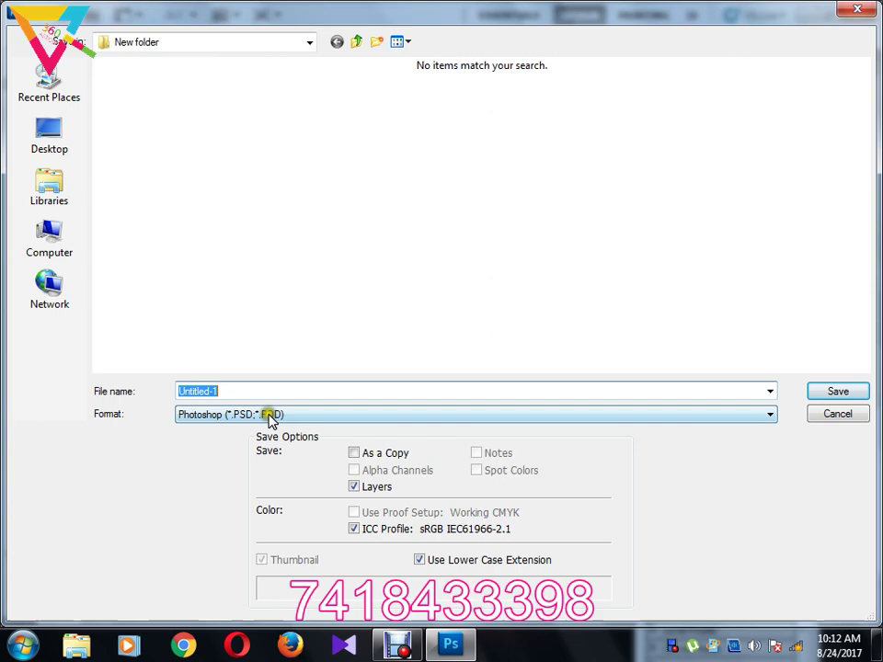
Step: Save the image as a JPEG named 'ui' in the Desktop folder
{"action": "left_click", "coordinate": [271, 416]}
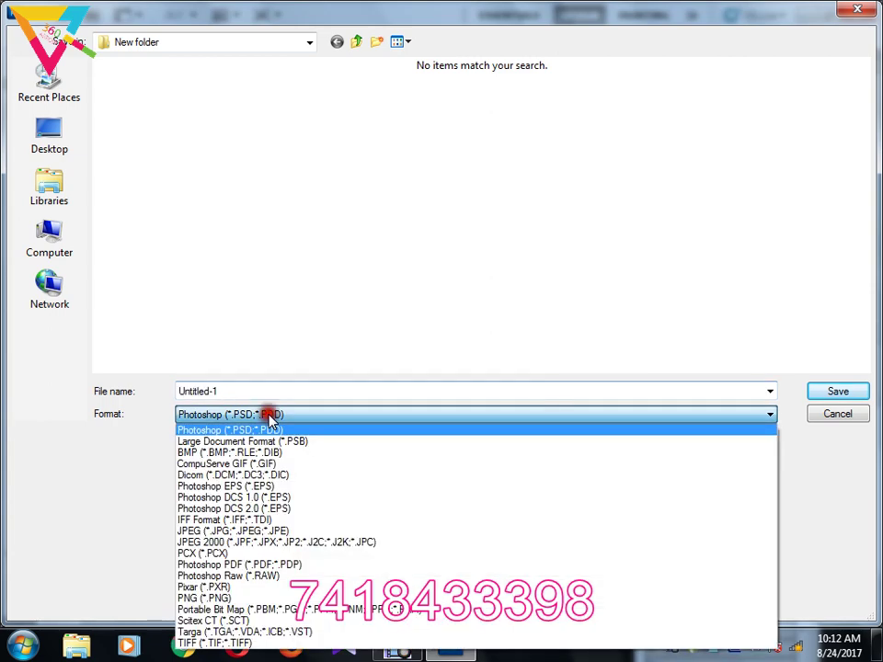
{"action": "left_click", "coordinate": [262, 533]}
{"action": "left_click_drag", "start_coordinate": [247, 392], "coordinate": [164, 403]}
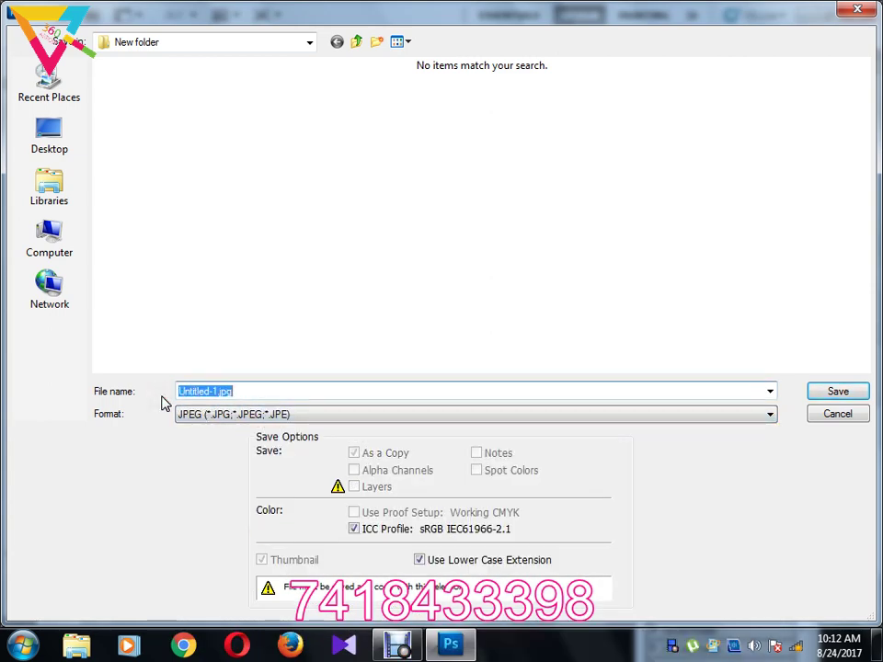
{"action": "left_click", "coordinate": [67, 145]}
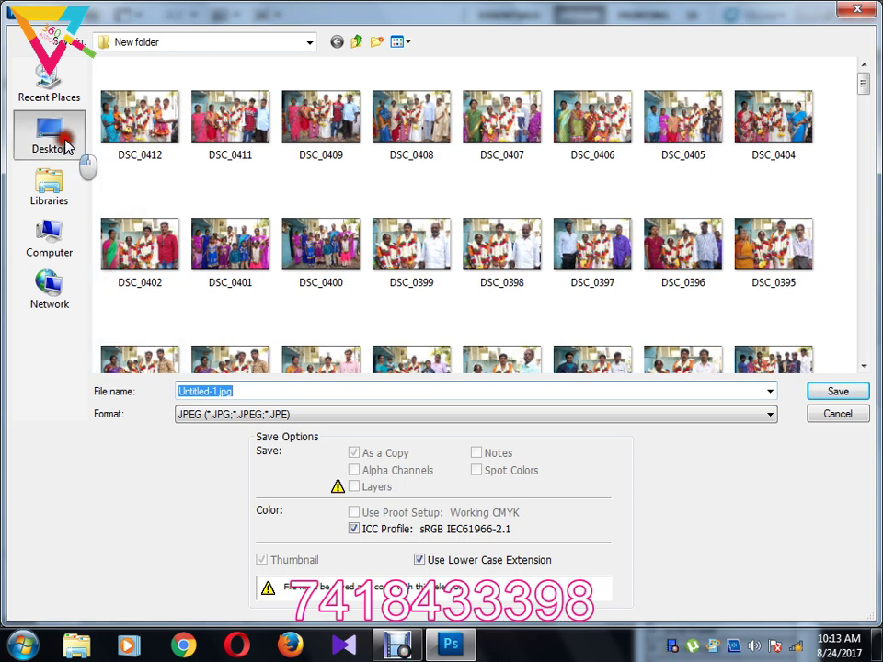
{"action": "type", "text": "u"}
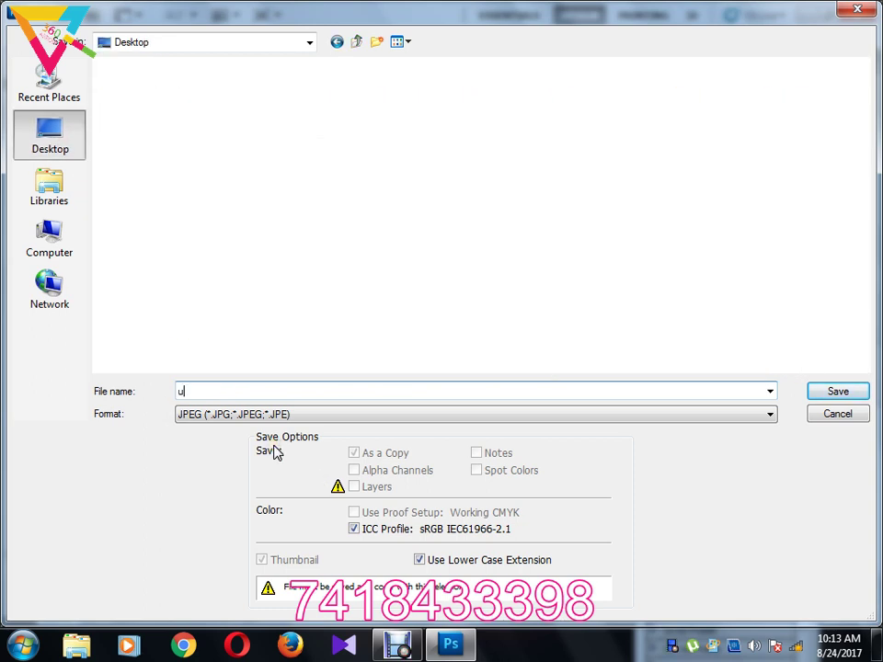
{"action": "type", "text": "i"}
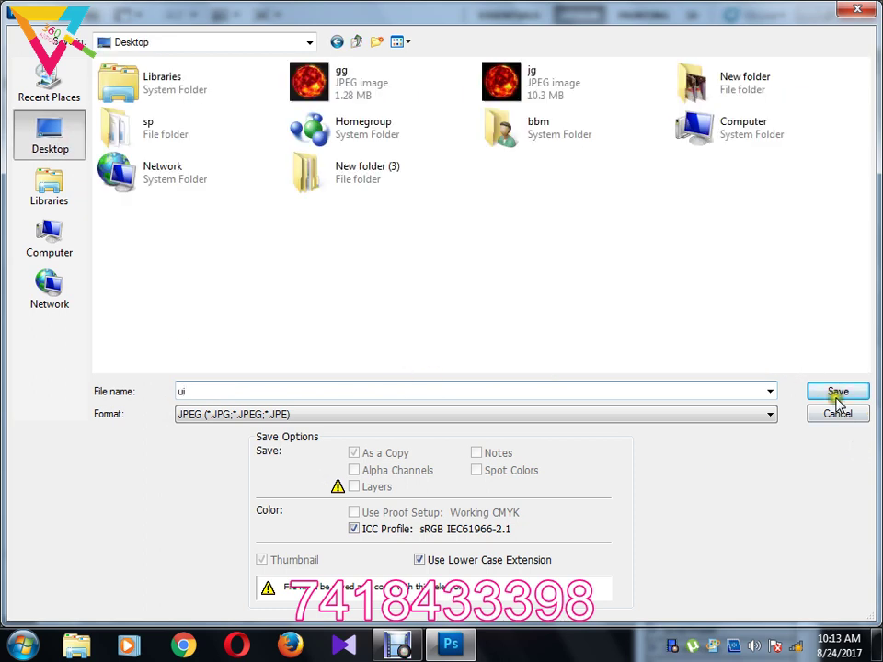
{"action": "left_click", "coordinate": [834, 394]}
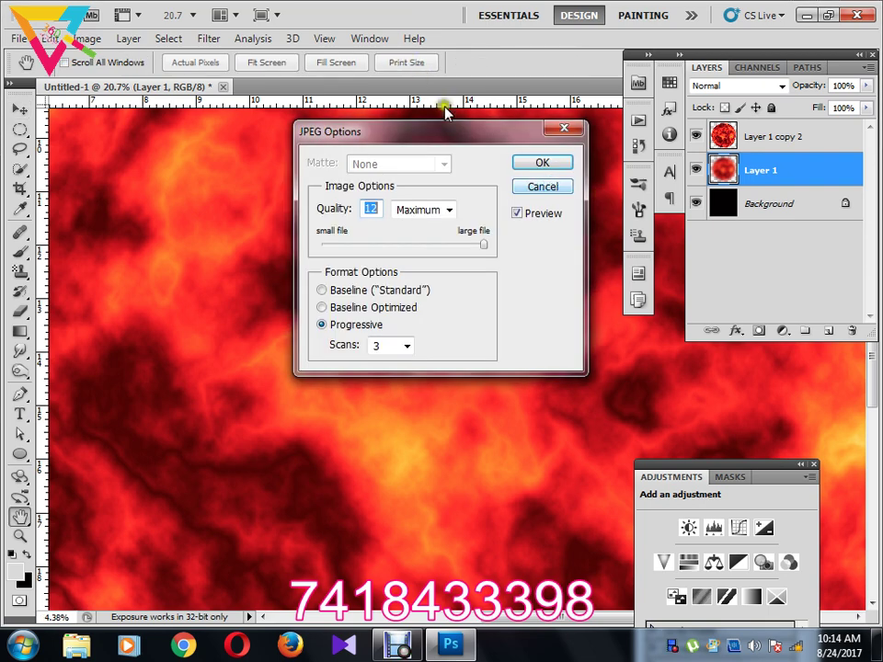
Step: Confirm the JPEG save at Quality 12 (Maximum) with the Progressive format
{"action": "left_click", "coordinate": [524, 172]}
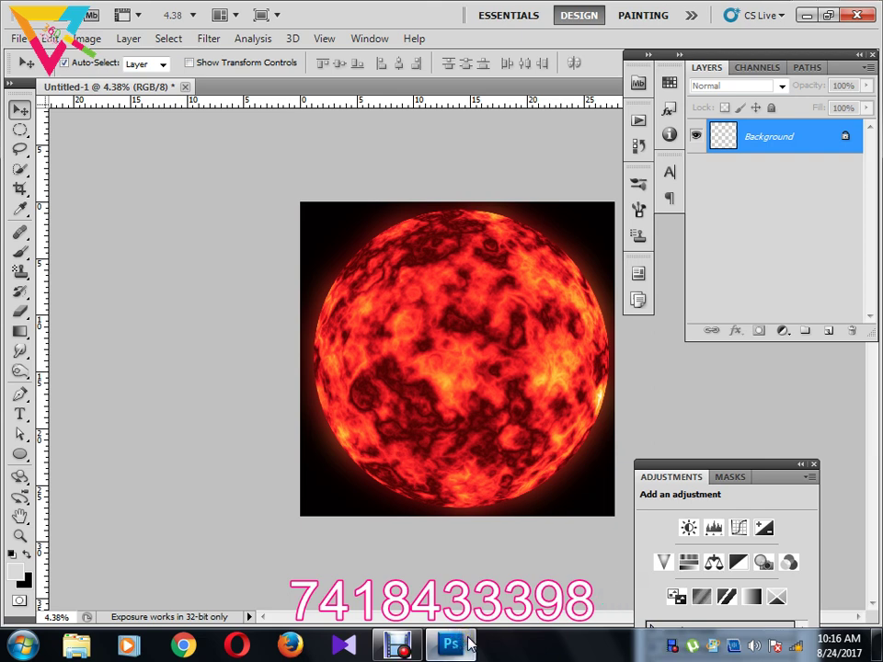
{"action": "mouse_move", "coordinate": [470, 644]}
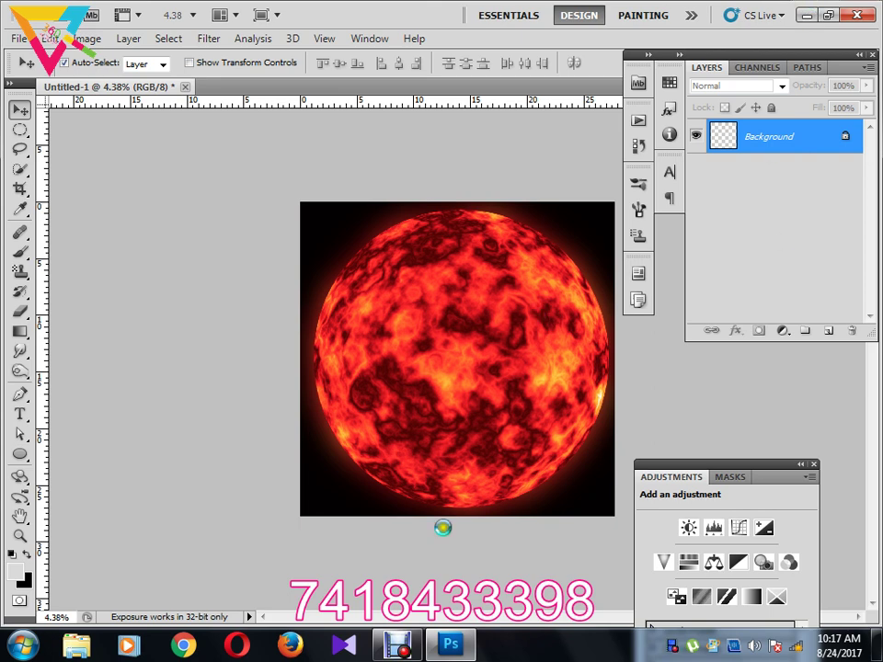
Step: Bring the Debut Video Capture window back over Photoshop, briefly minimizing it to view the canvas
{"action": "left_click", "coordinate": [416, 649]}
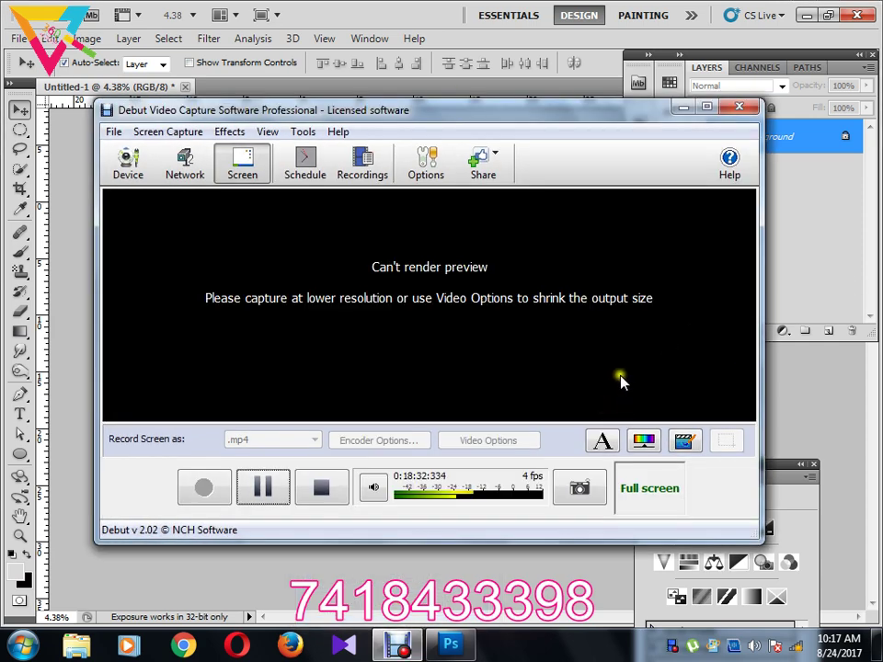
{"action": "left_click", "coordinate": [682, 107]}
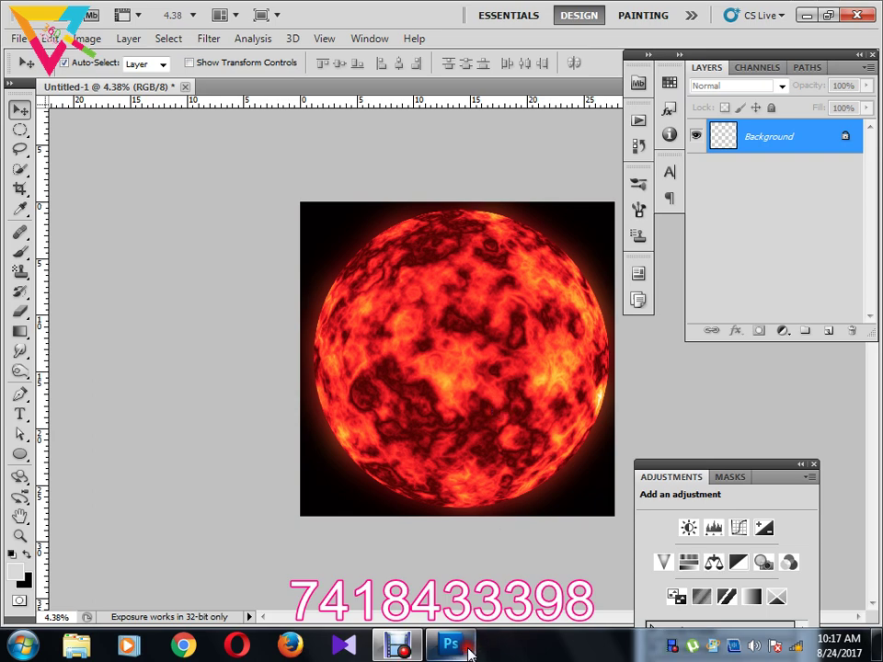
{"action": "left_click", "coordinate": [397, 646]}
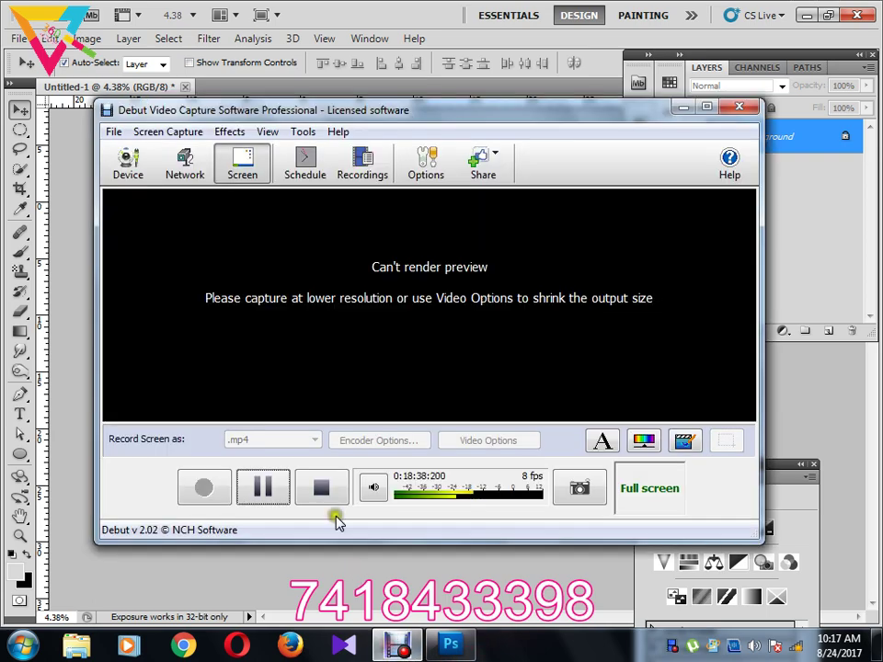